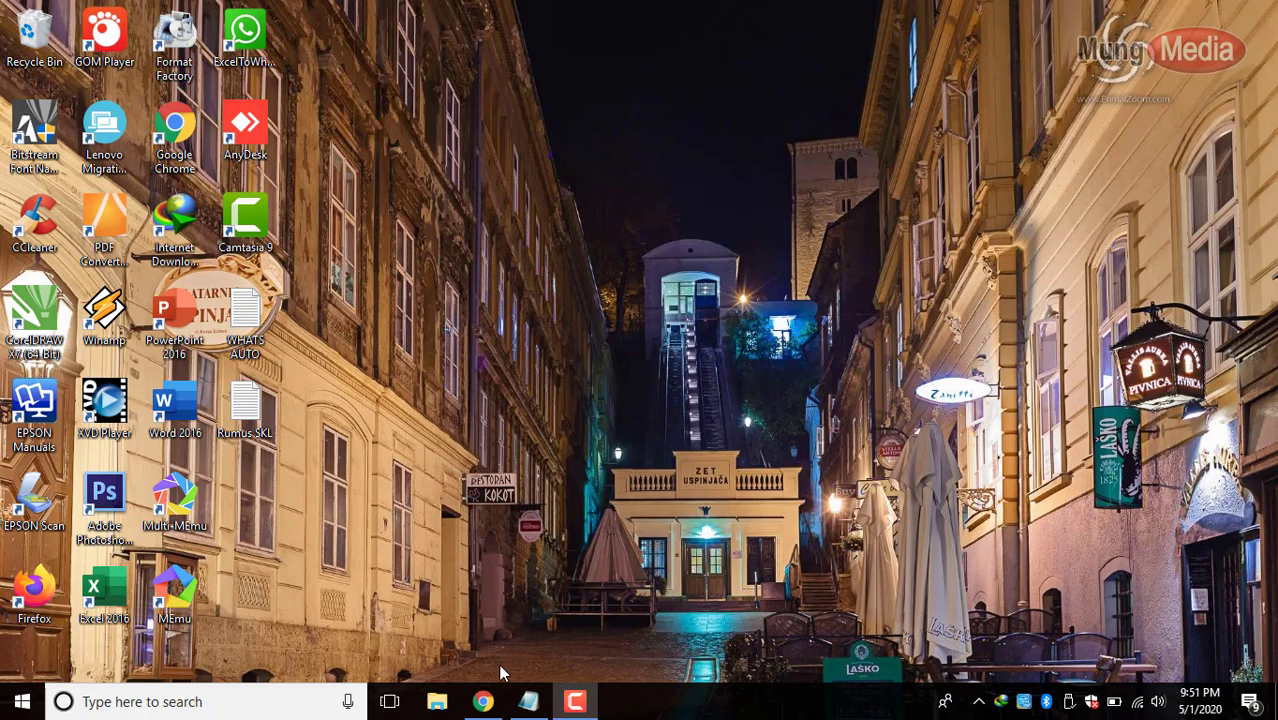
Launch Chrome from the taskbar and go to the SKL 2020 folder in Google Drive.
mouse_move(491, 697)
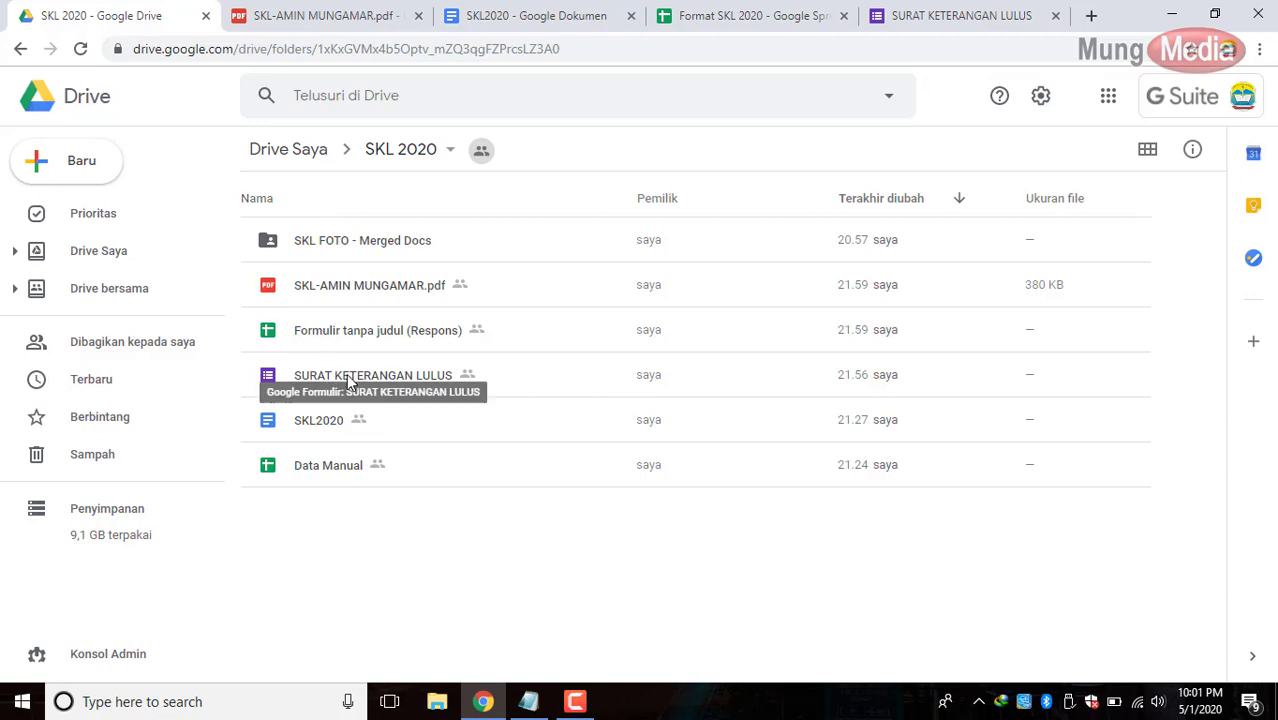
Open the SURAT KETERANGAN LULUS form and add a blank question after Kelas.
double_click(352, 385)
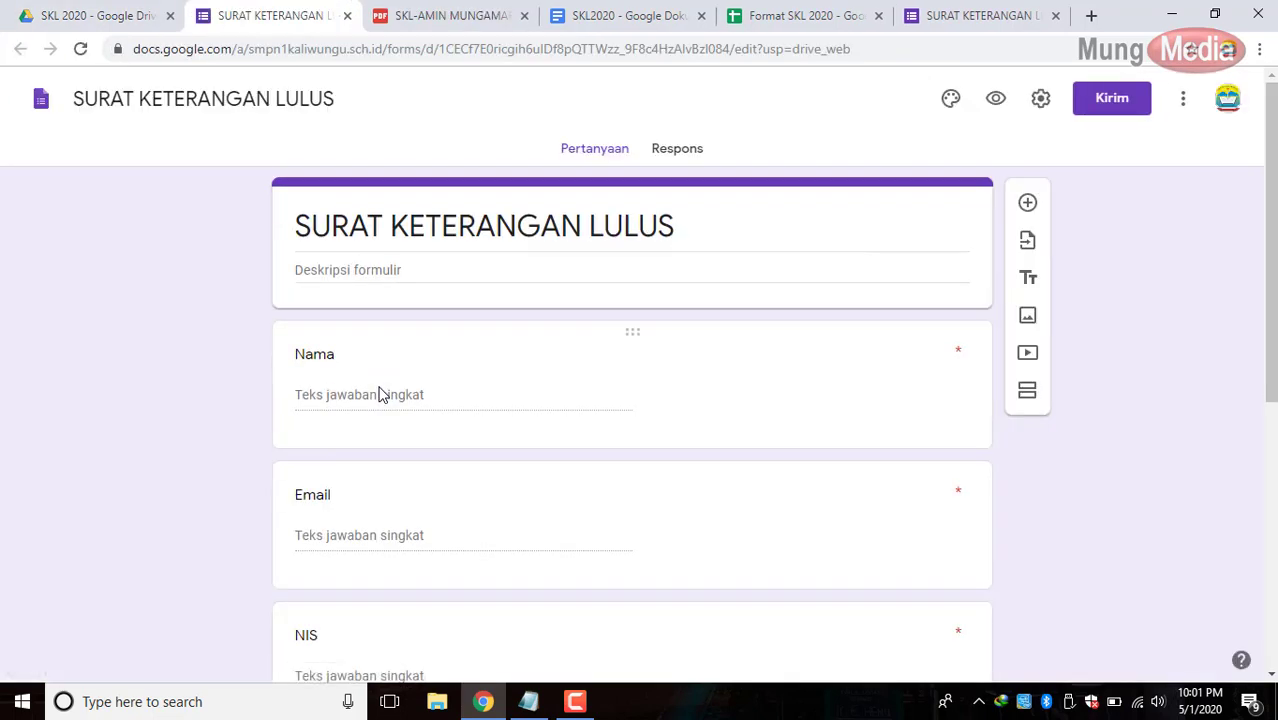
scroll(663, 471, down, 3)
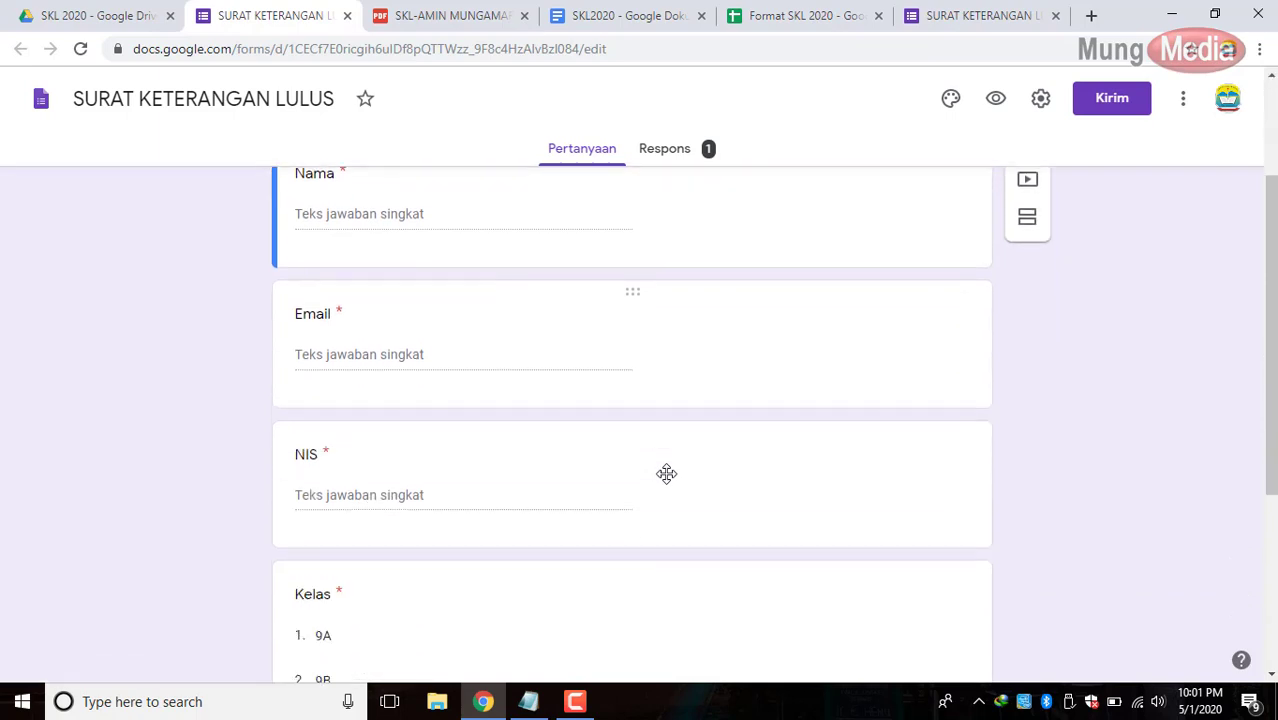
scroll(670, 482, down, 2)
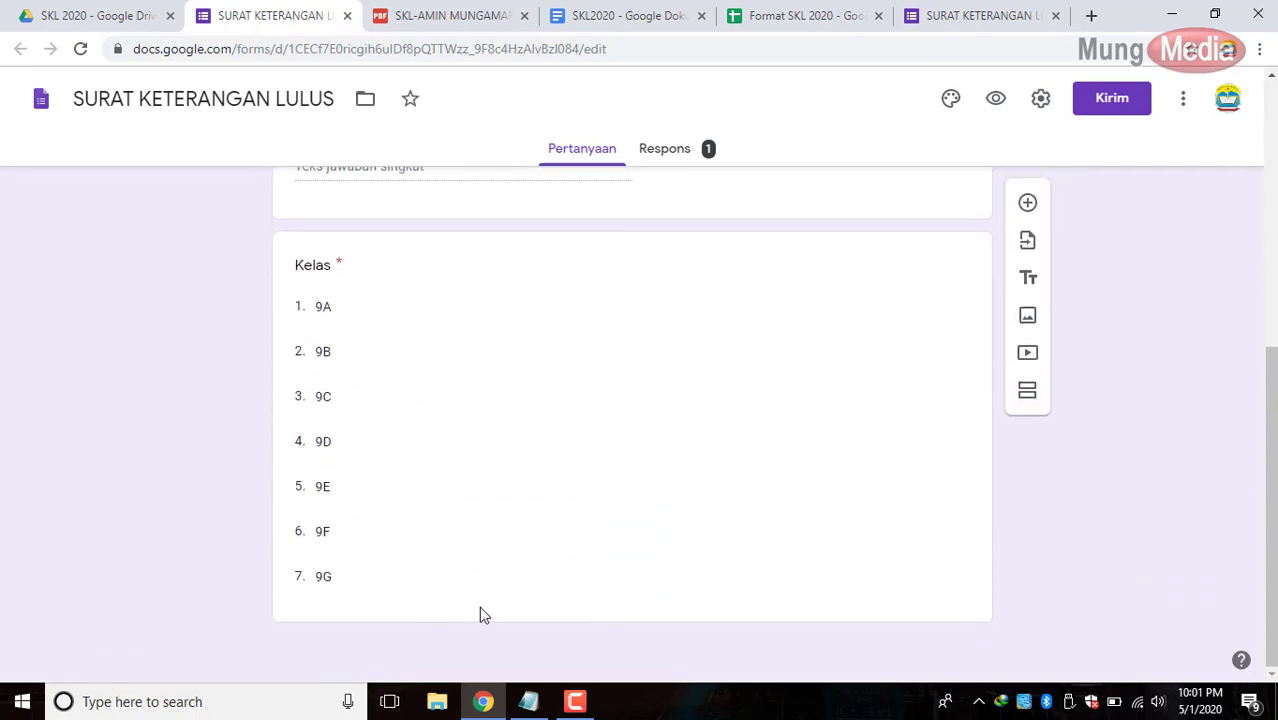
click(726, 528)
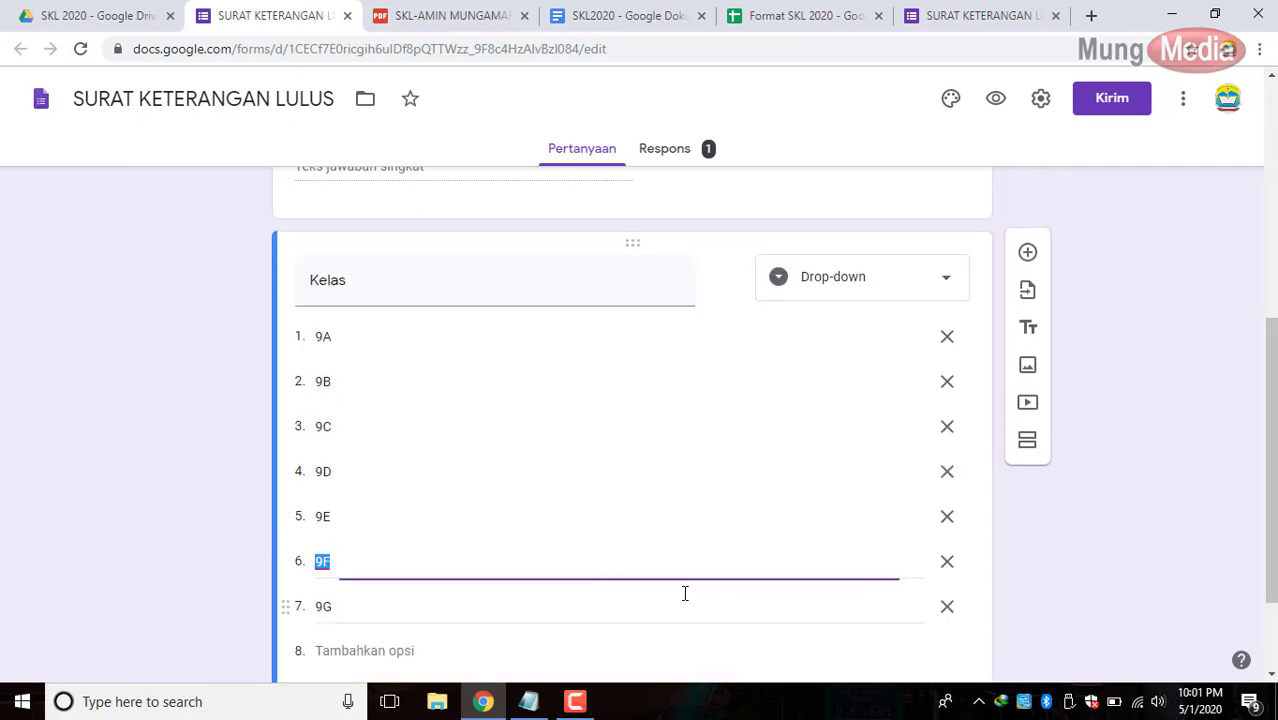
click(1027, 203)
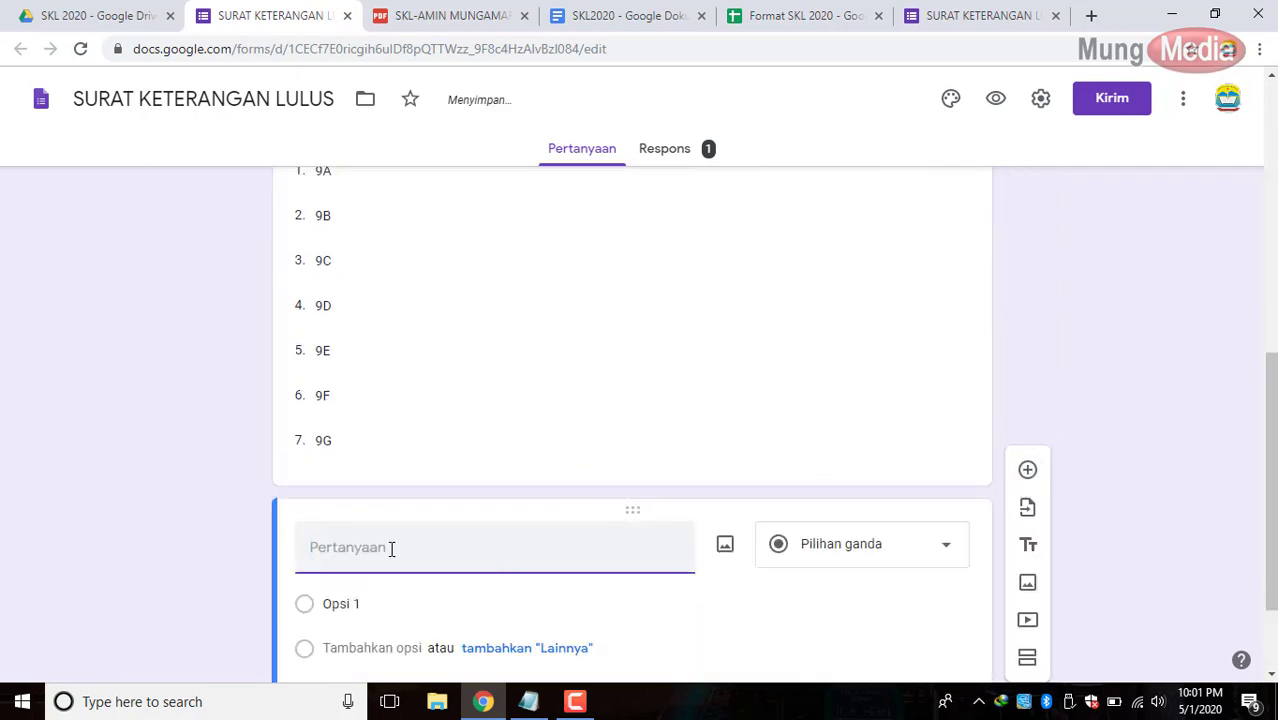
Title the new question 'Foto Siswa' and make it a file upload question.
text(Foto)
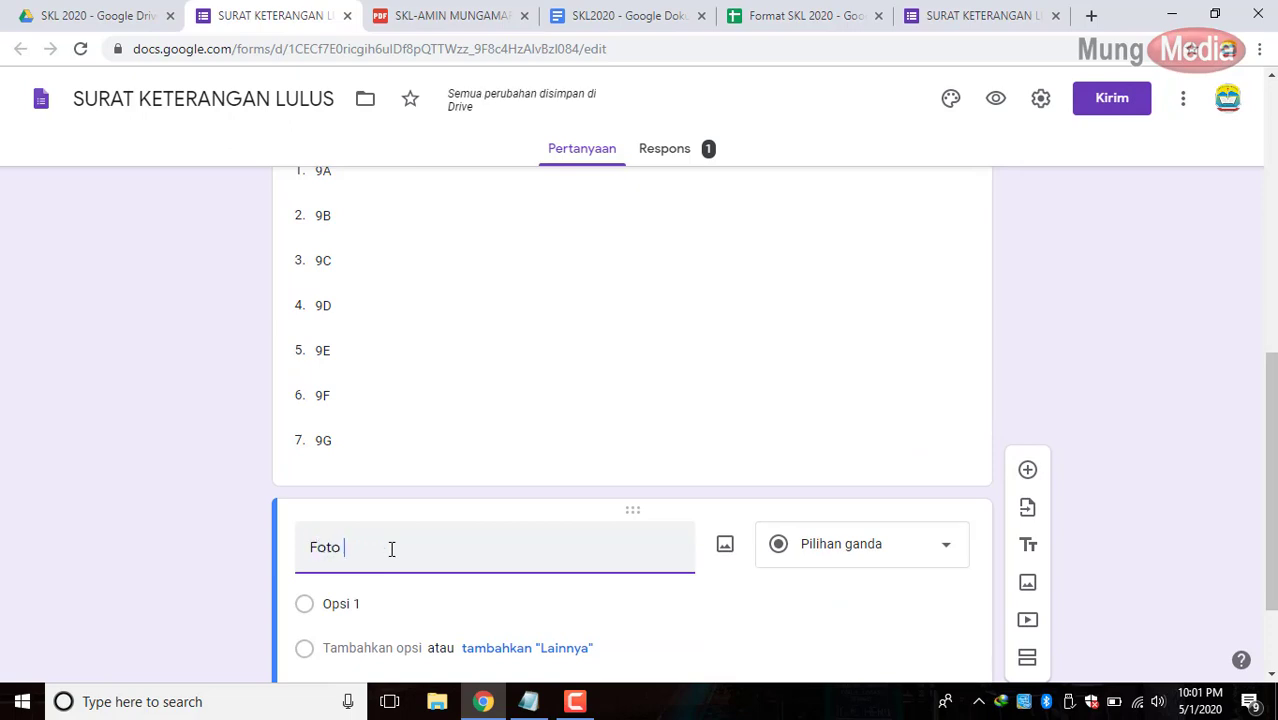
text( Siswa)
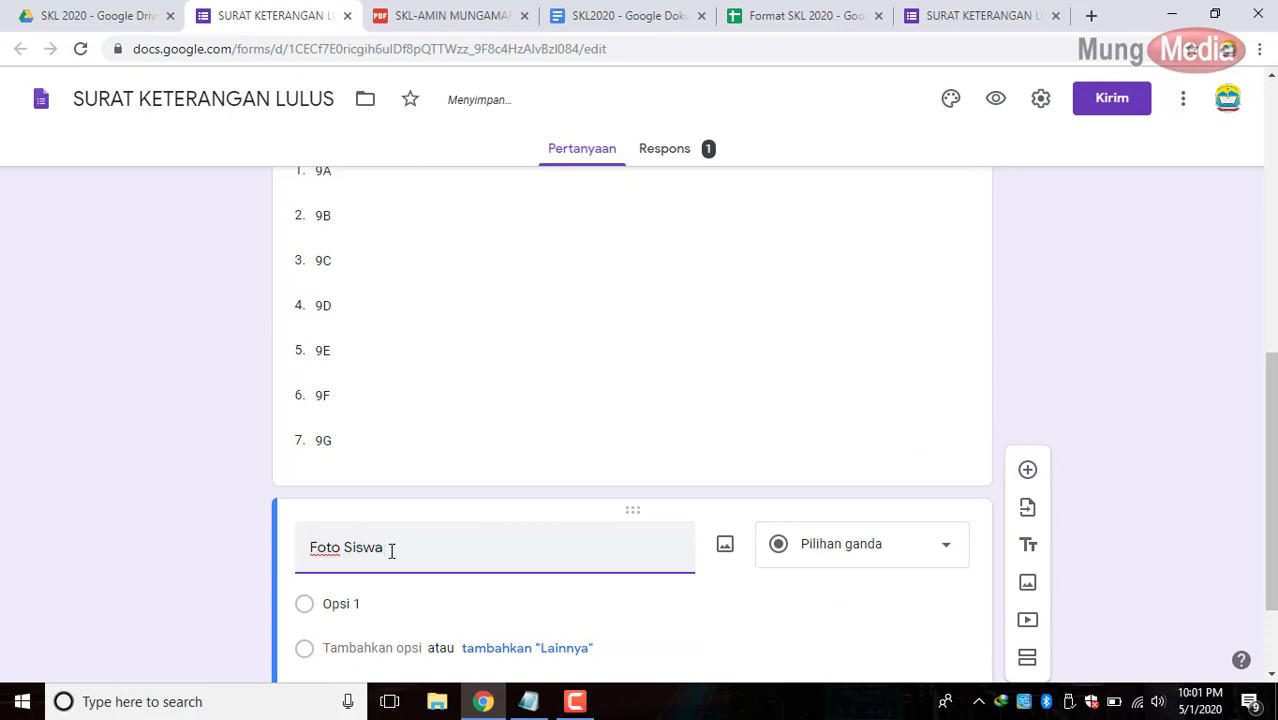
click(866, 545)
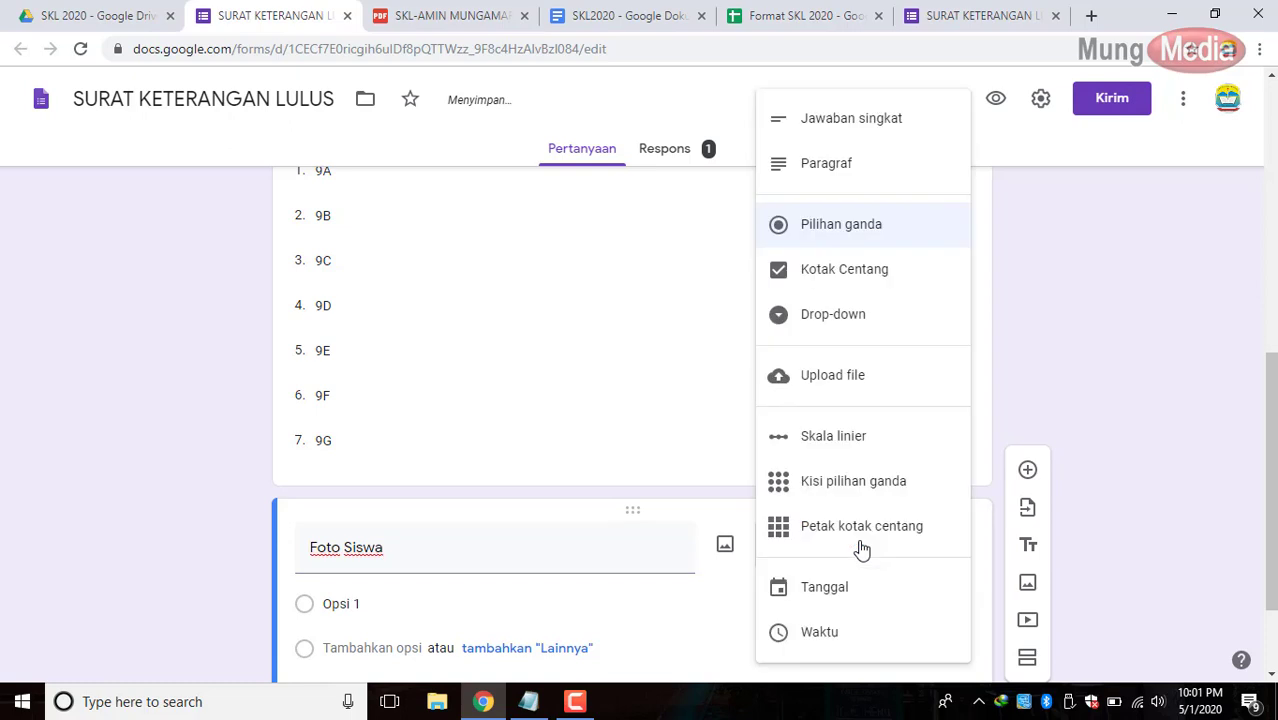
click(879, 377)
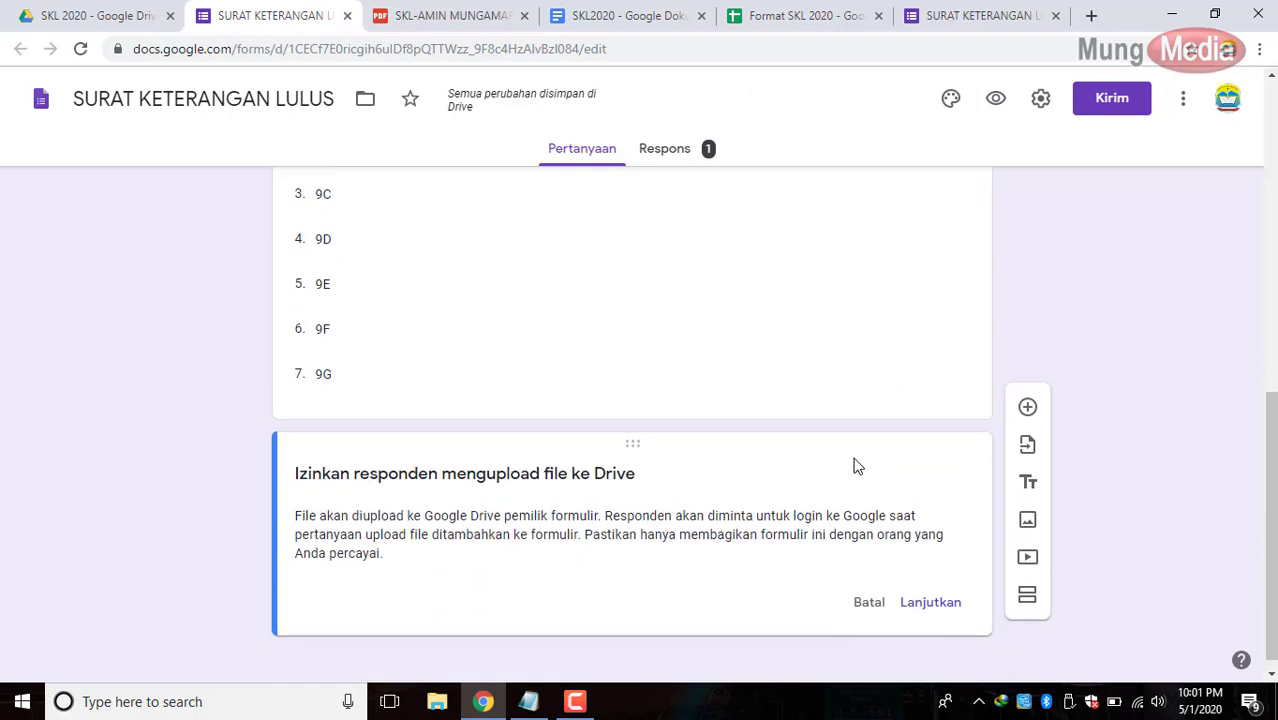
click(931, 590)
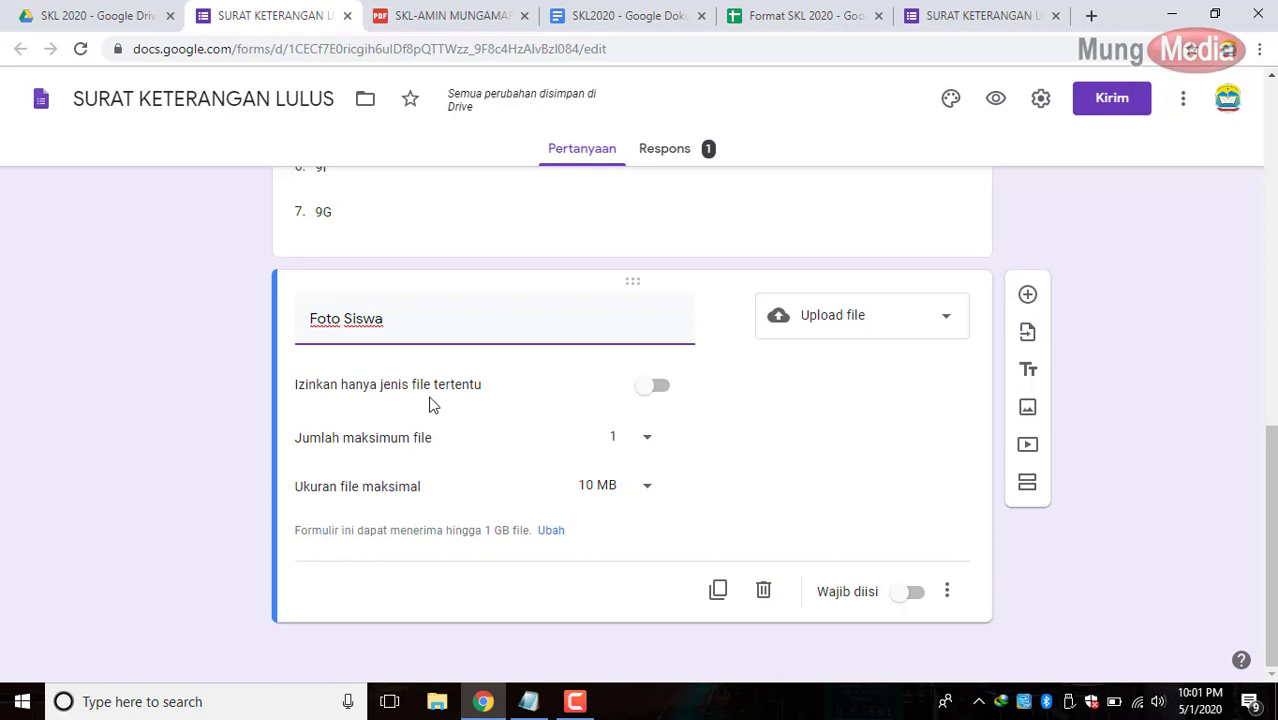
Limit Foto Siswa uploads to Gambar files of 10 MB max and make it required.
click(645, 389)
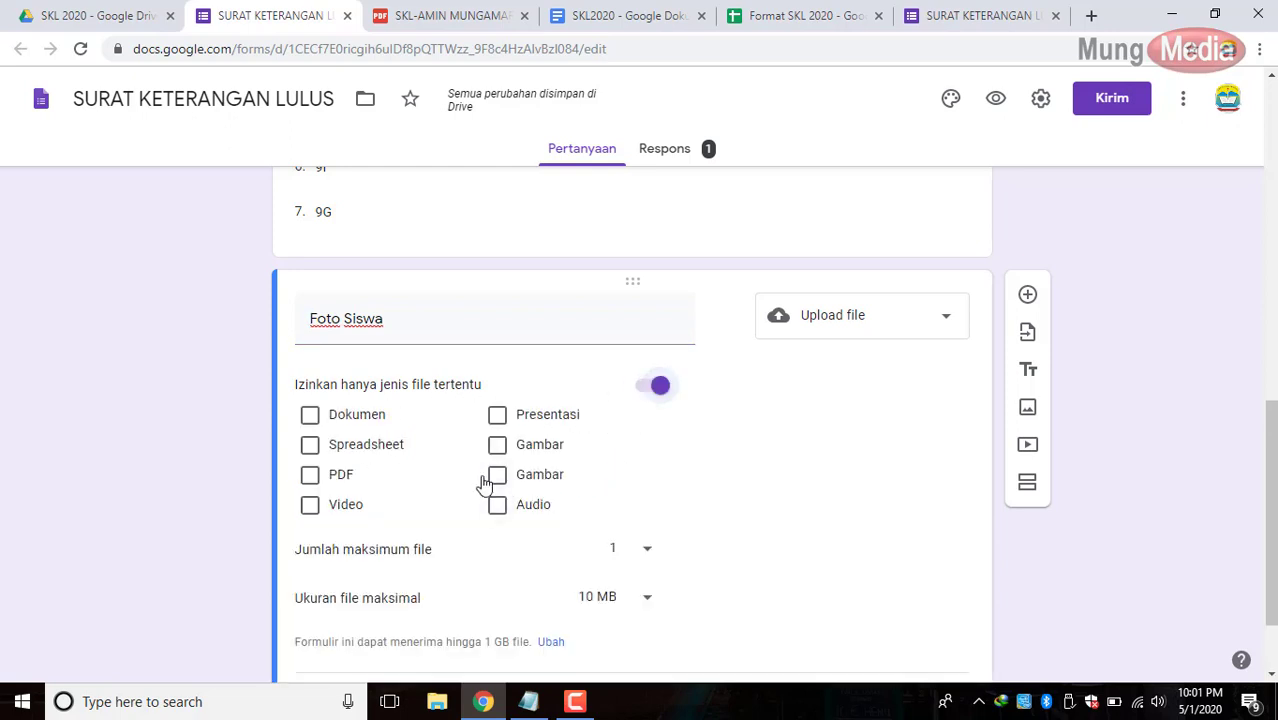
click(505, 455)
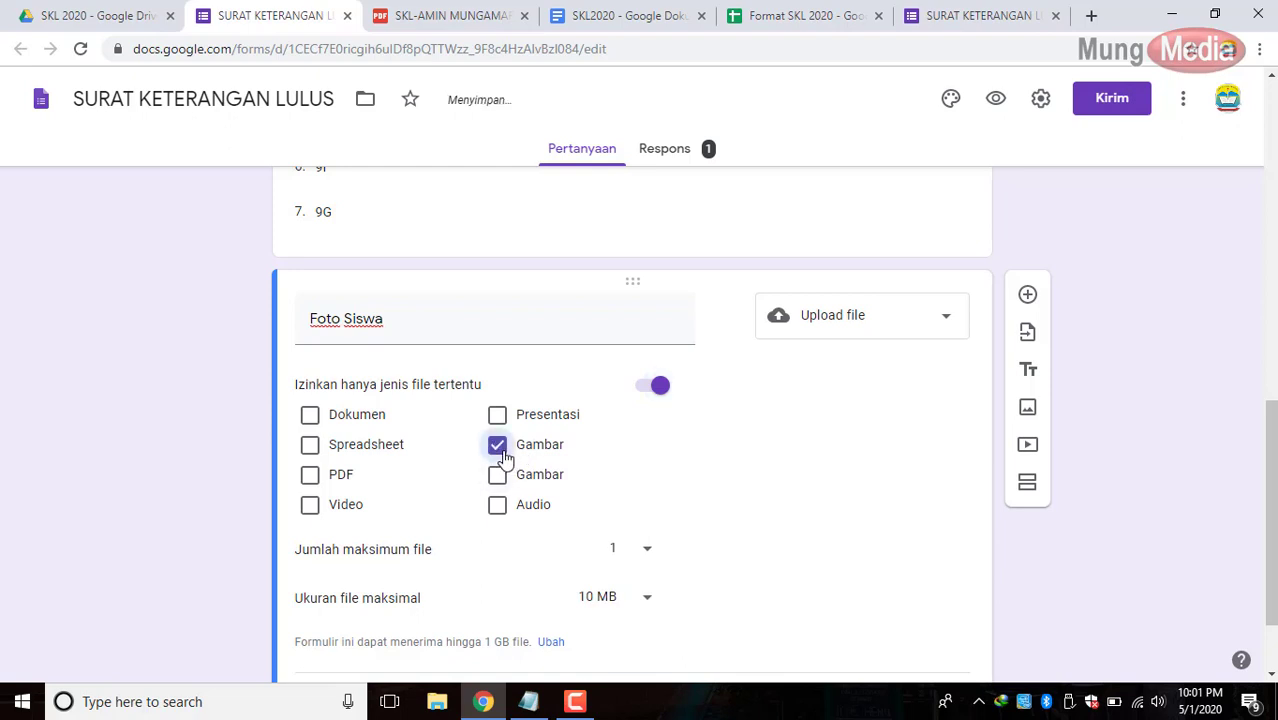
scroll(685, 510, down, 1)
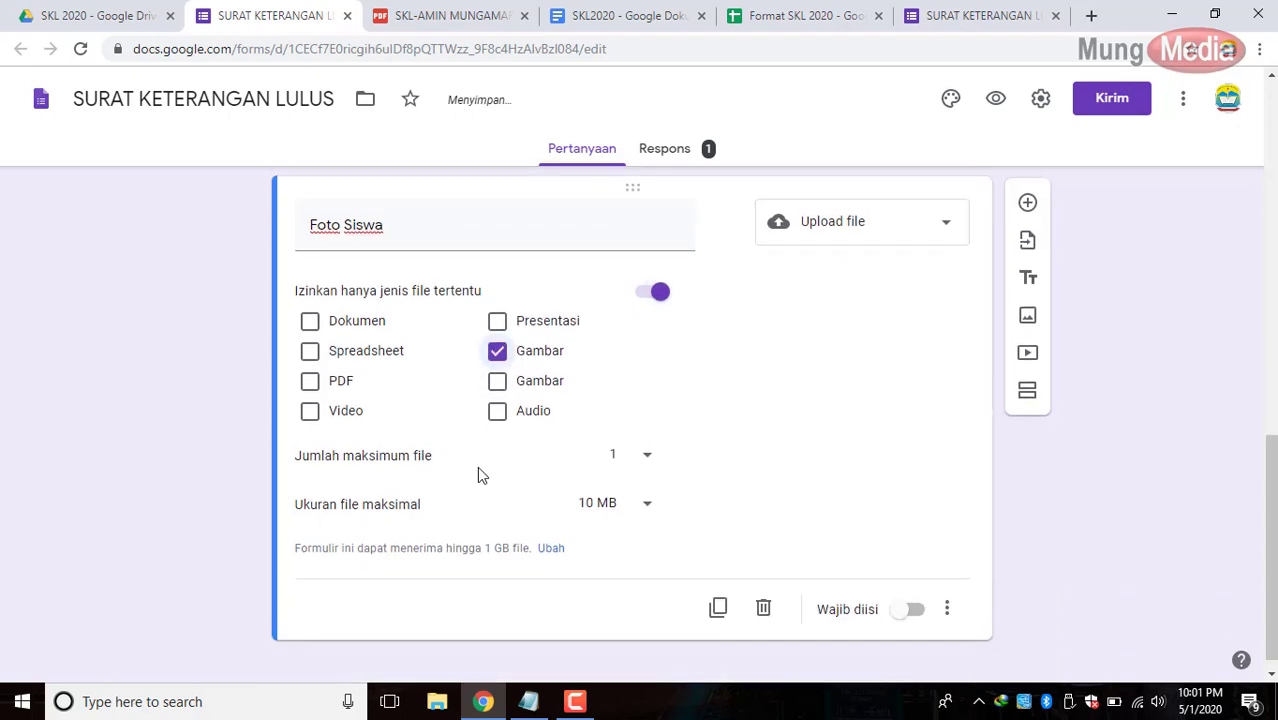
click(614, 503)
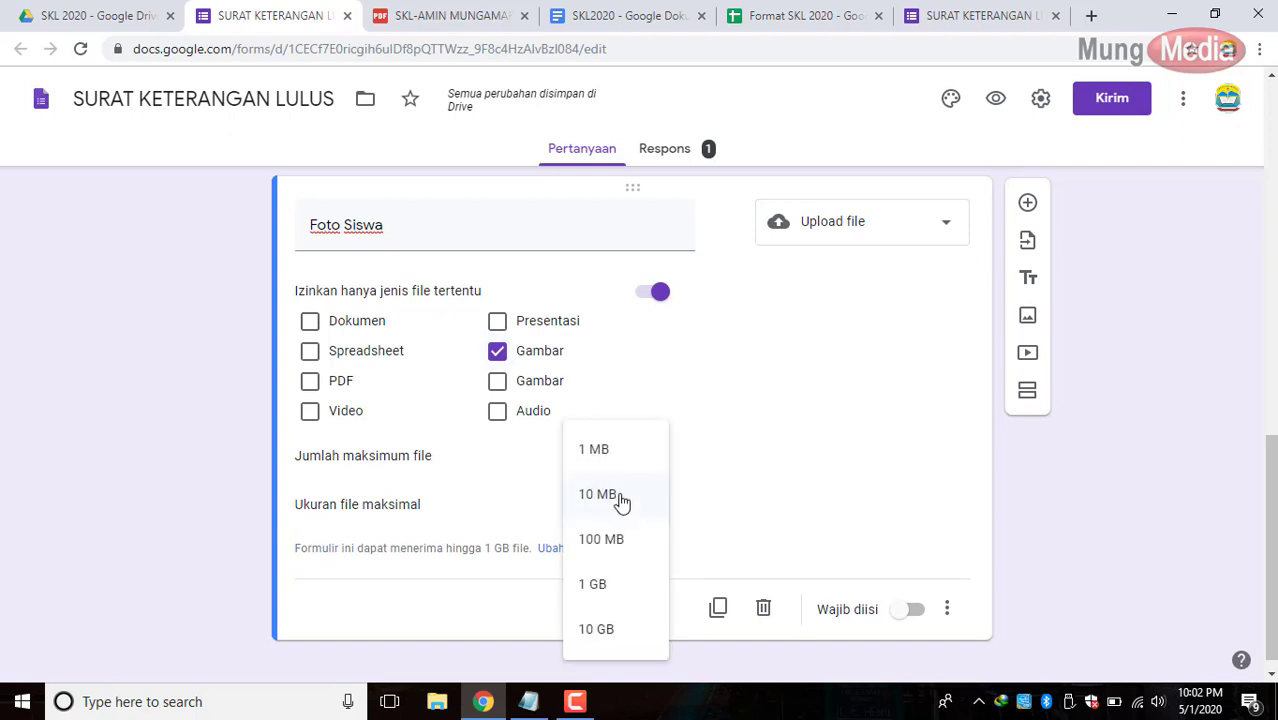
click(756, 517)
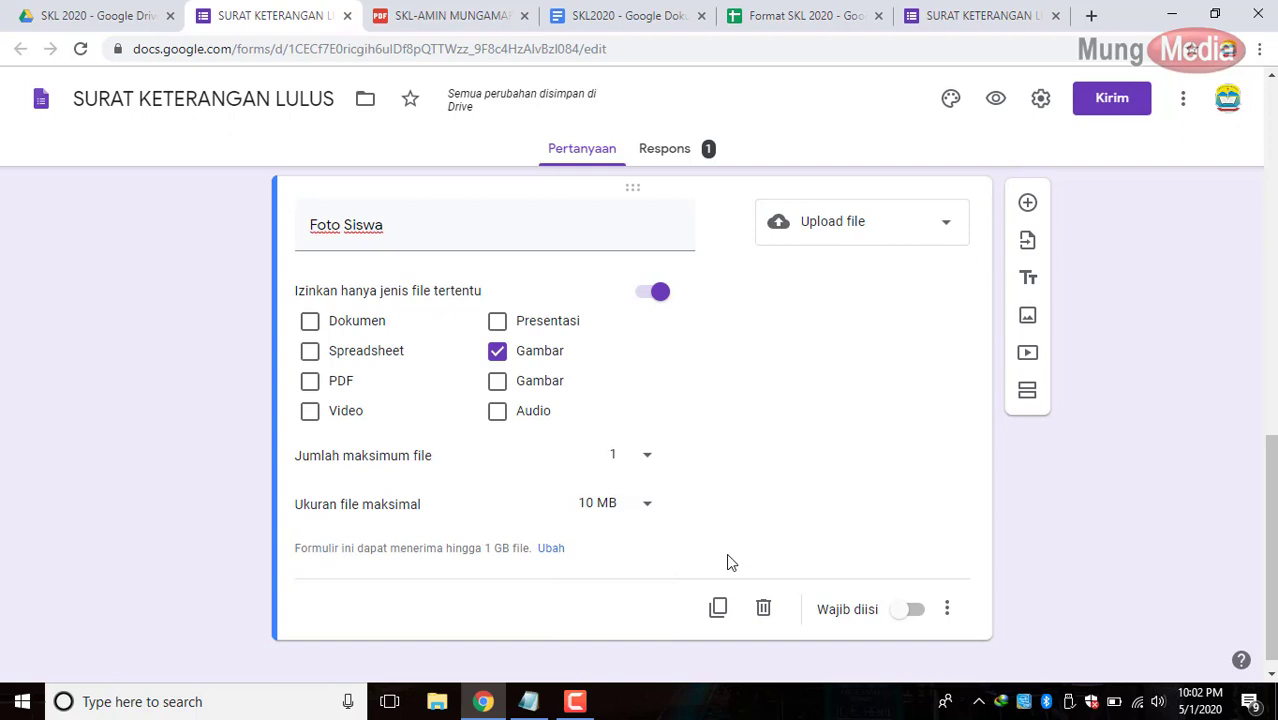
click(908, 611)
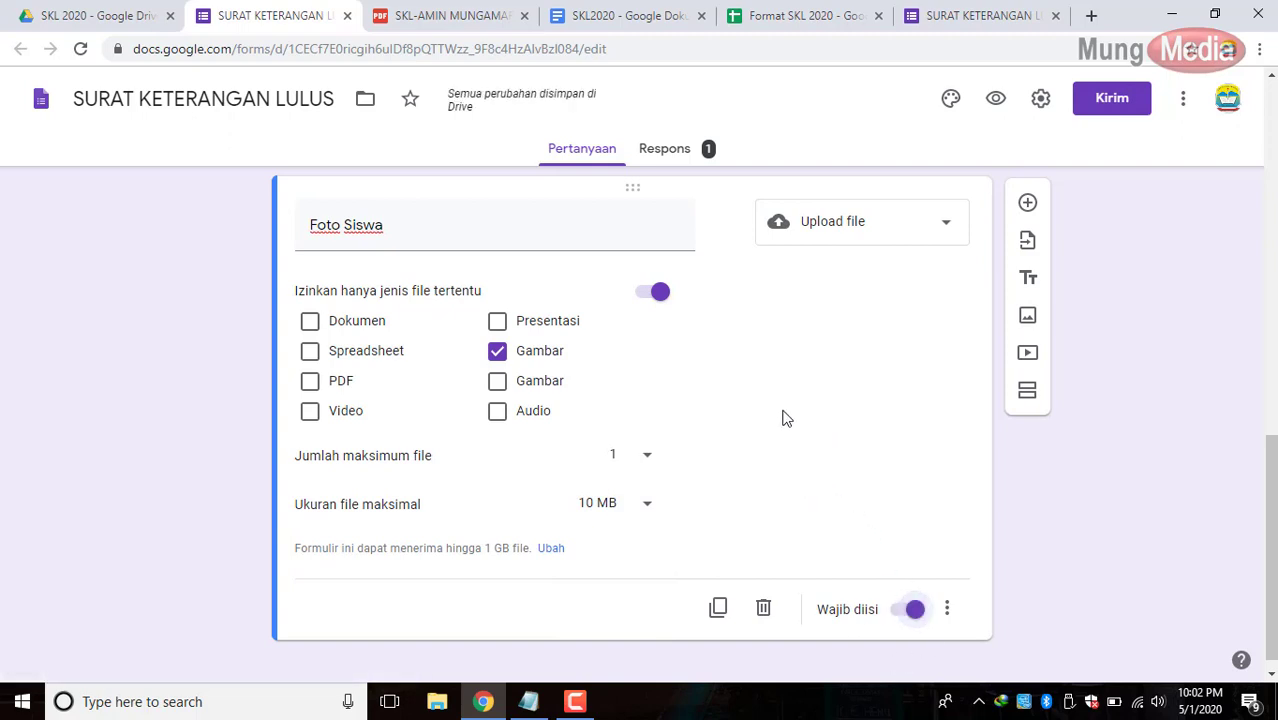
scroll(784, 418, up, 1)
scroll(784, 418, up, 2)
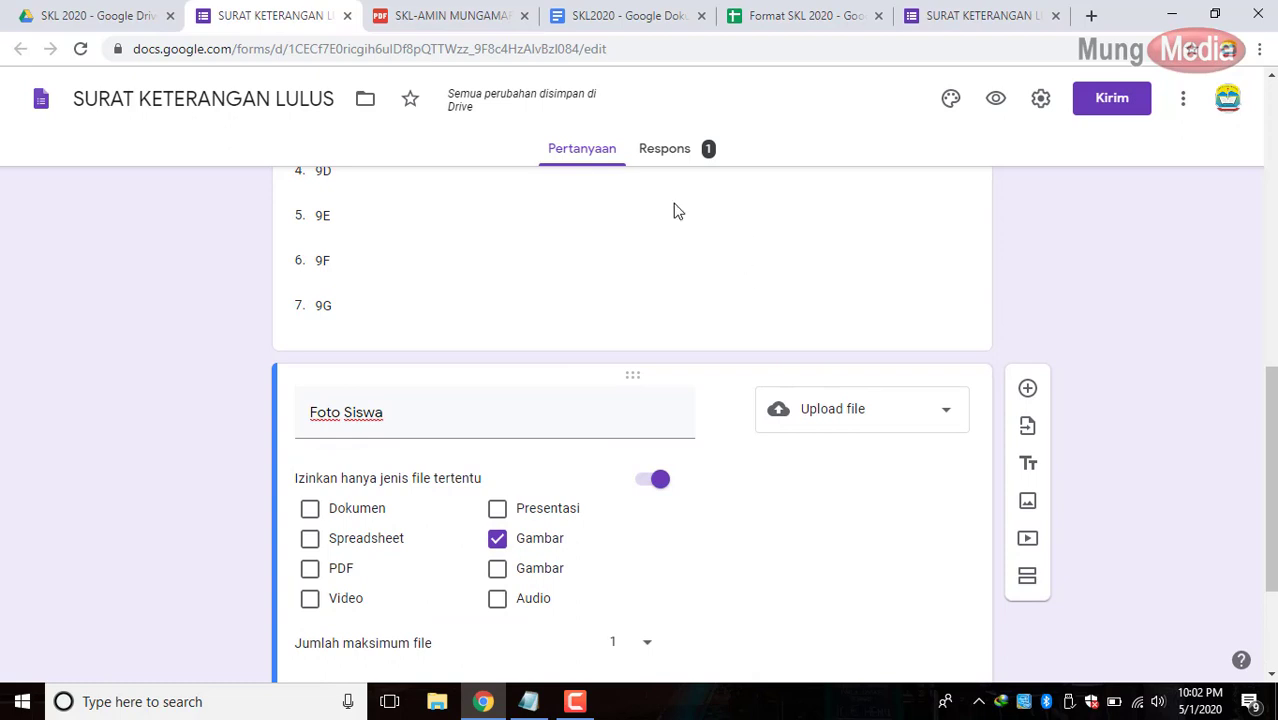
click(686, 158)
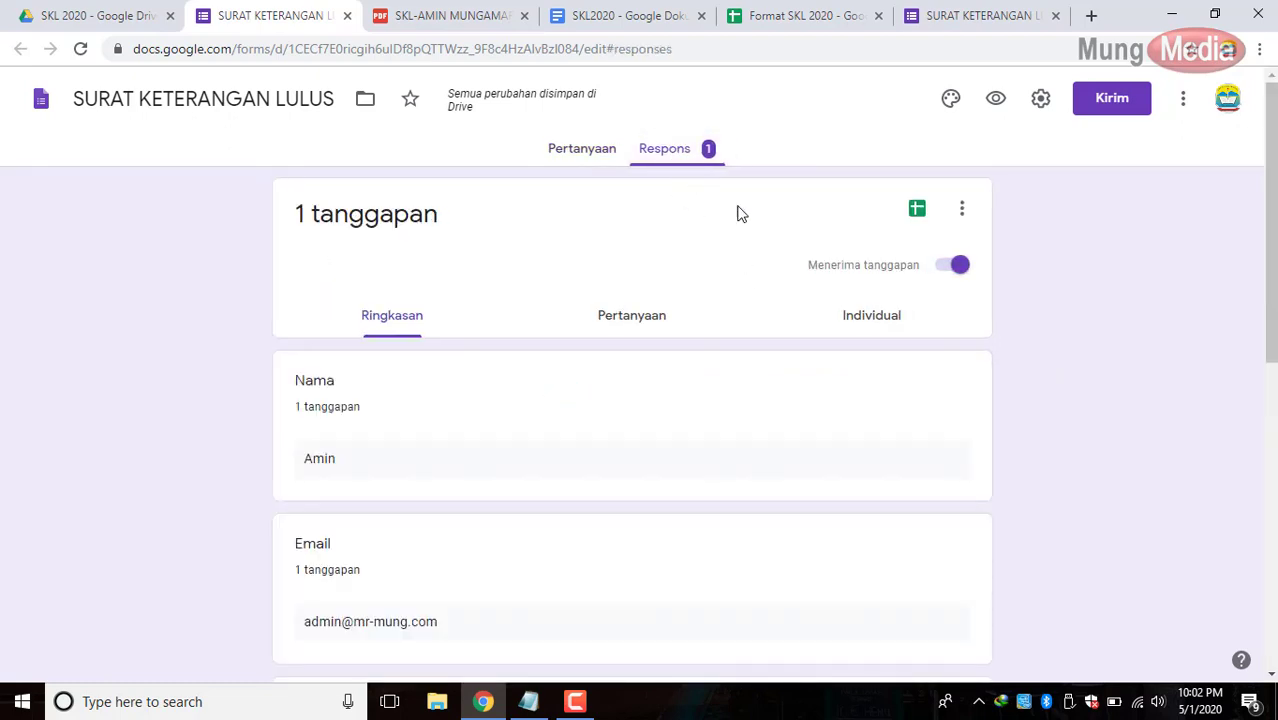
Open the form's responses spreadsheet and check the Foto Siswa header in F1.
click(917, 210)
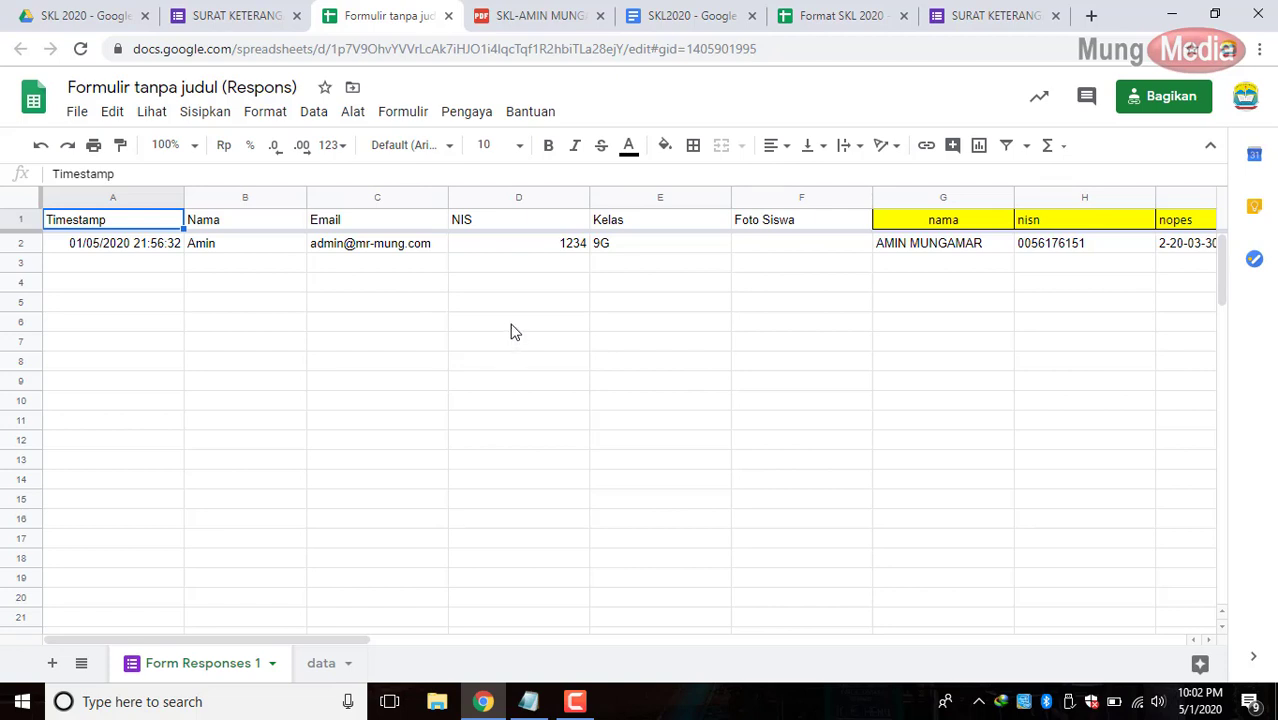
click(772, 229)
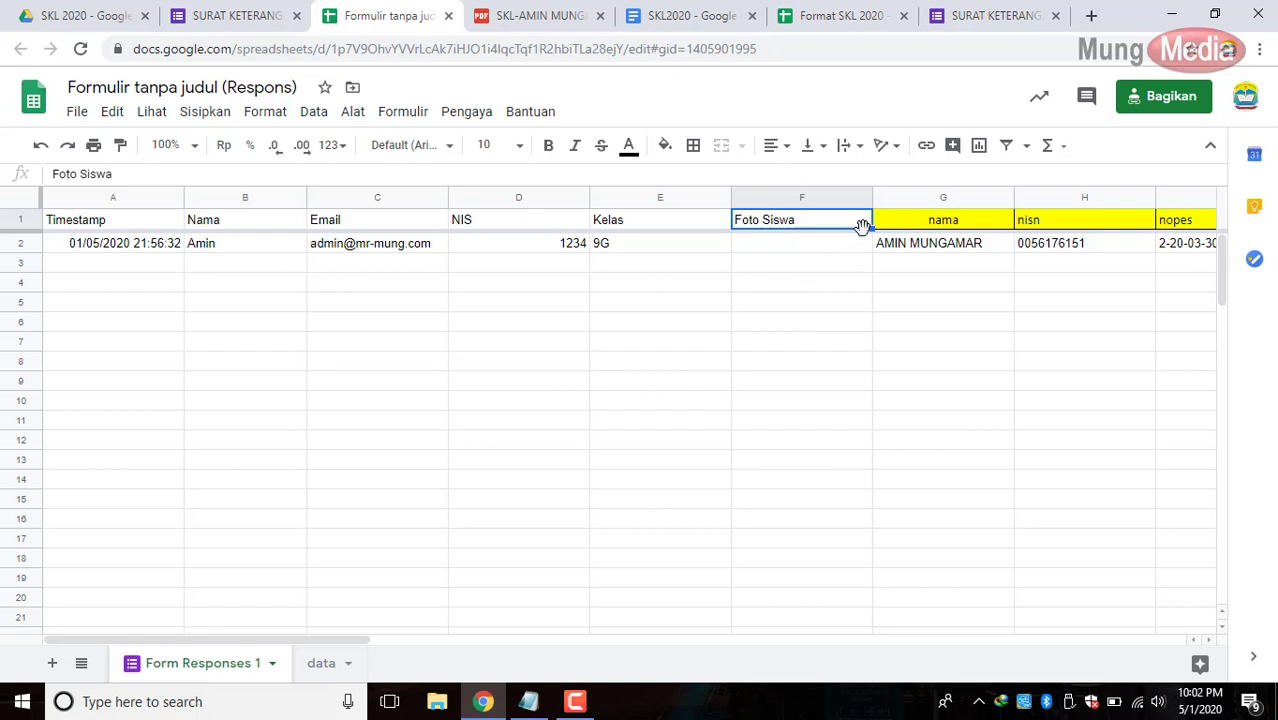
Insert an empty column G left of nama and give it the header 'foto'.
click(893, 227)
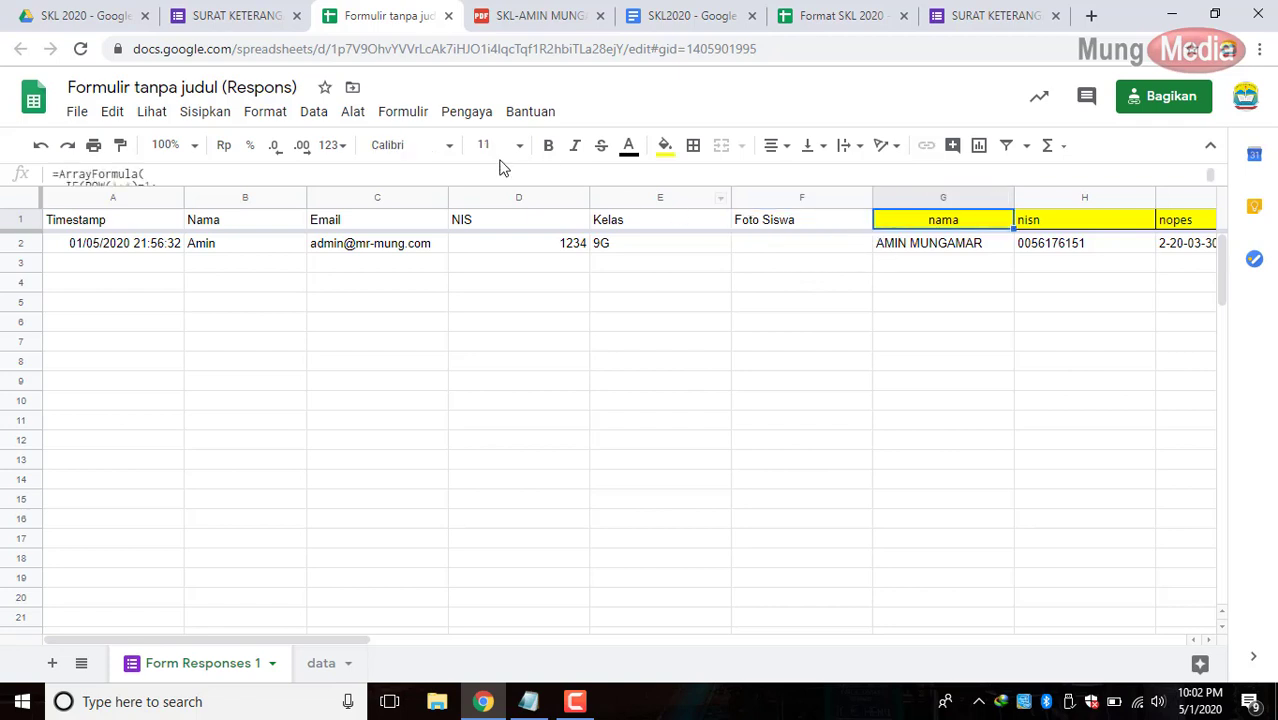
click(205, 113)
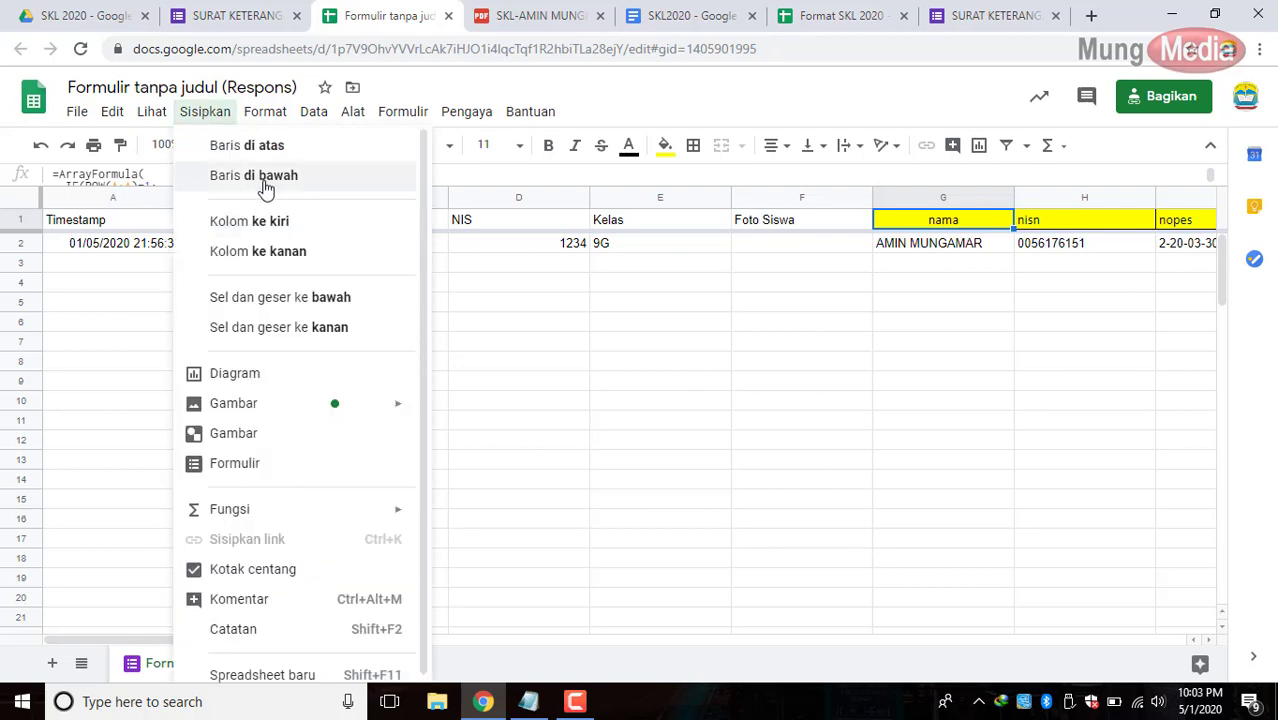
click(272, 218)
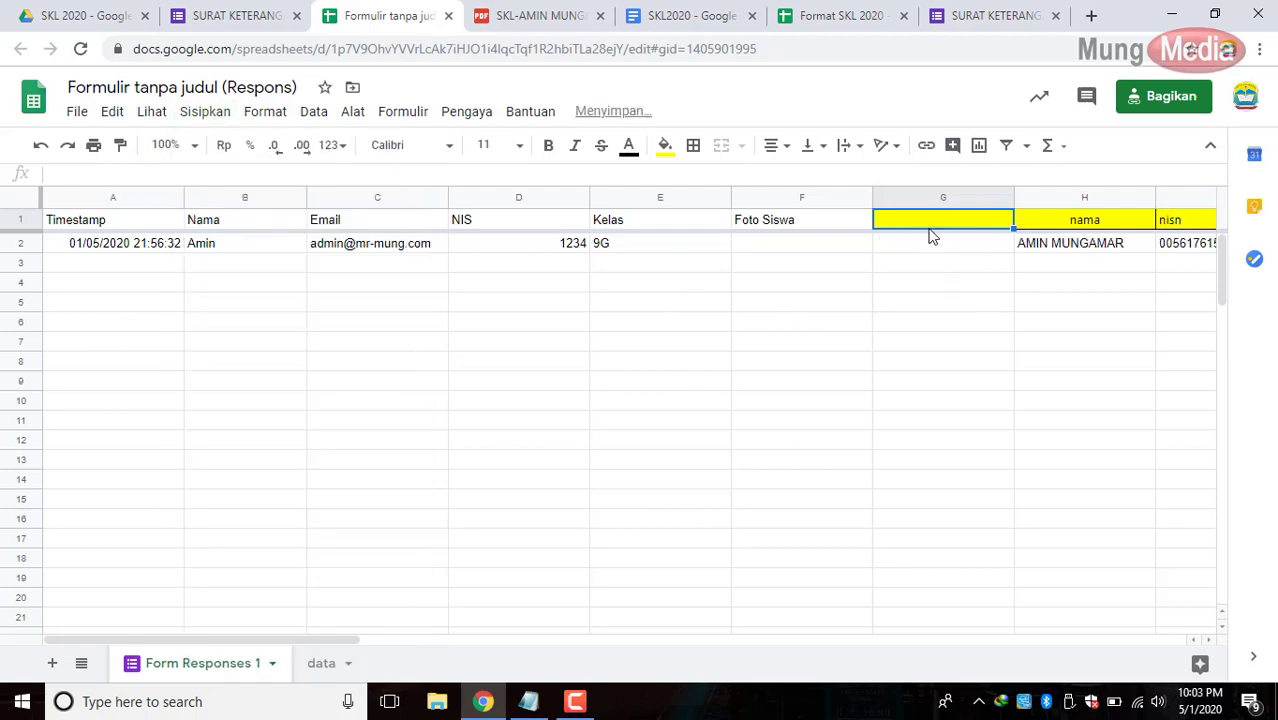
text(Foto)
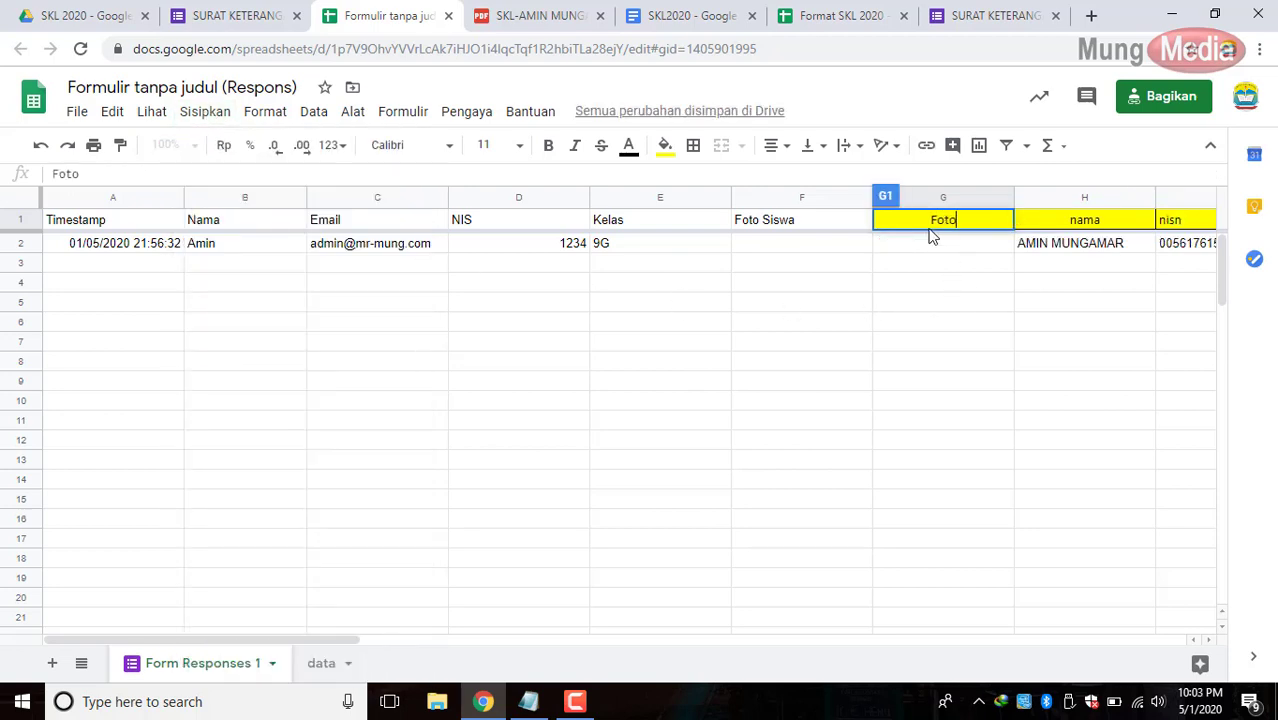
click(928, 254)
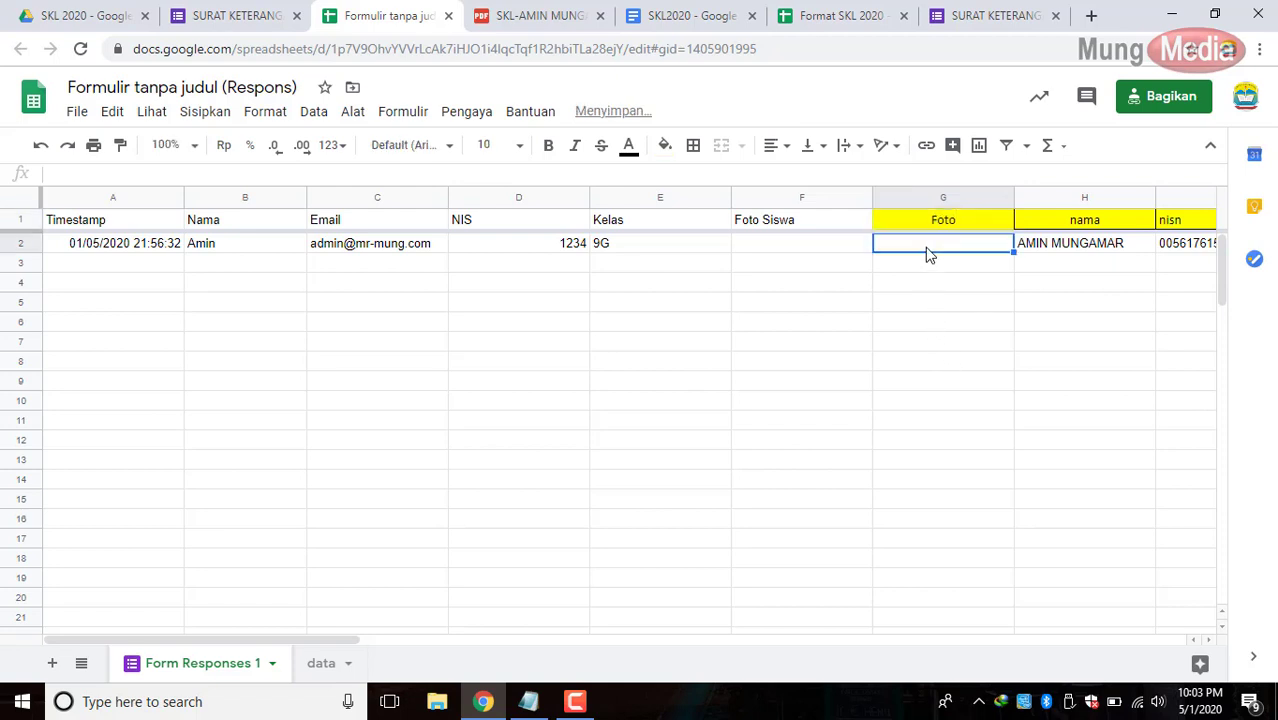
click(925, 226)
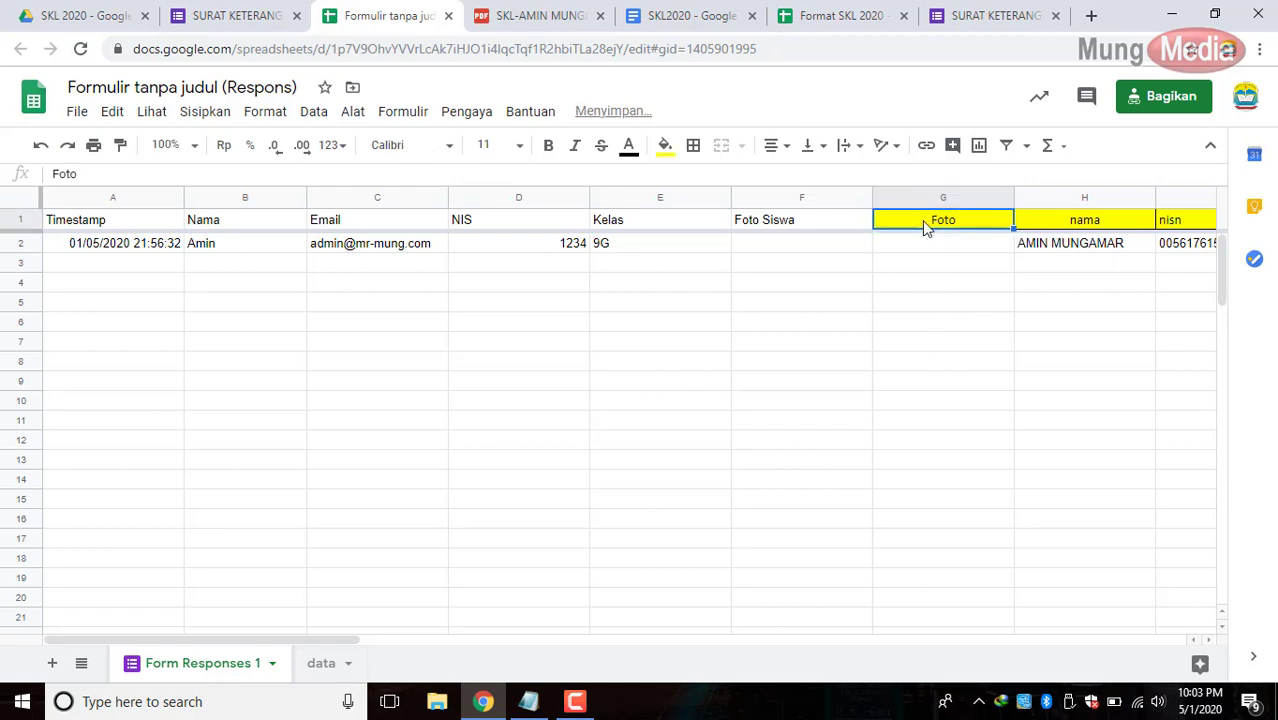
text(foto)
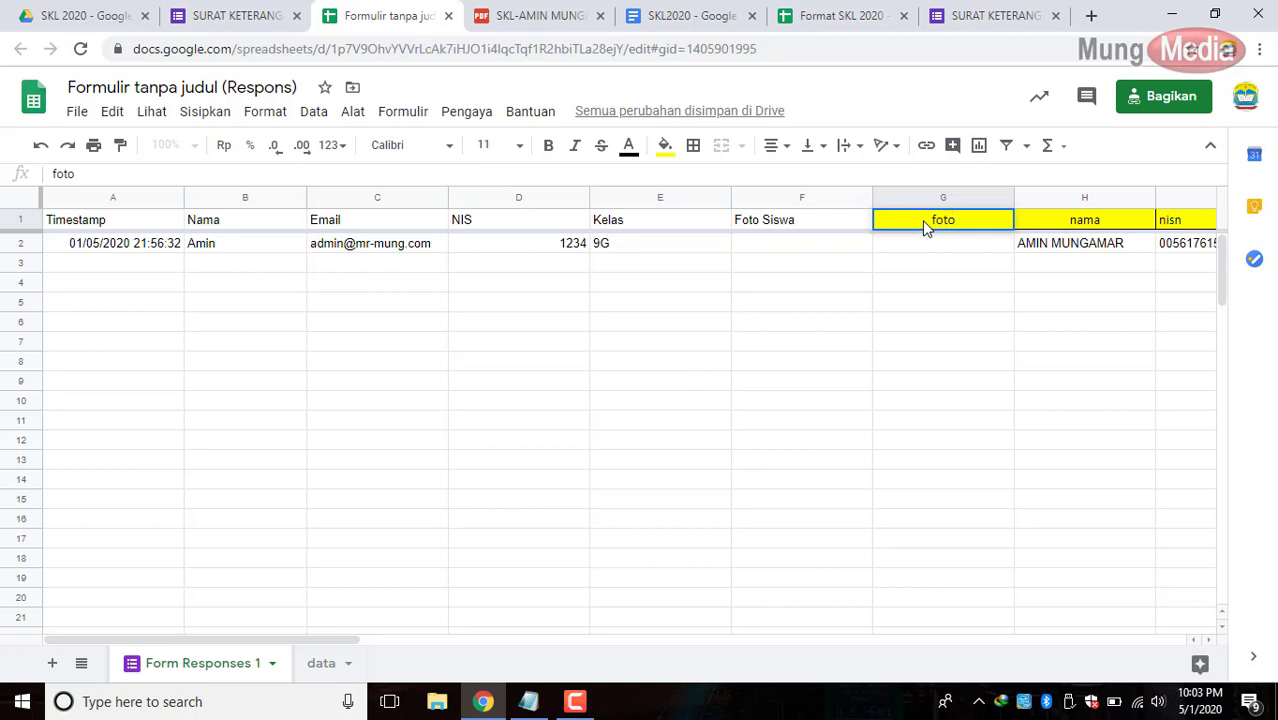
click(953, 245)
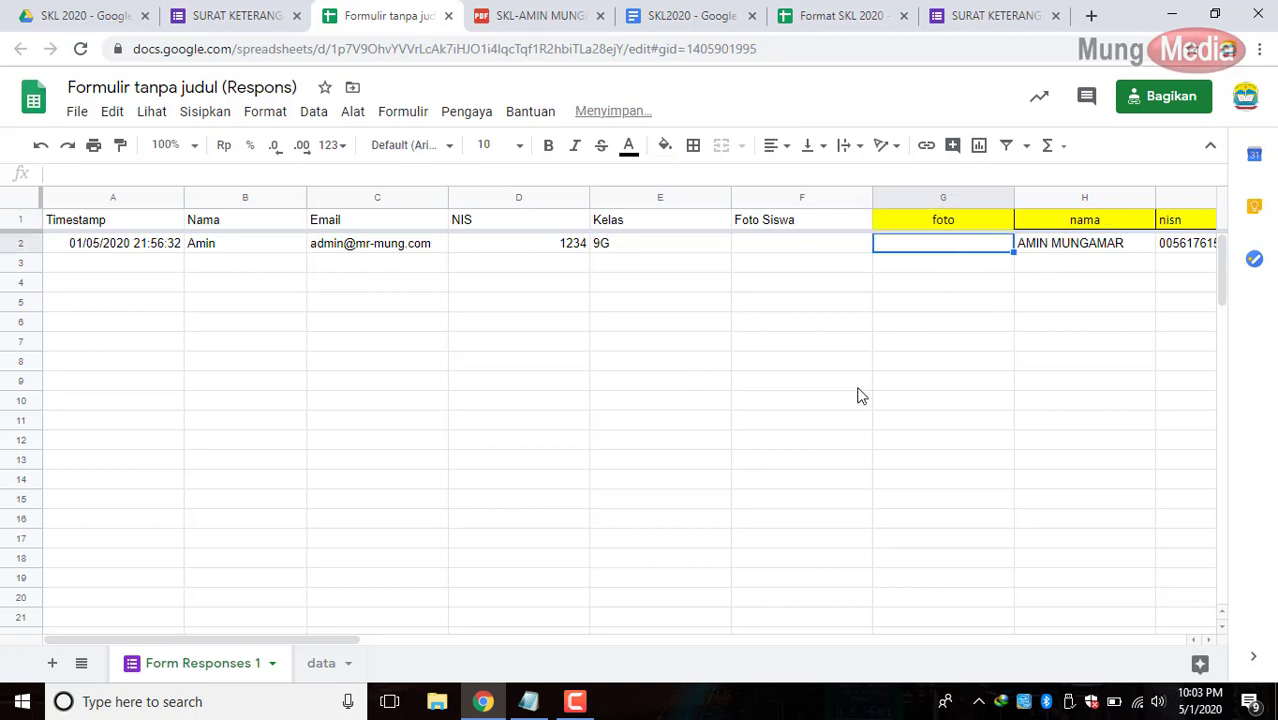
double_click(936, 224)
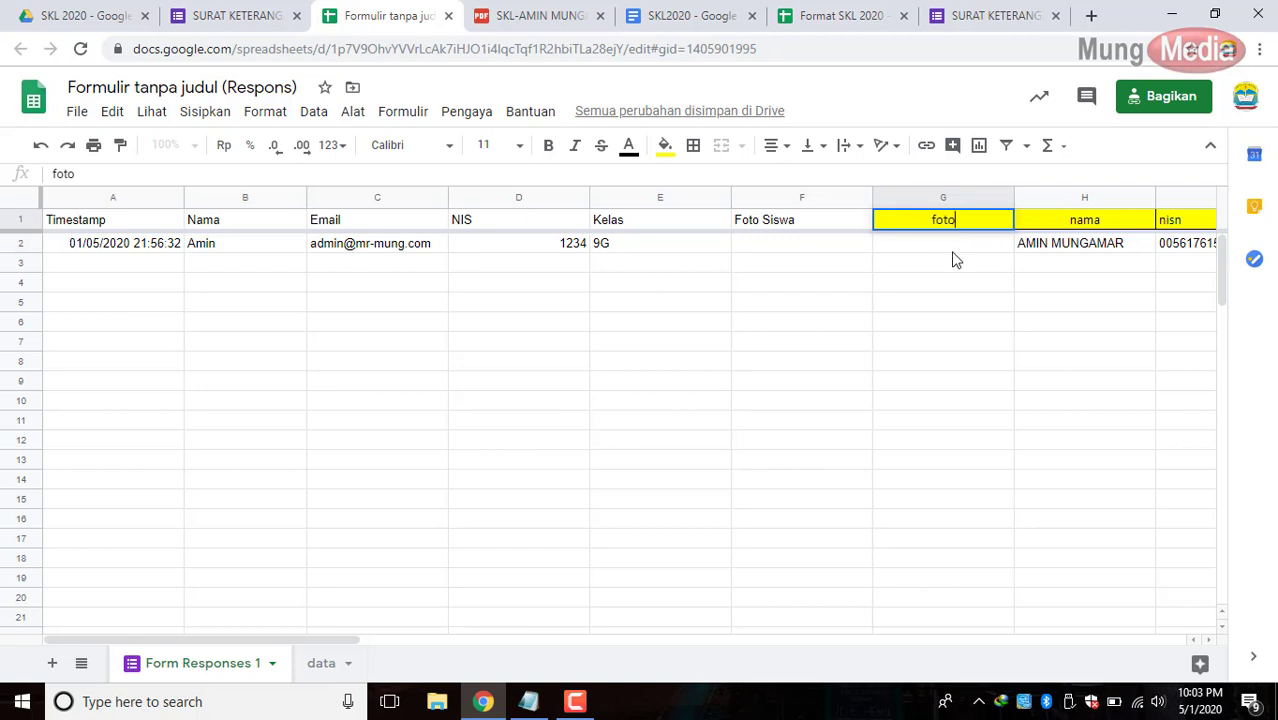
click(950, 246)
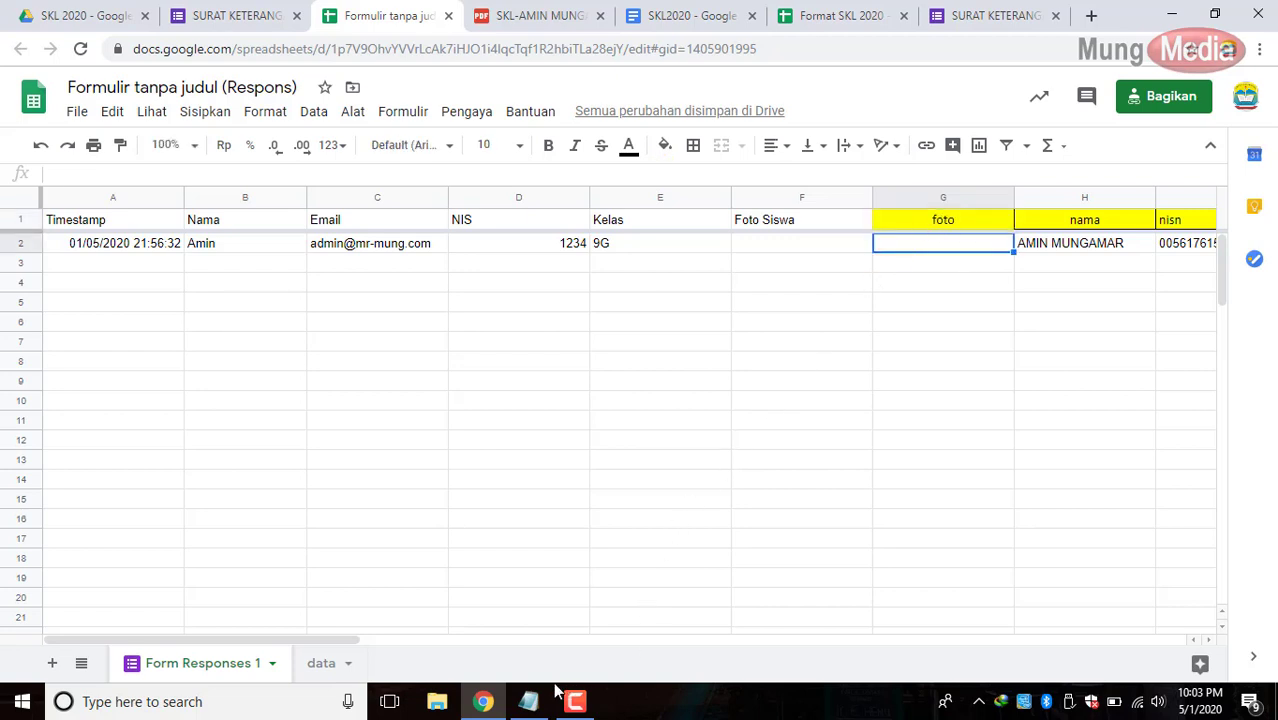
mouse_move(533, 704)
In Format SKL 2020, copy the Foto arrayformula from G1 of the Tambah Foto sheet.
click(819, 15)
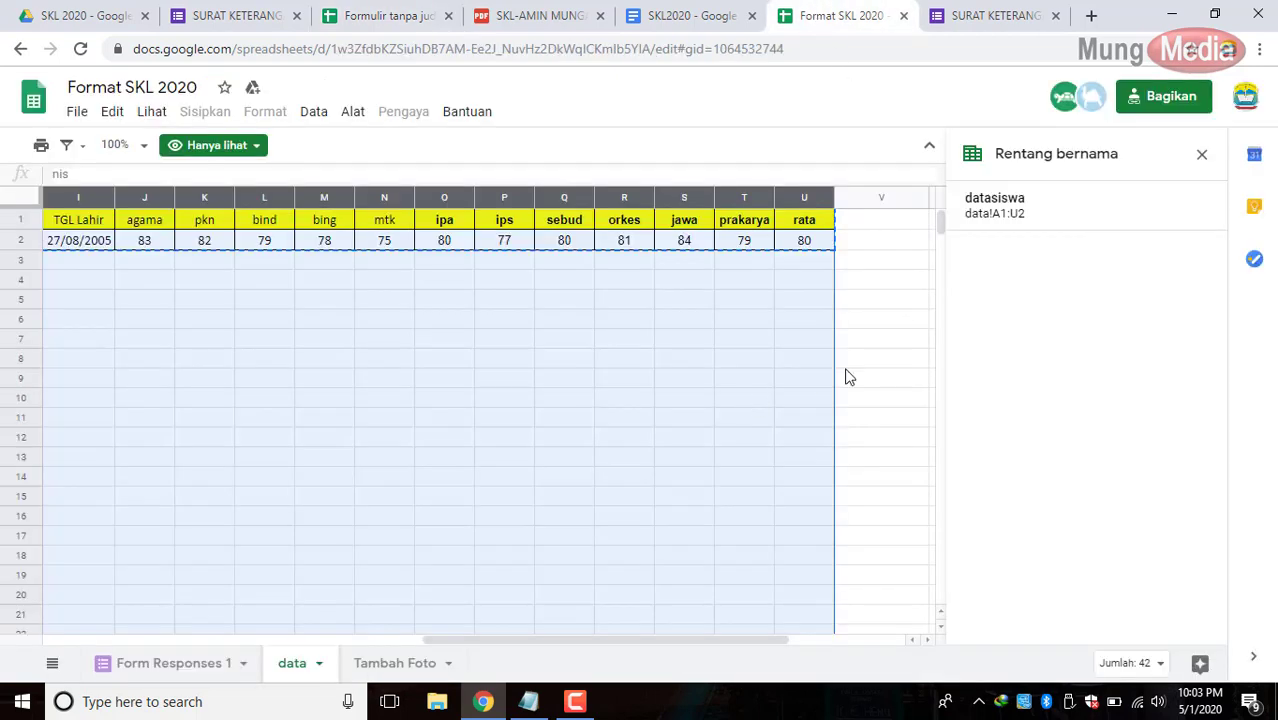
click(889, 340)
click(1201, 154)
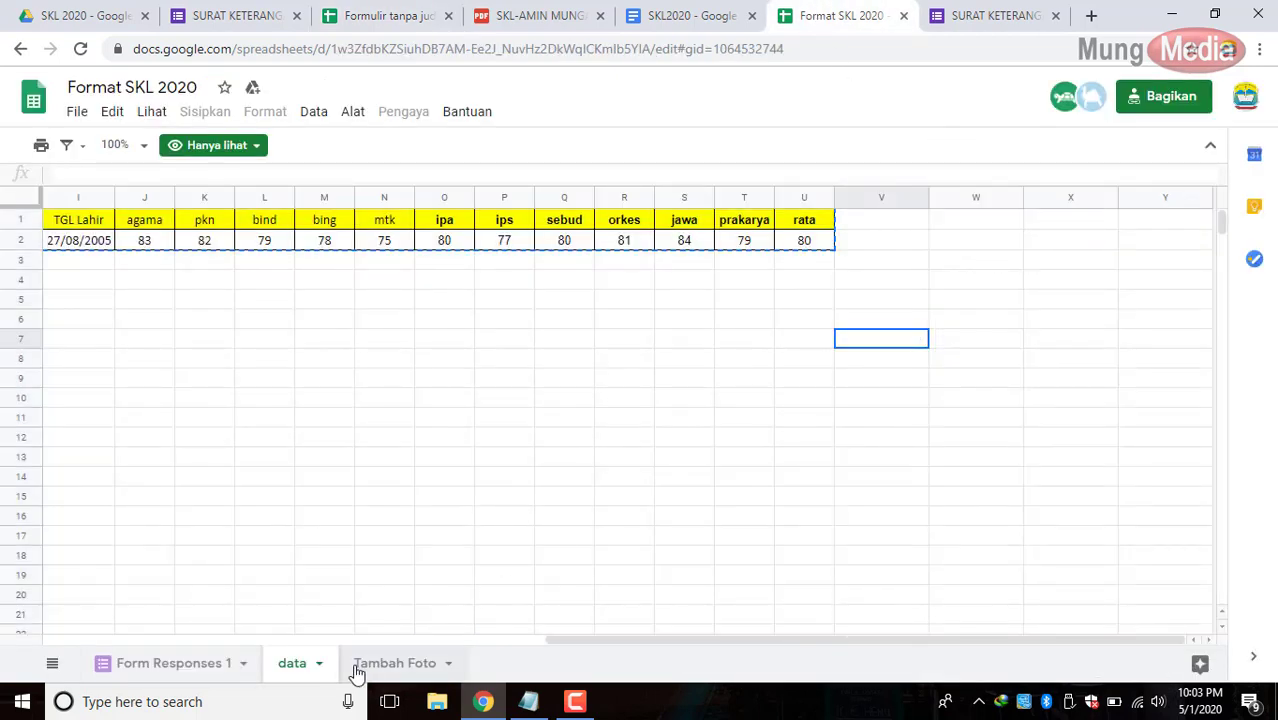
click(253, 440)
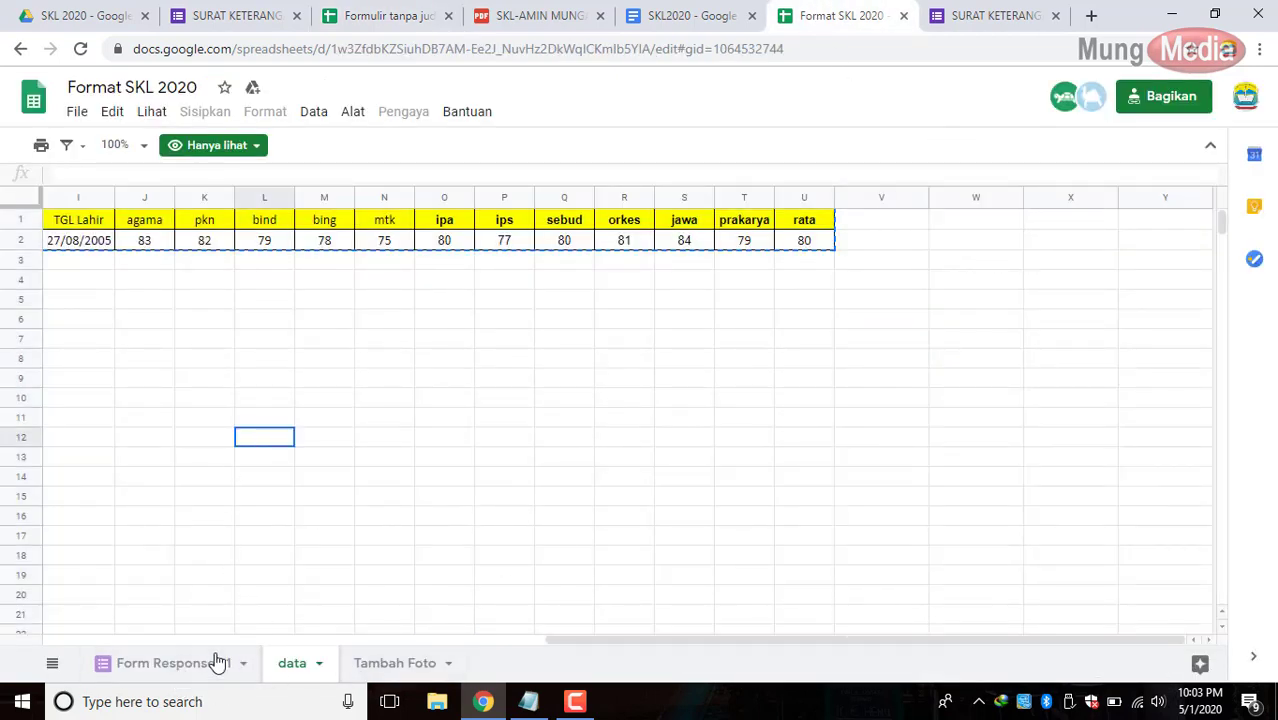
click(391, 663)
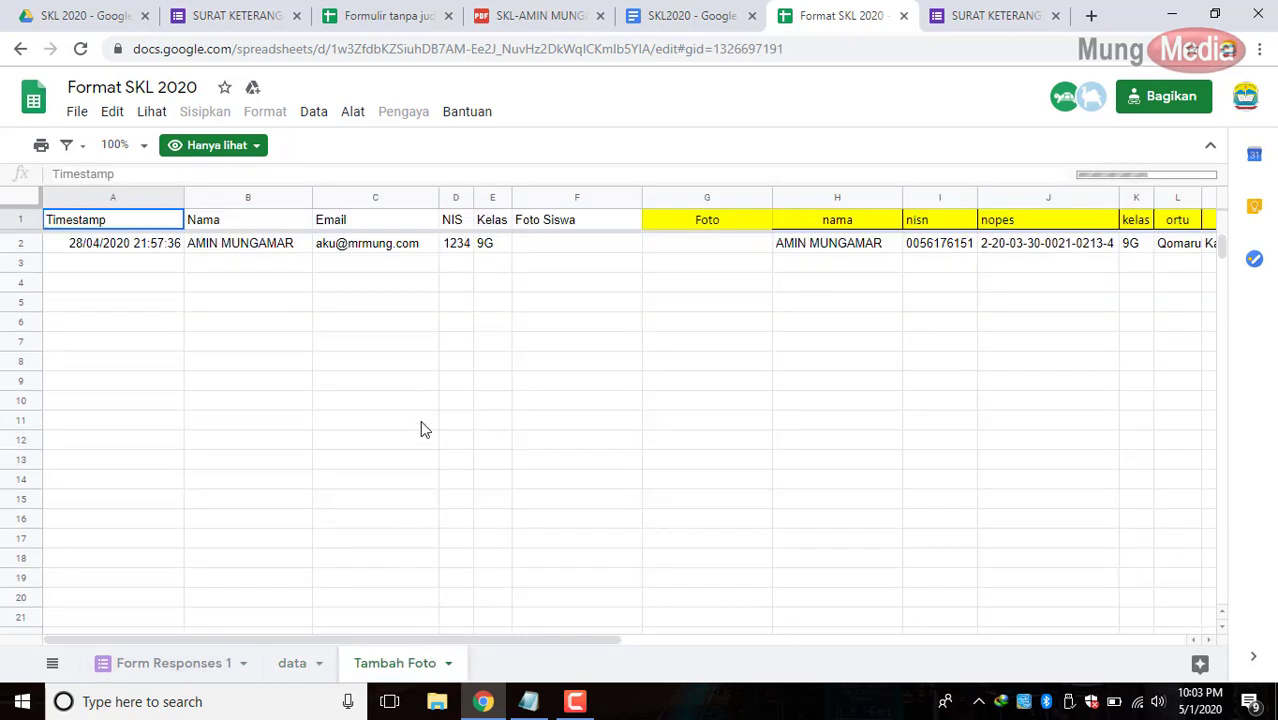
click(709, 218)
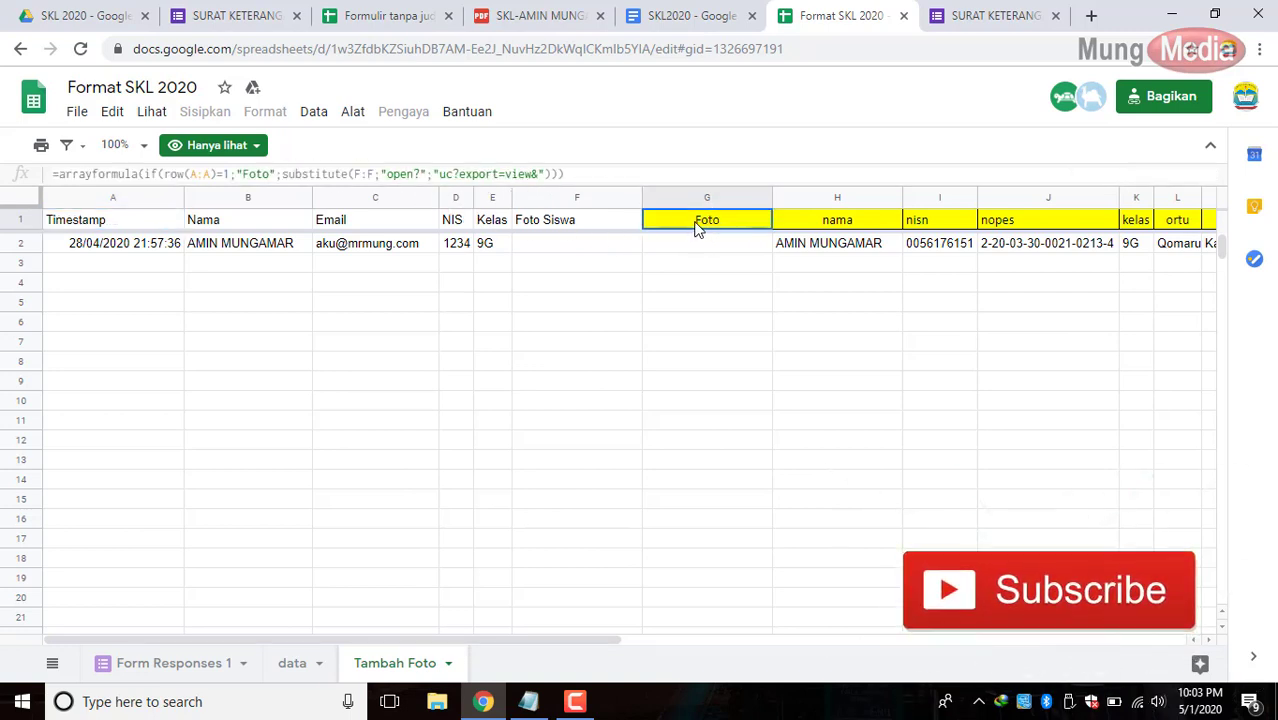
key(ctrl+c)
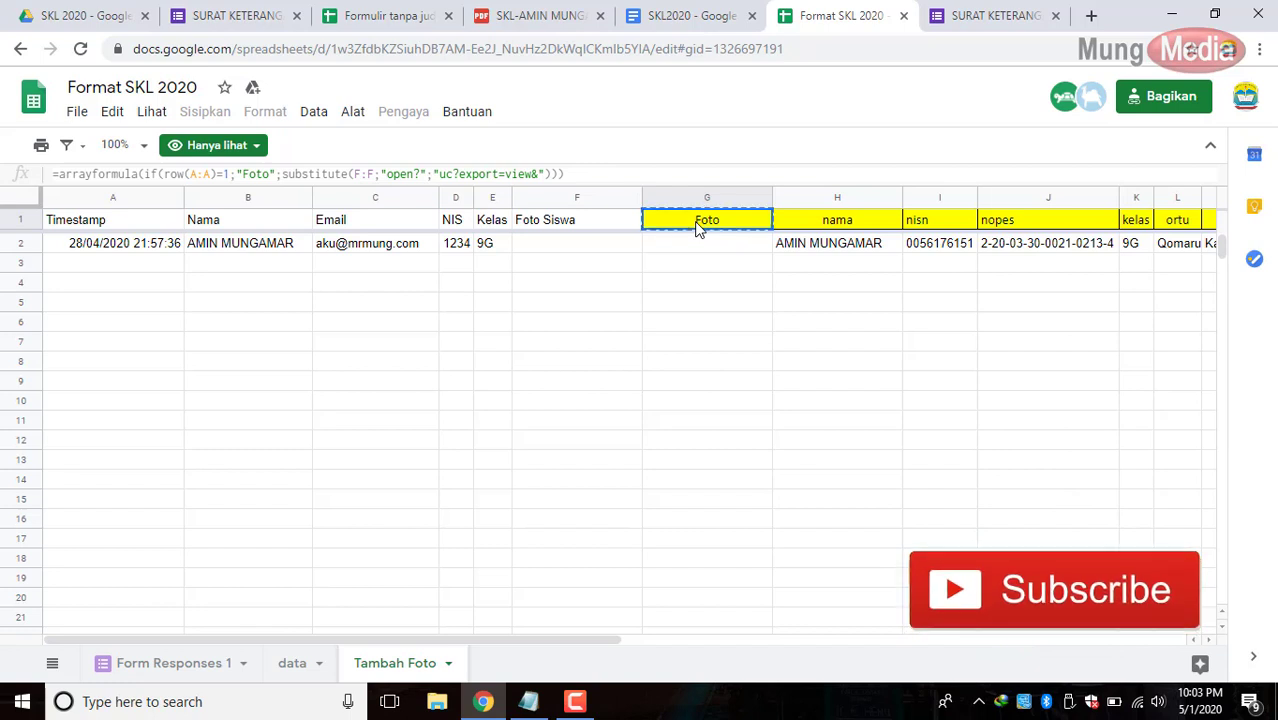
Paste the Foto arrayformula into G1 of the responses sheet and confirm it.
click(383, 16)
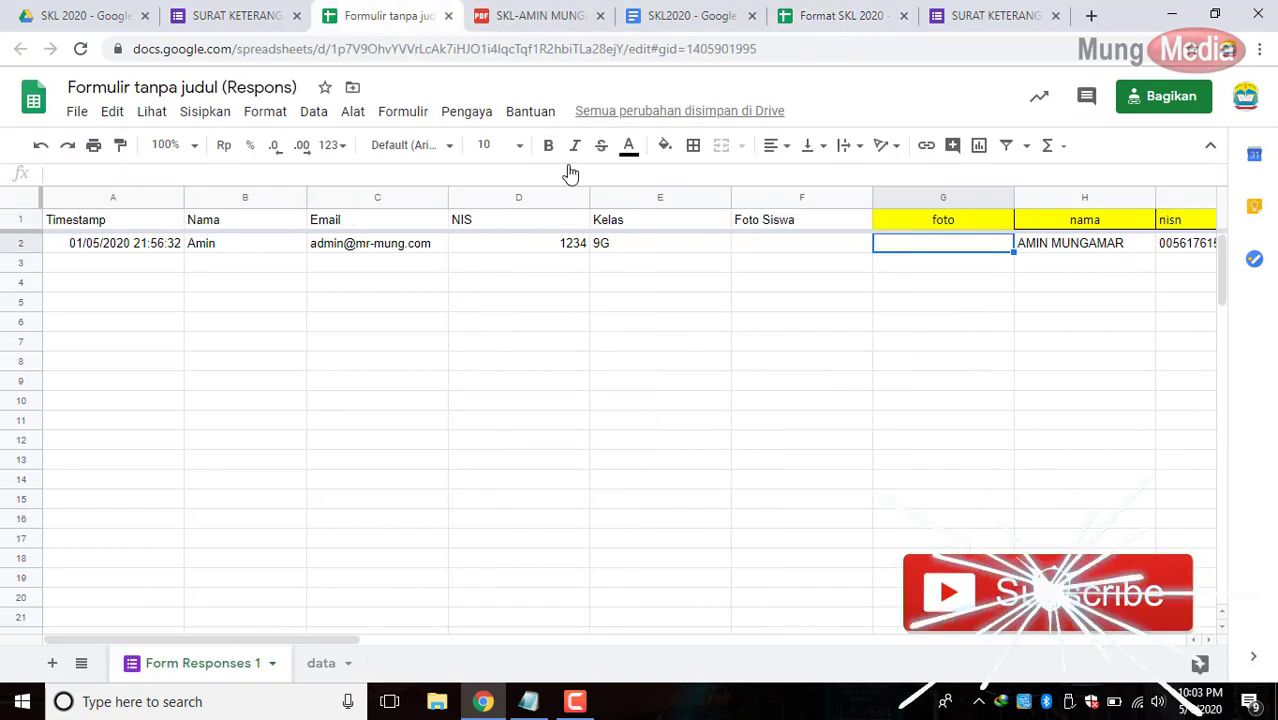
click(910, 224)
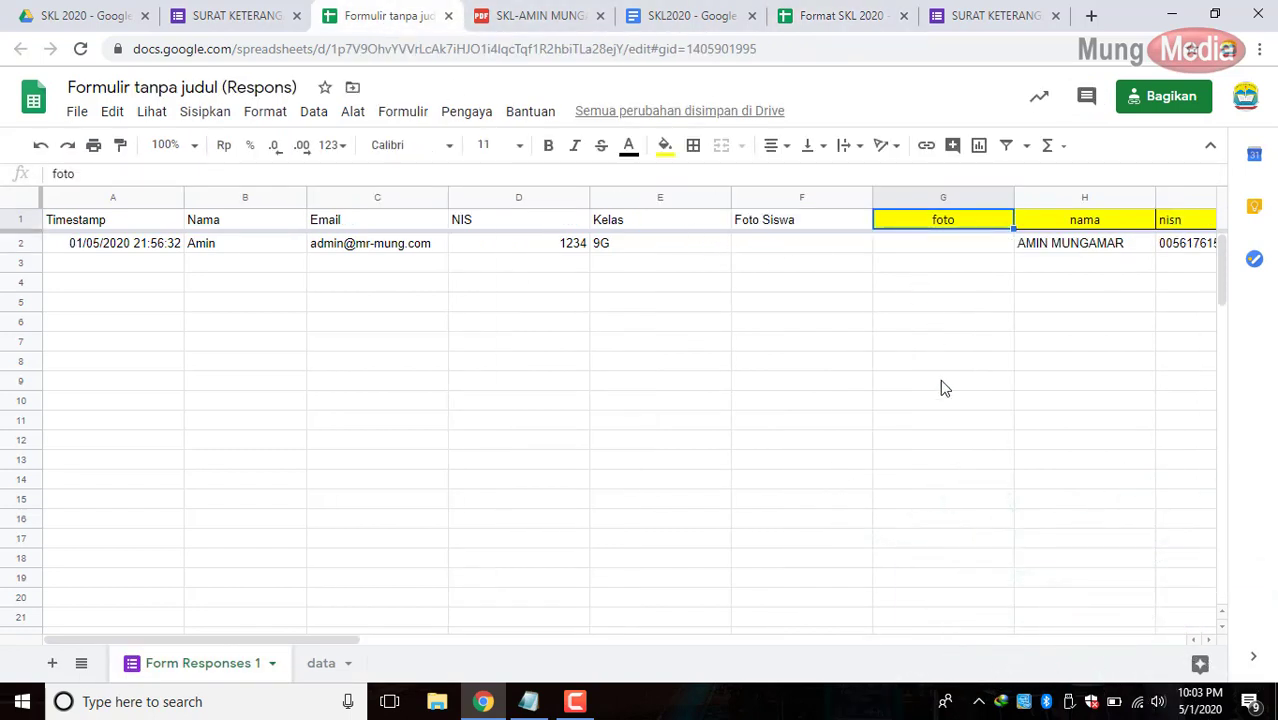
key(ctrl+v)
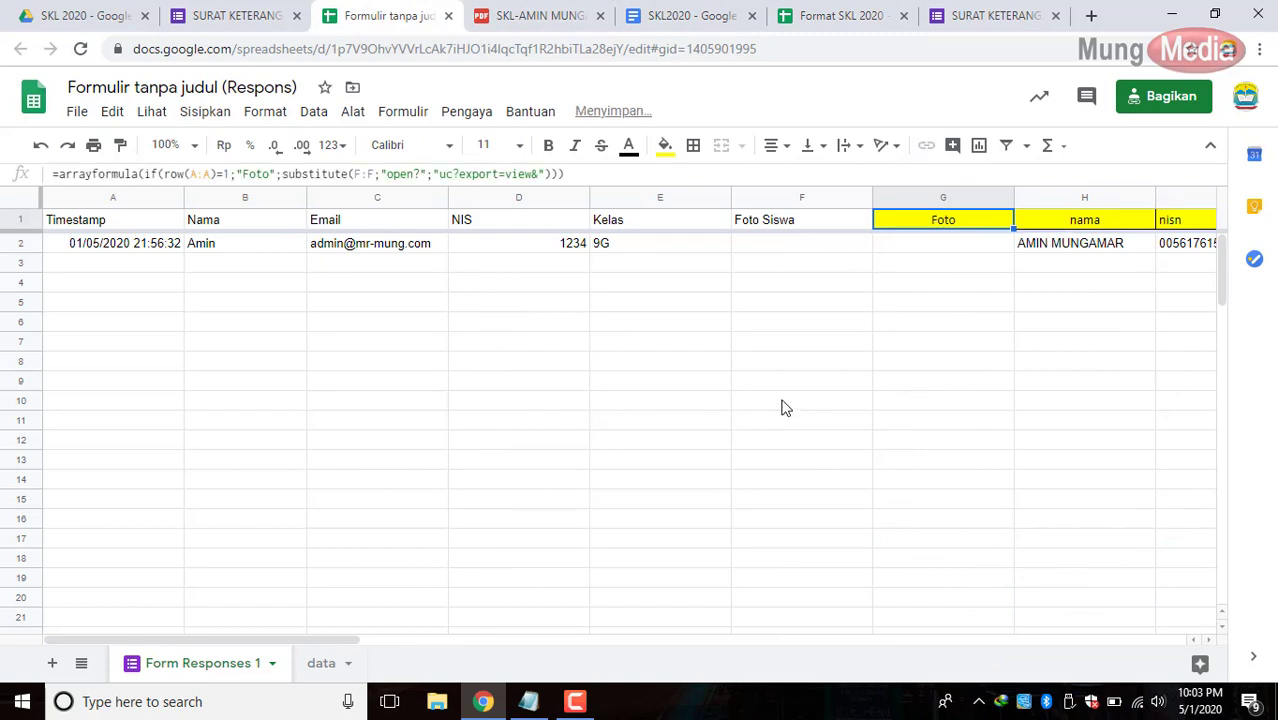
double_click(941, 227)
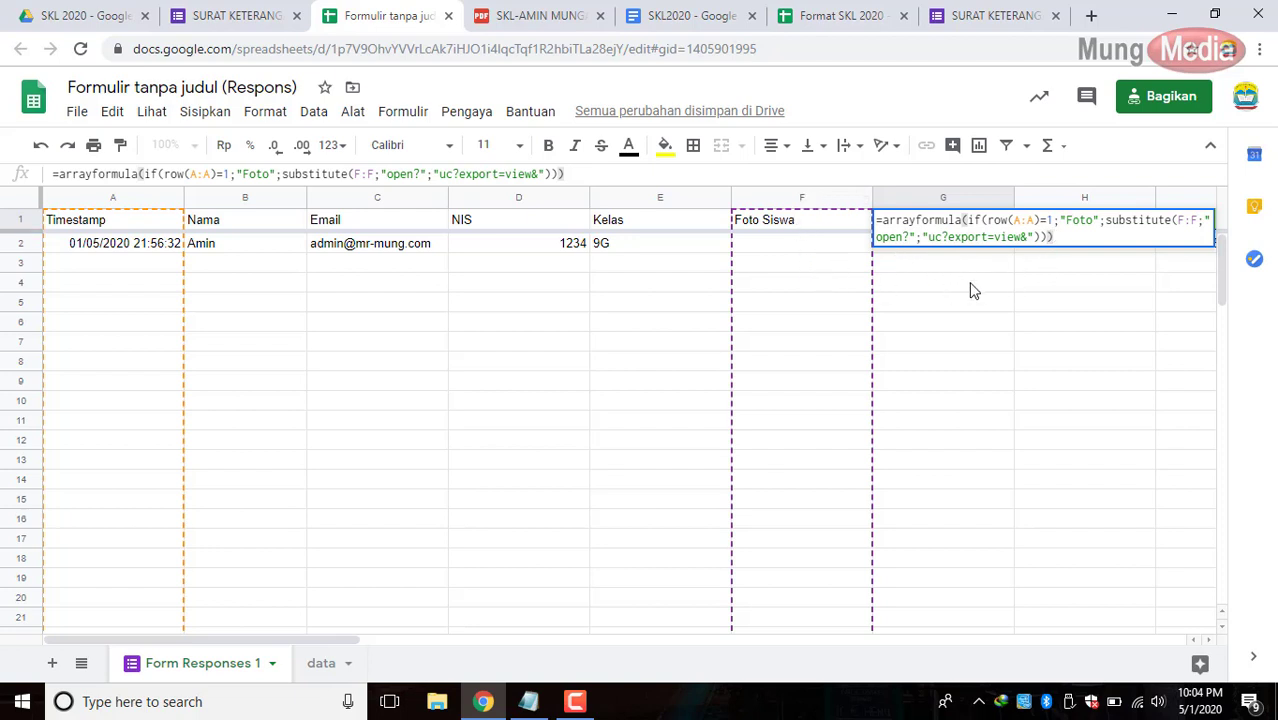
key(Return)
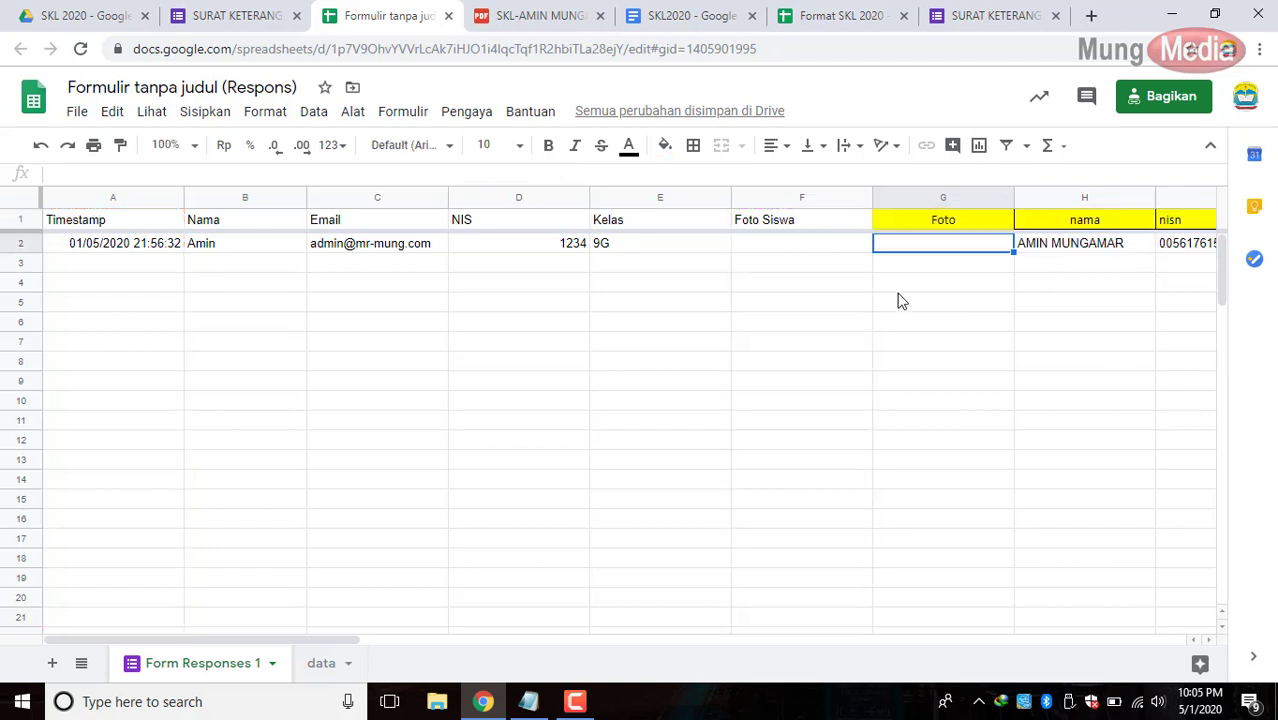
click(970, 224)
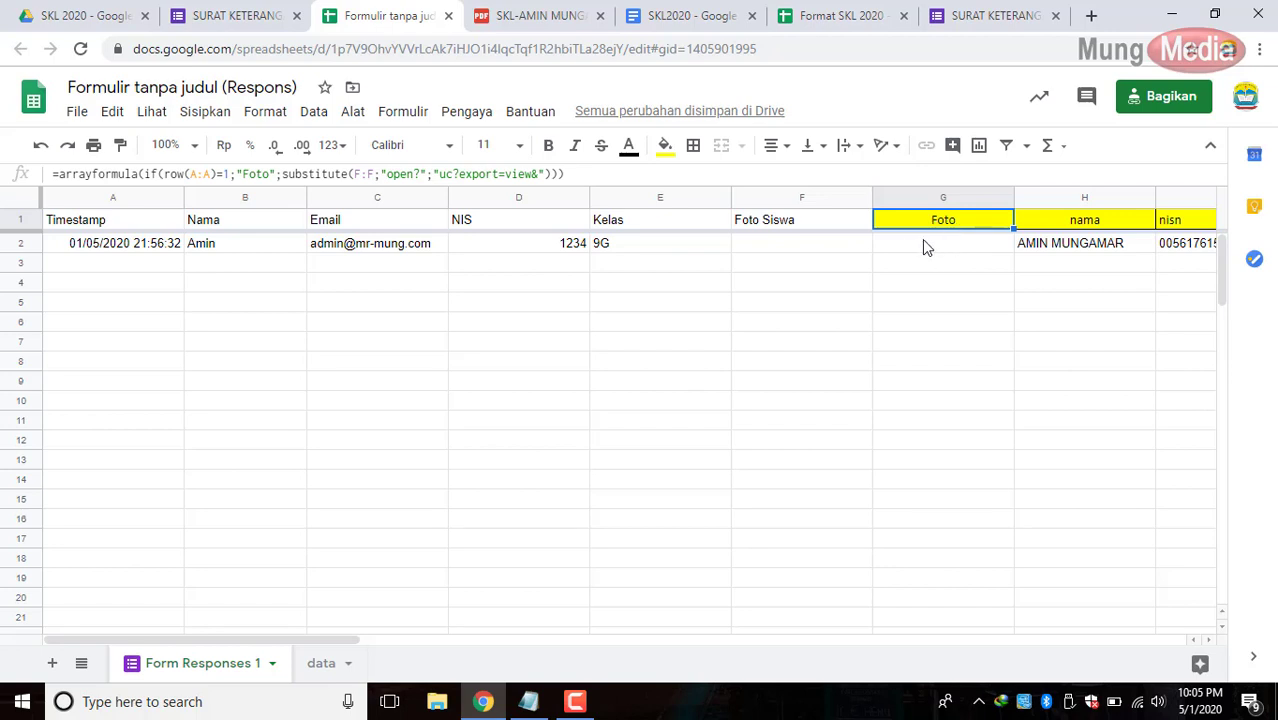
Open the SKL2020 document from the SKL 2020 Drive folder.
click(90, 16)
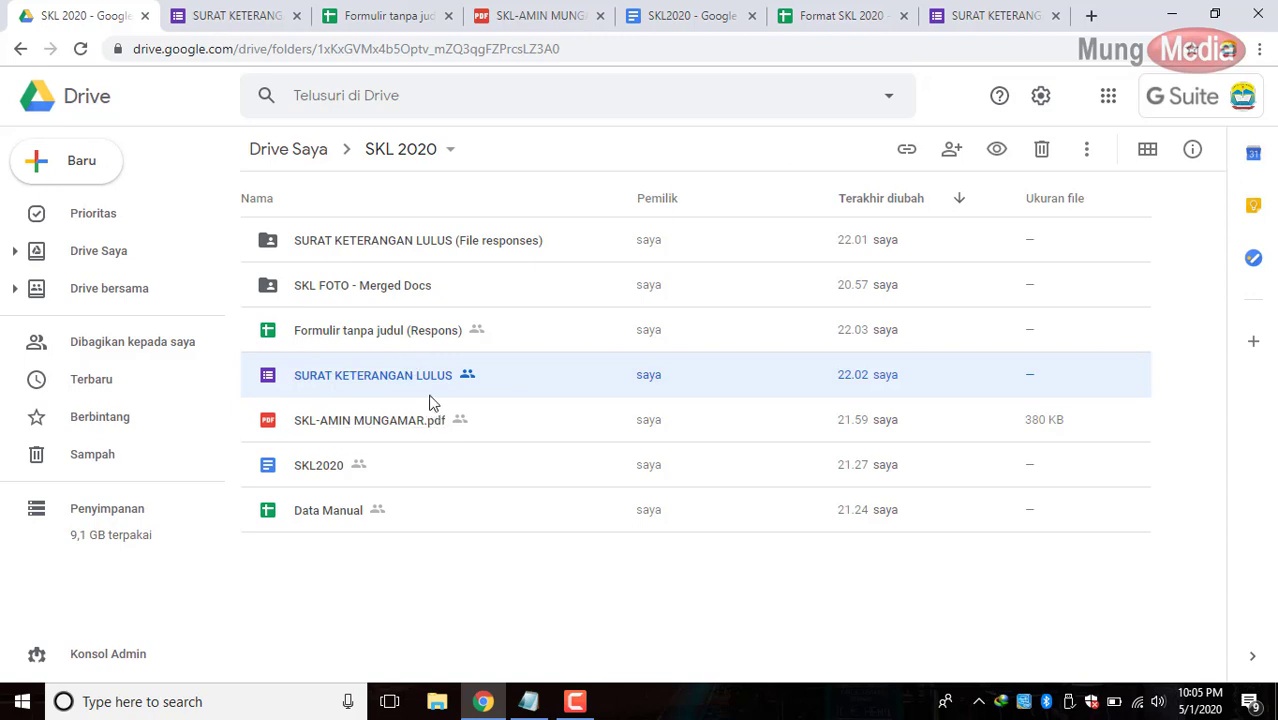
click(345, 463)
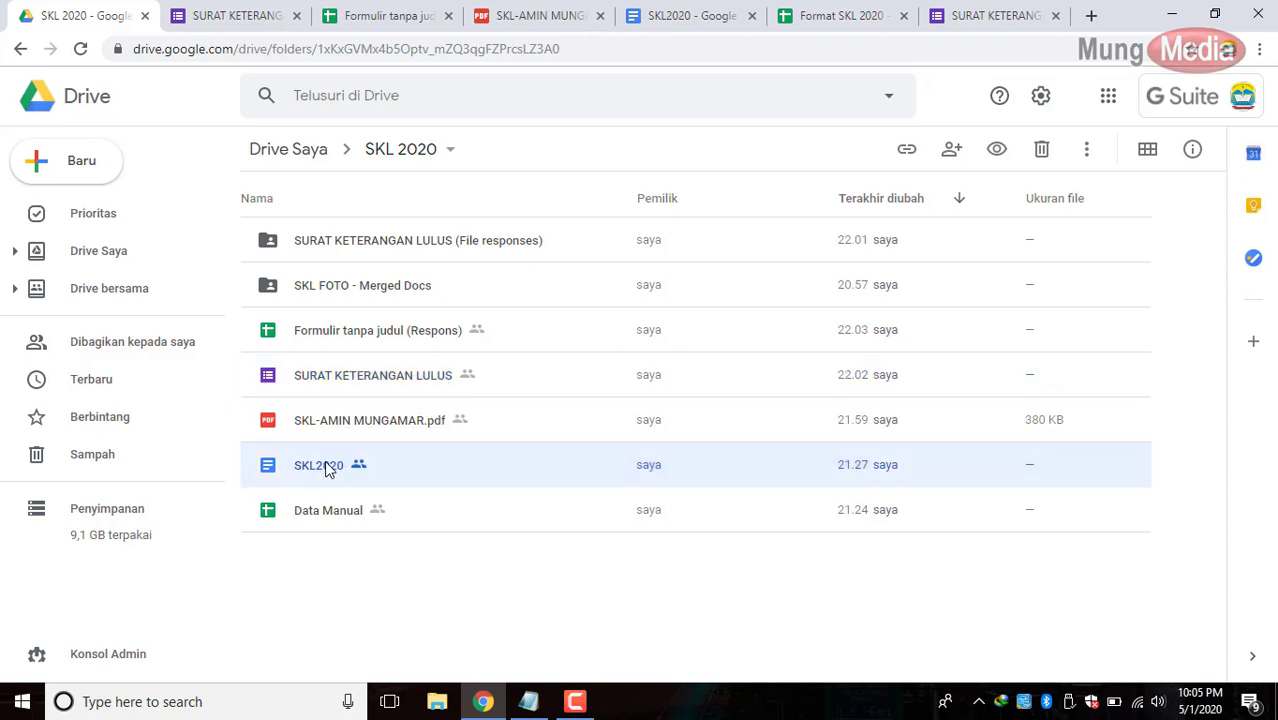
double_click(386, 462)
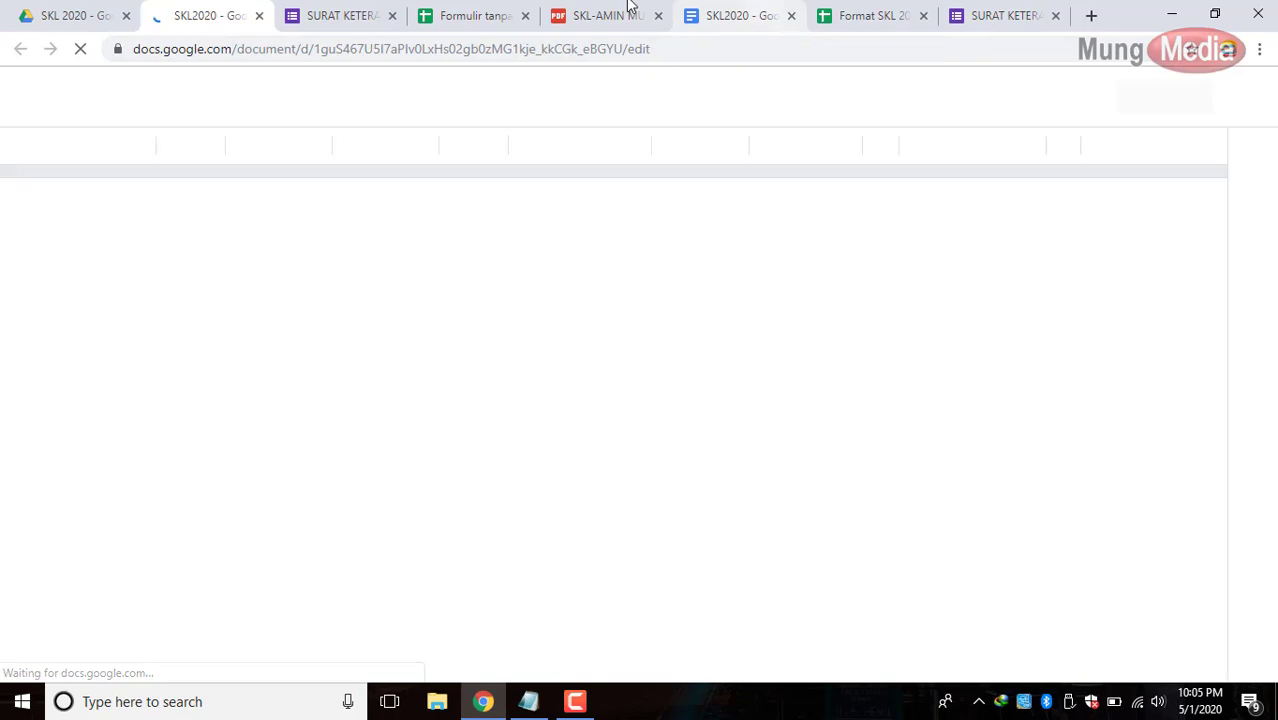
Add an empty line below the Rata-rata grades table in the SKL2020 document.
click(791, 15)
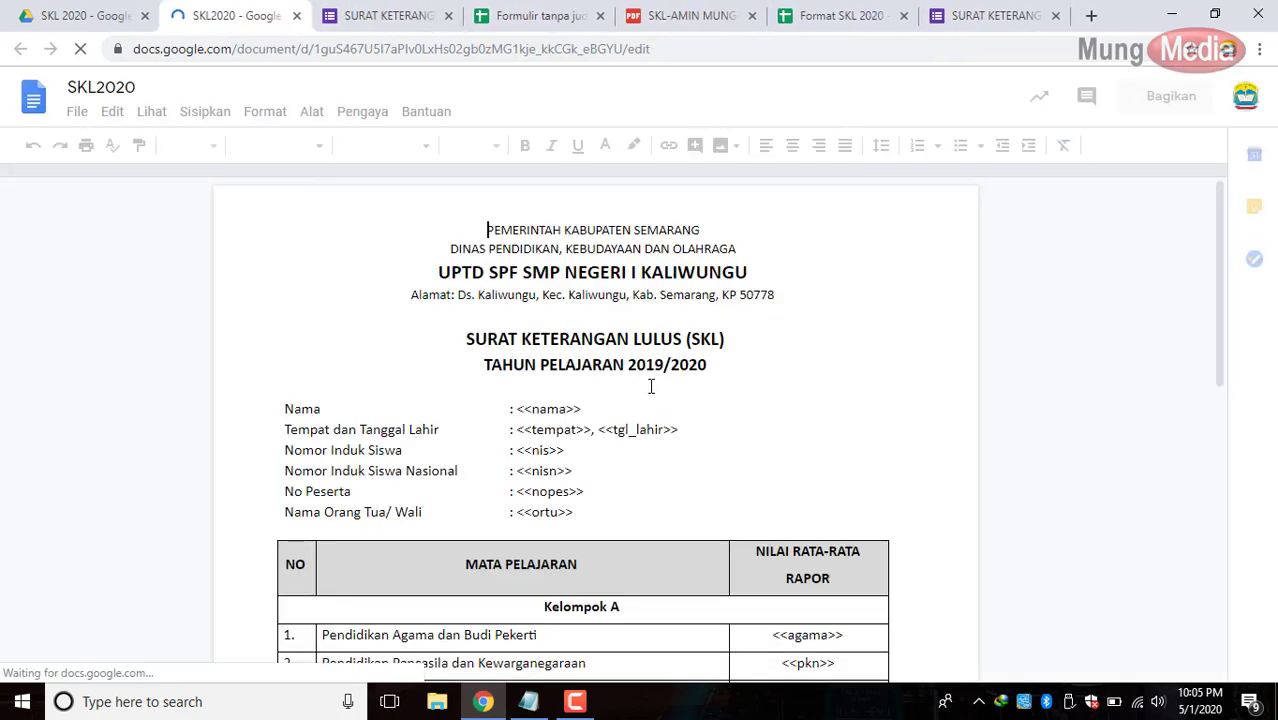
scroll(652, 388, down, 1)
scroll(652, 395, down, 3)
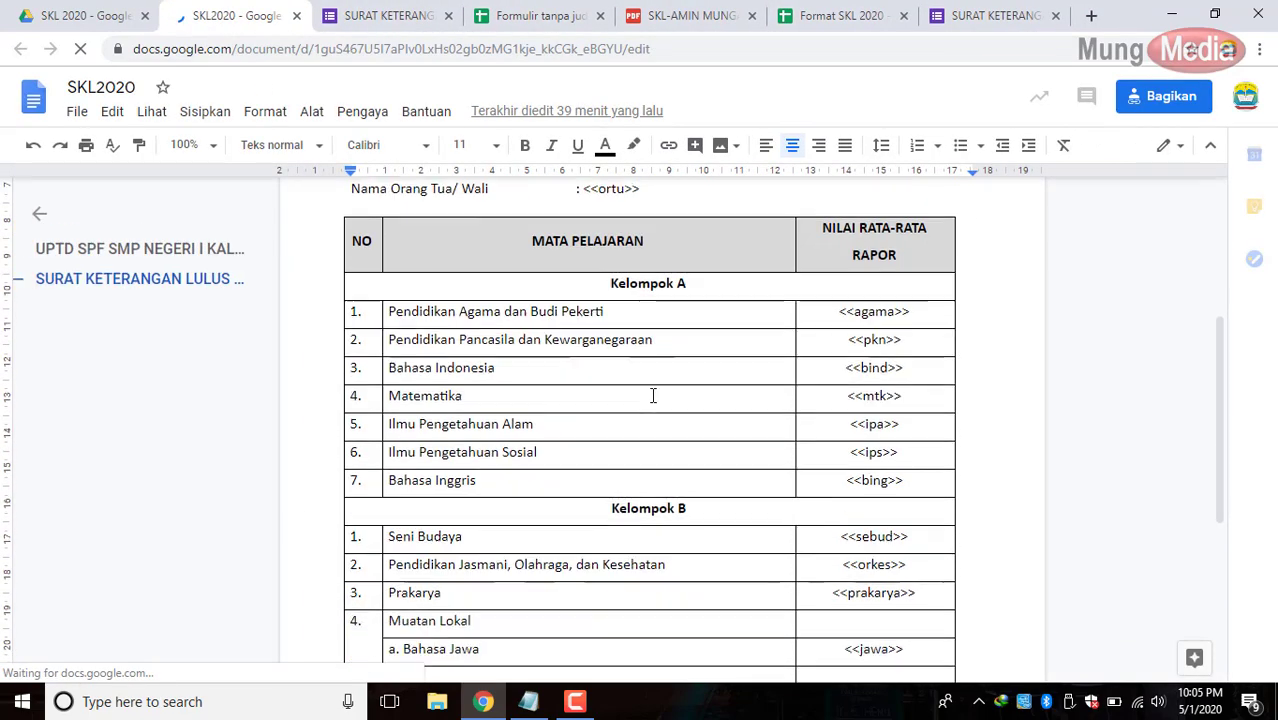
scroll(652, 395, up, 4)
scroll(652, 395, up, 1)
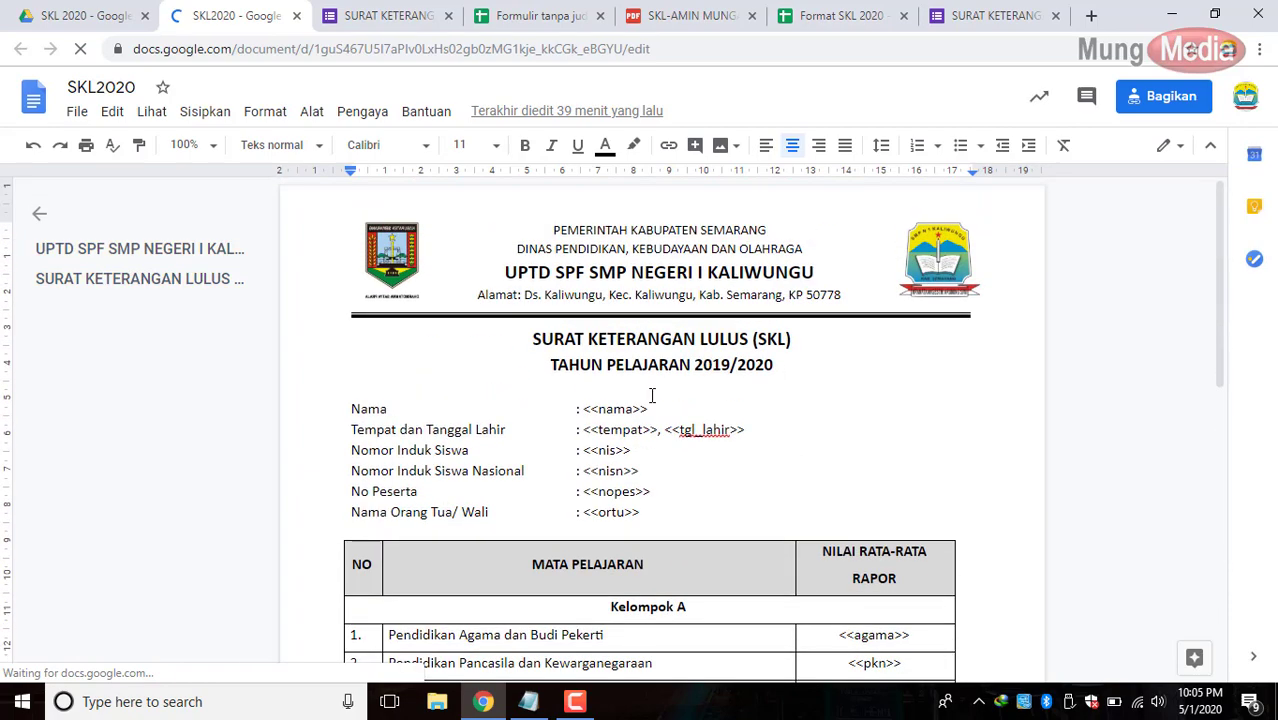
scroll(652, 395, down, 5)
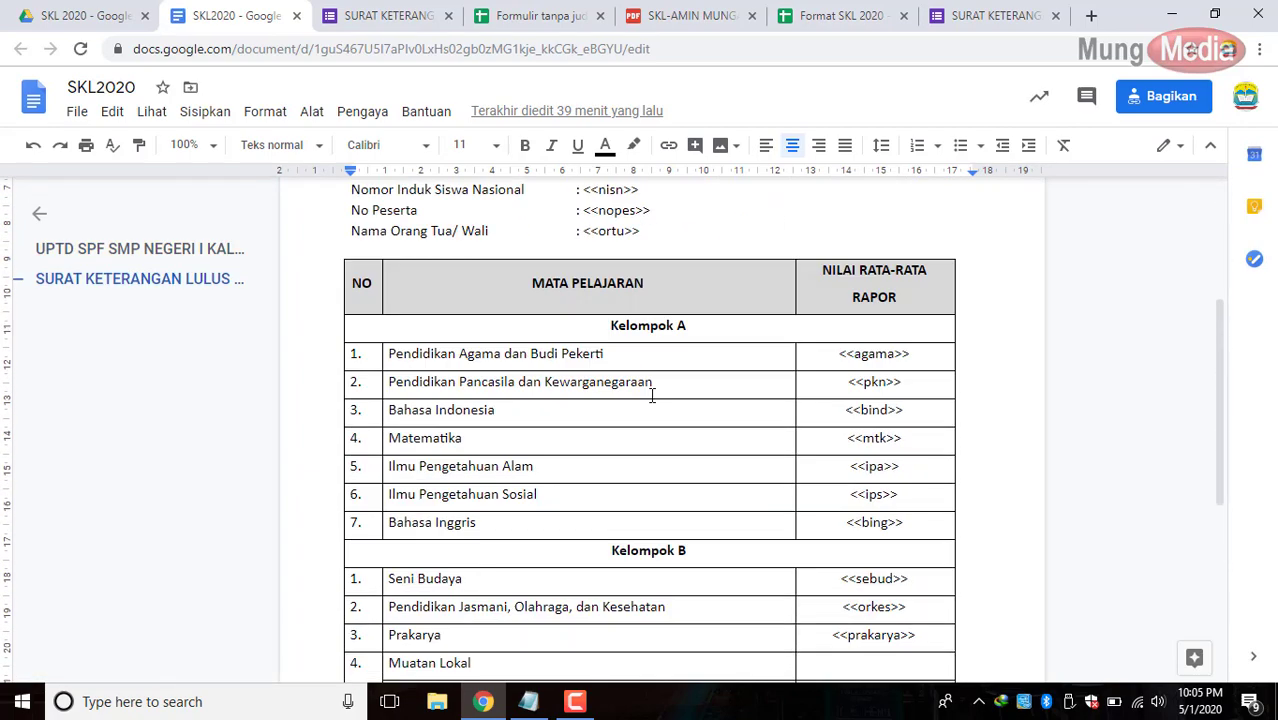
scroll(651, 399, up, 5)
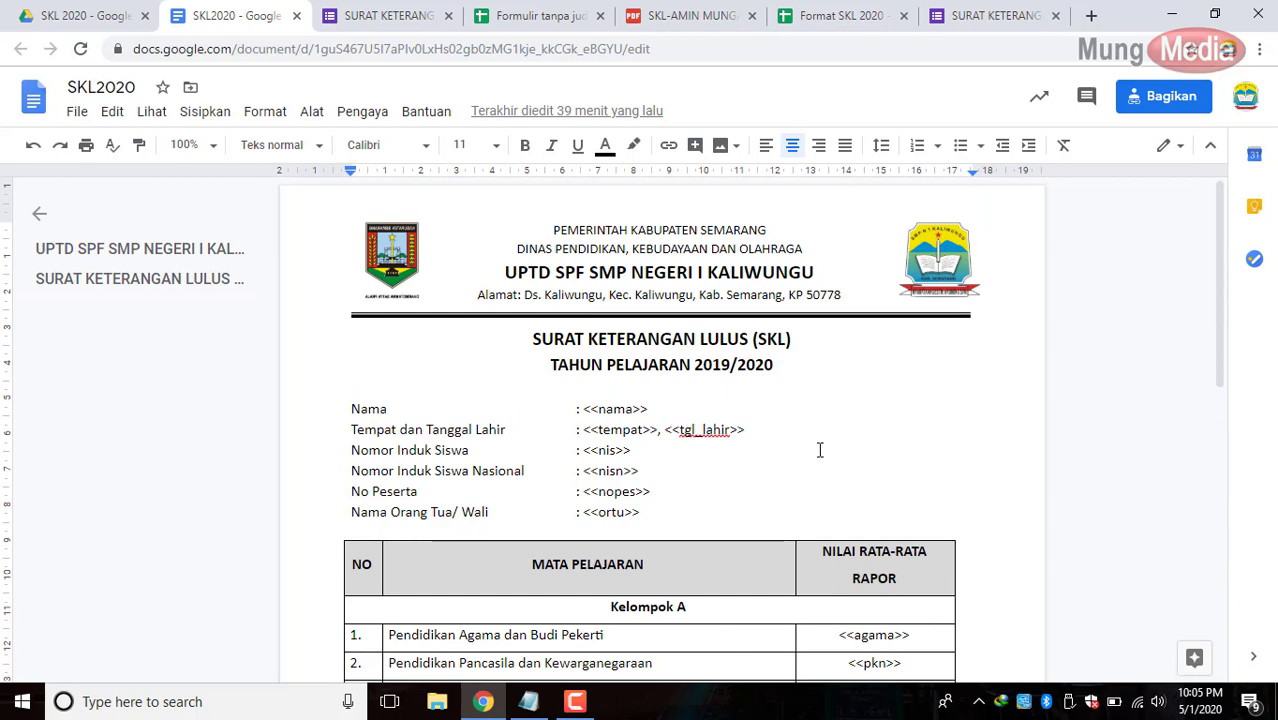
scroll(819, 450, down, 10)
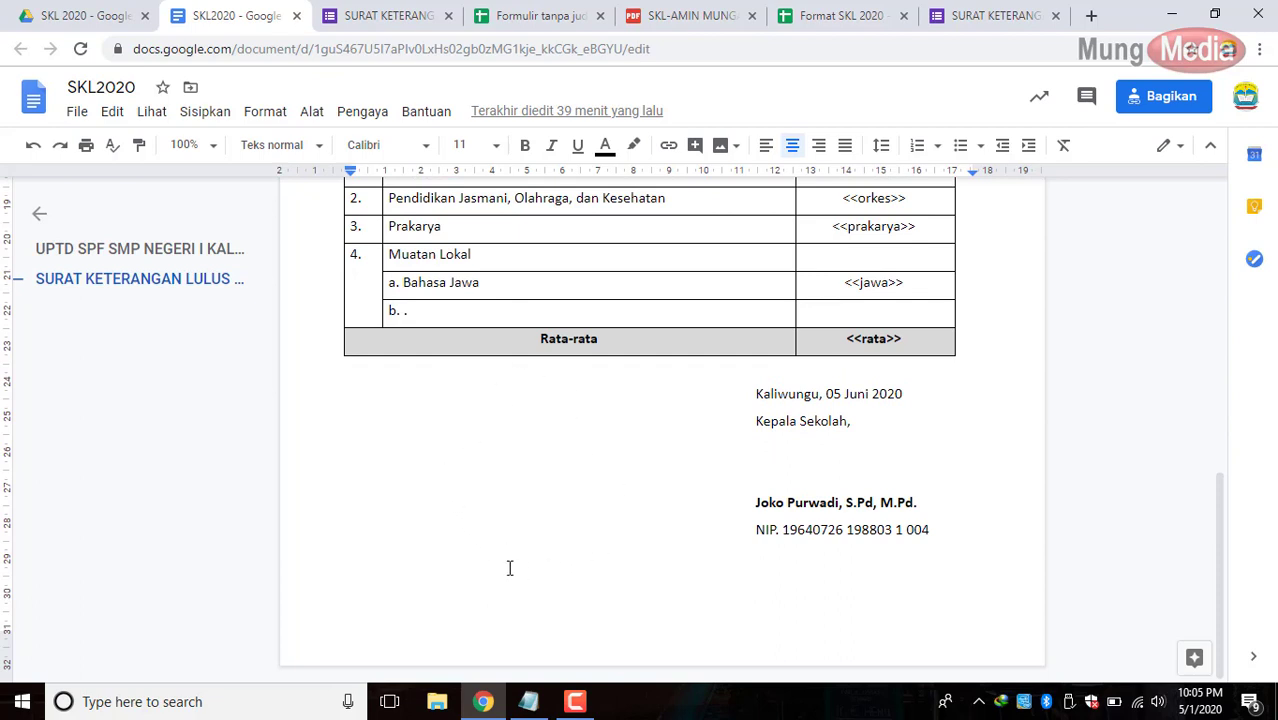
click(778, 383)
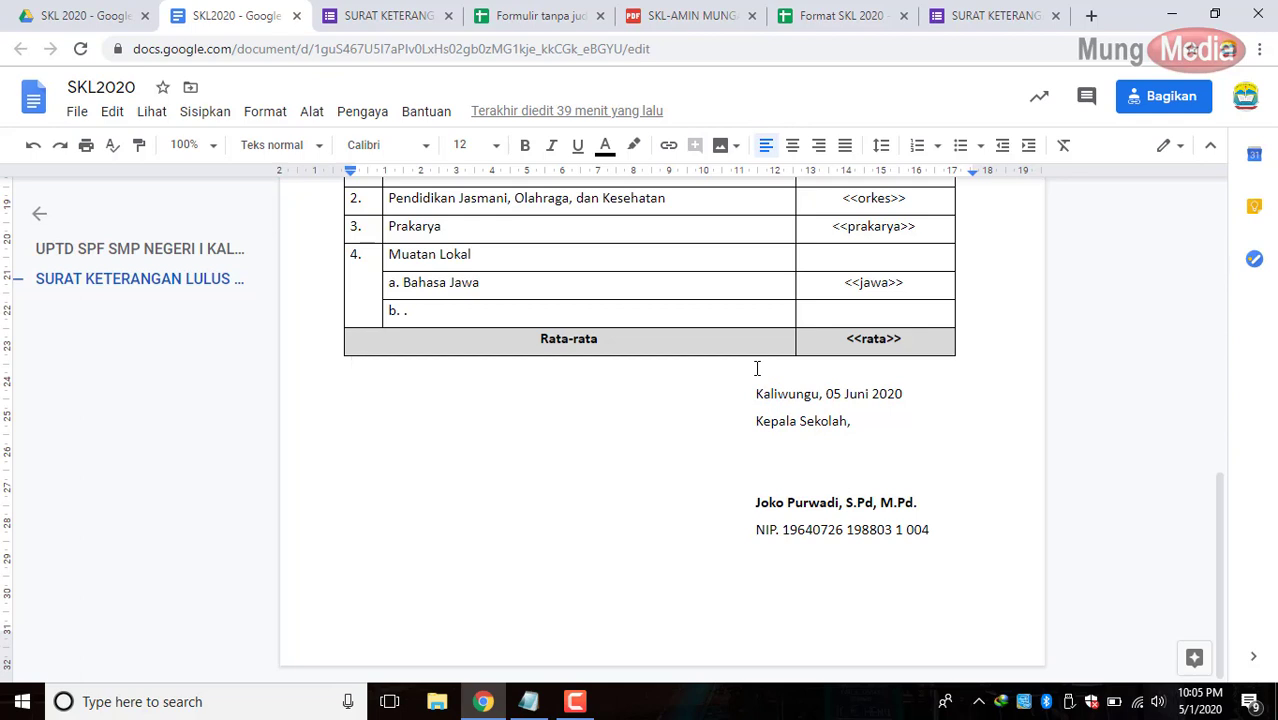
key(Return)
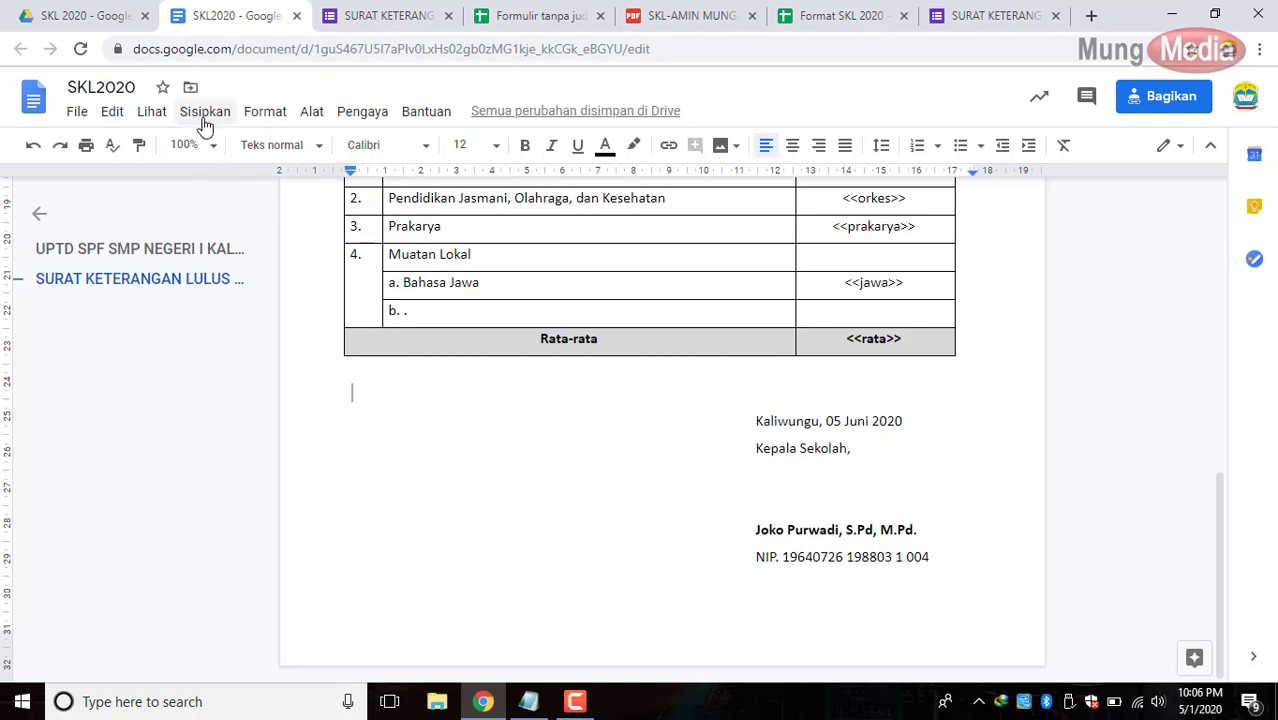
Insert a one-row, two-column table below the grades table.
click(204, 118)
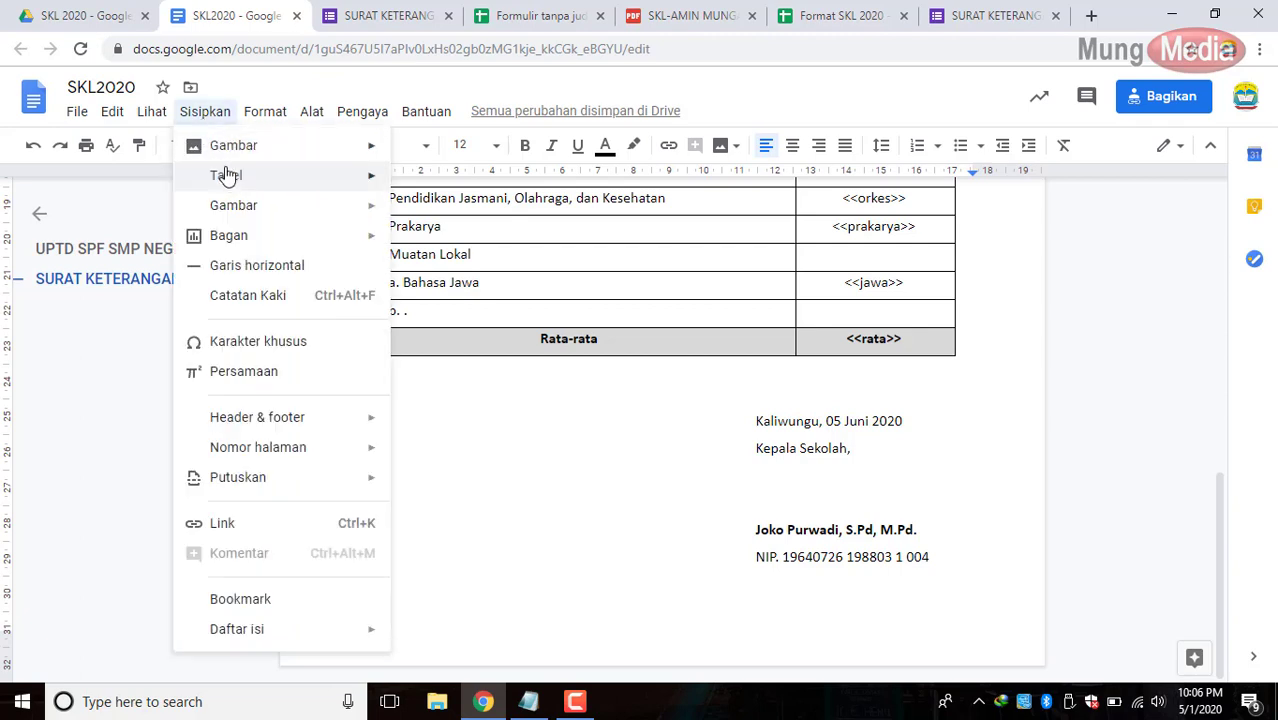
mouse_move(228, 177)
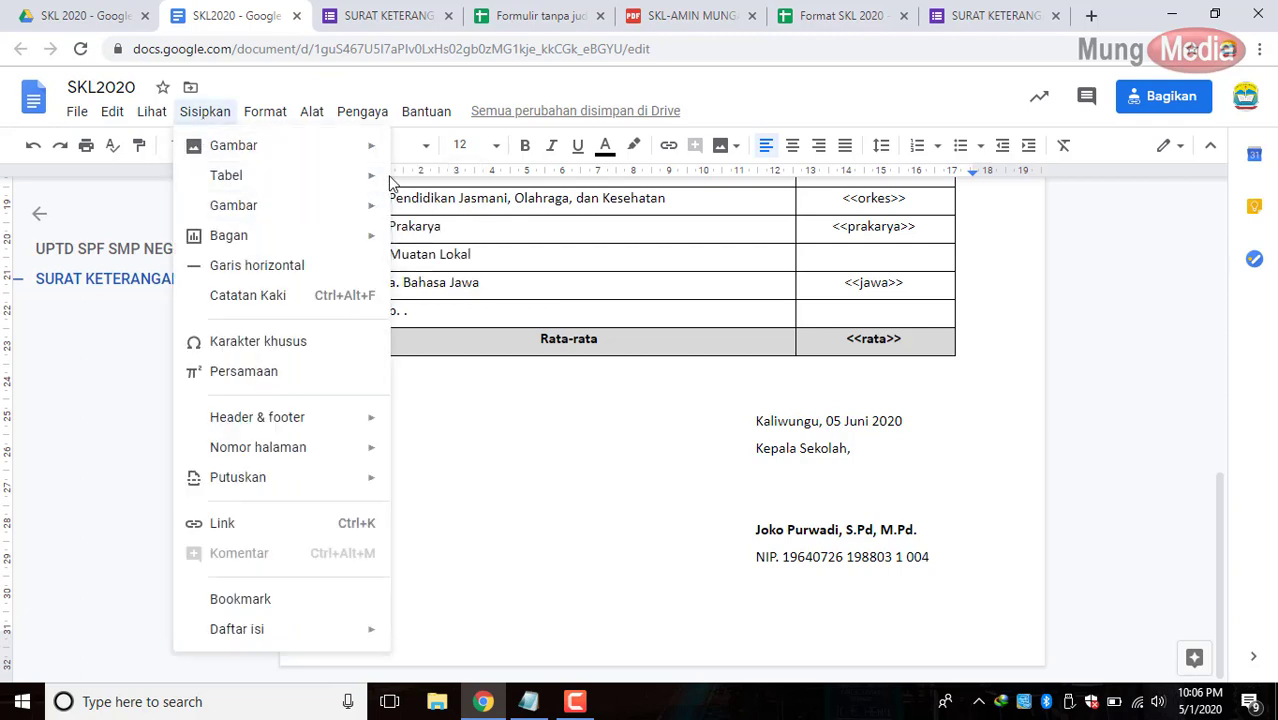
click(420, 185)
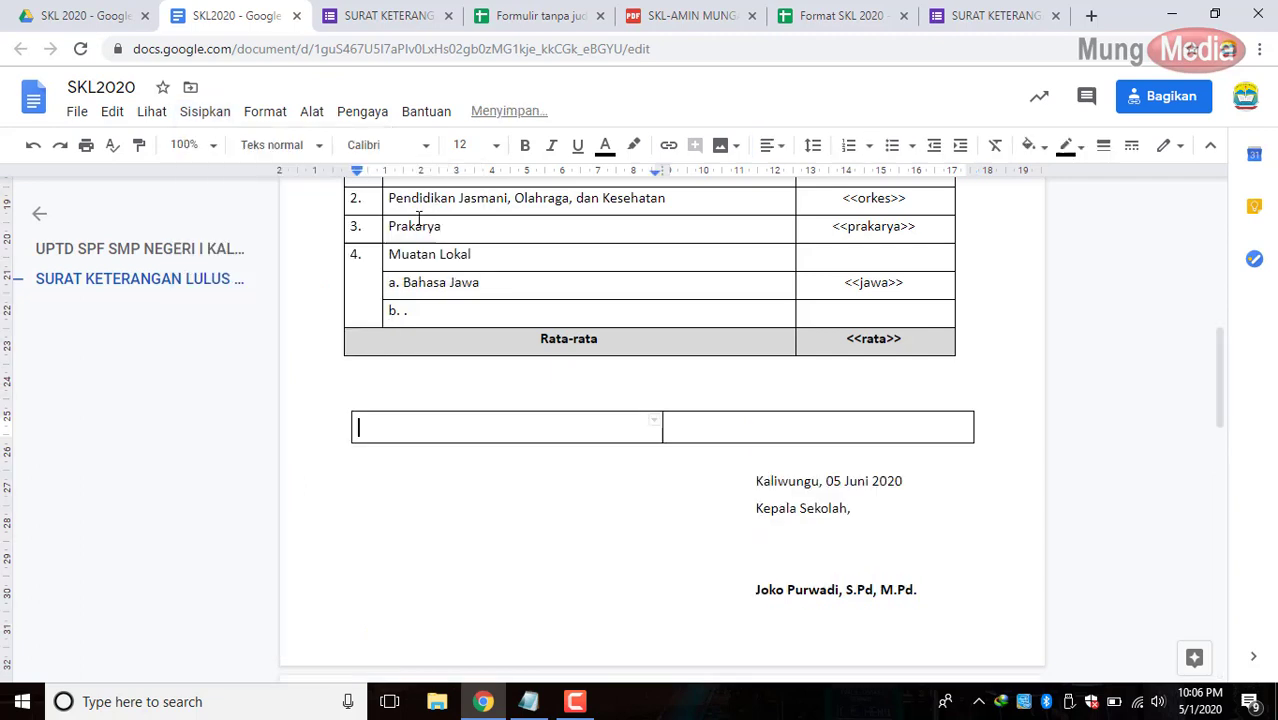
click(736, 392)
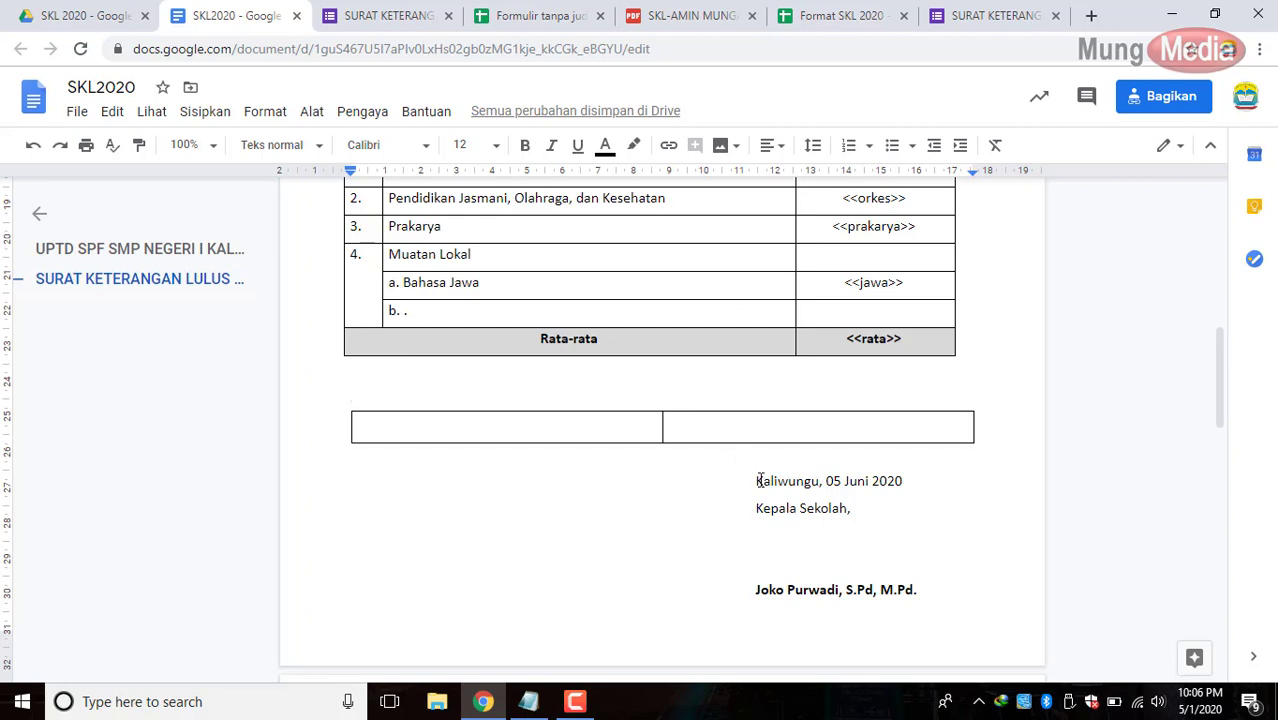
Set the signature block's left indent to 0.25 cm and move it into the table's right cell.
mouse_move(757, 481)
mouse_down()
mouse_move(927, 571)
mouse_move(919, 680)
mouse_move(907, 590)
mouse_move(931, 611)
mouse_up()
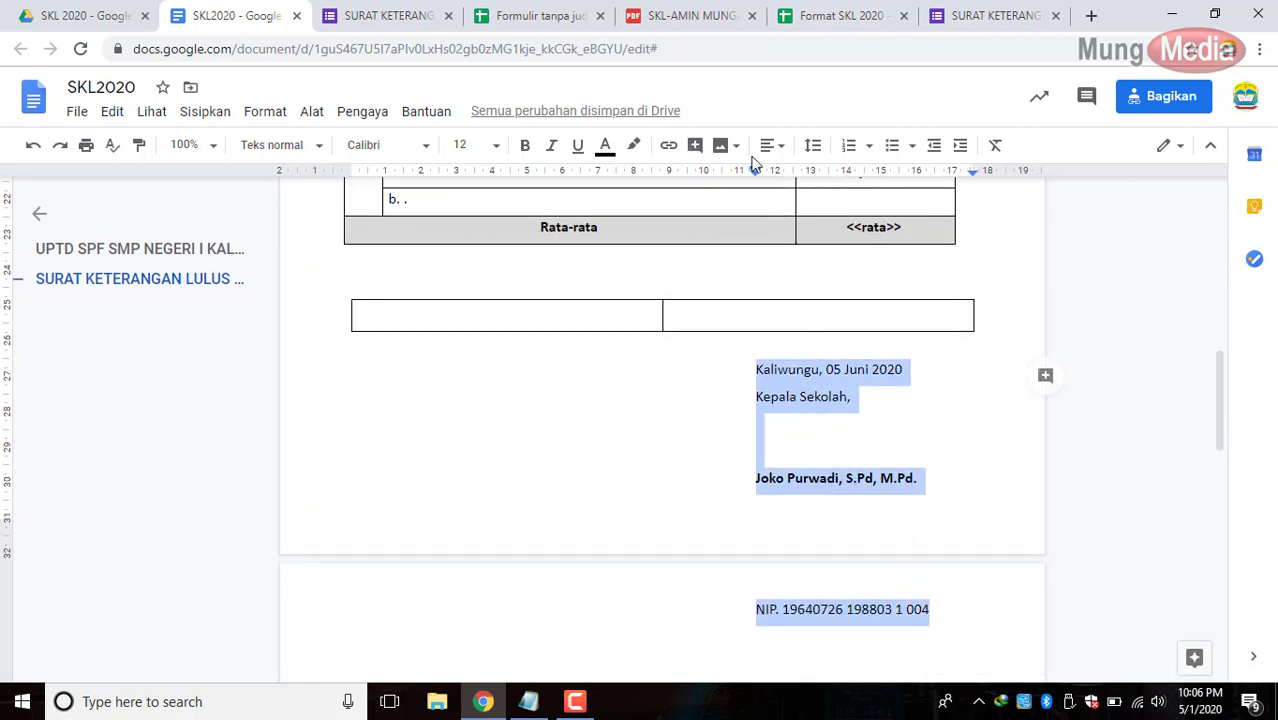
mouse_move(756, 170)
mouse_down()
mouse_move(358, 170)
mouse_move(348, 184)
mouse_move(372, 198)
mouse_up()
mouse_move(433, 378)
mouse_down()
mouse_move(676, 314)
mouse_move(699, 365)
mouse_move(786, 452)
mouse_up()
click(852, 403)
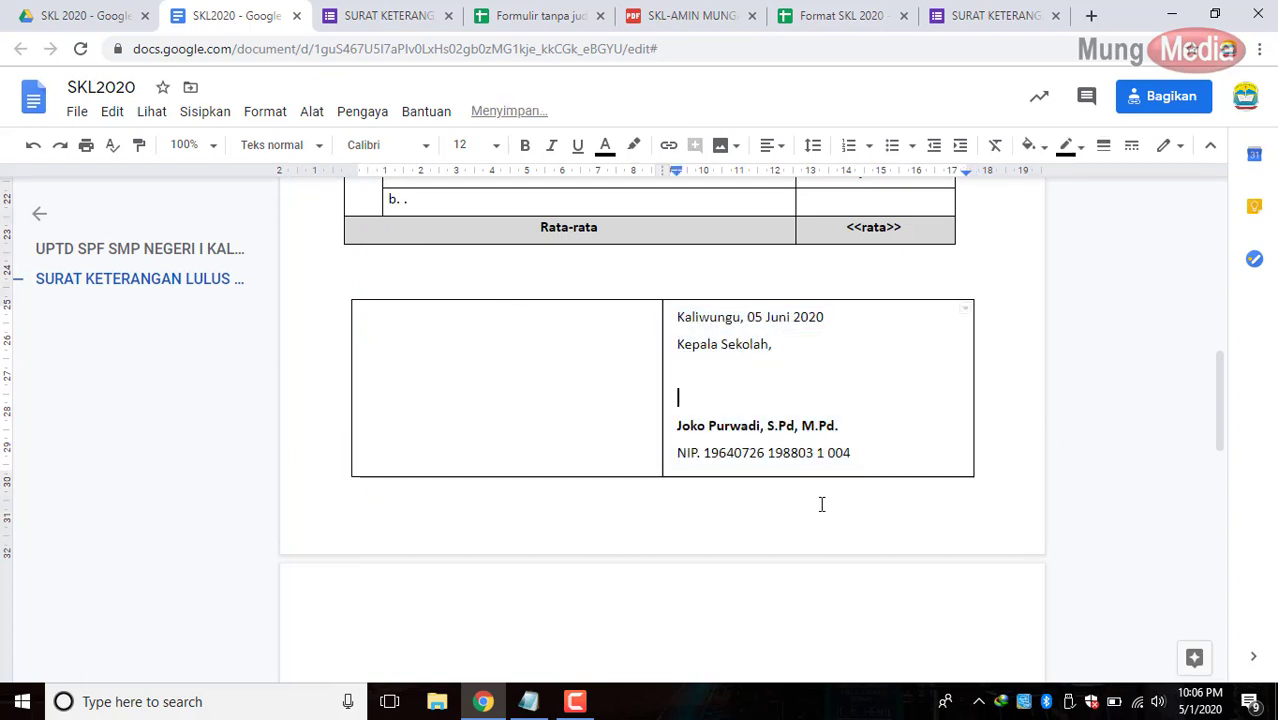
click(745, 275)
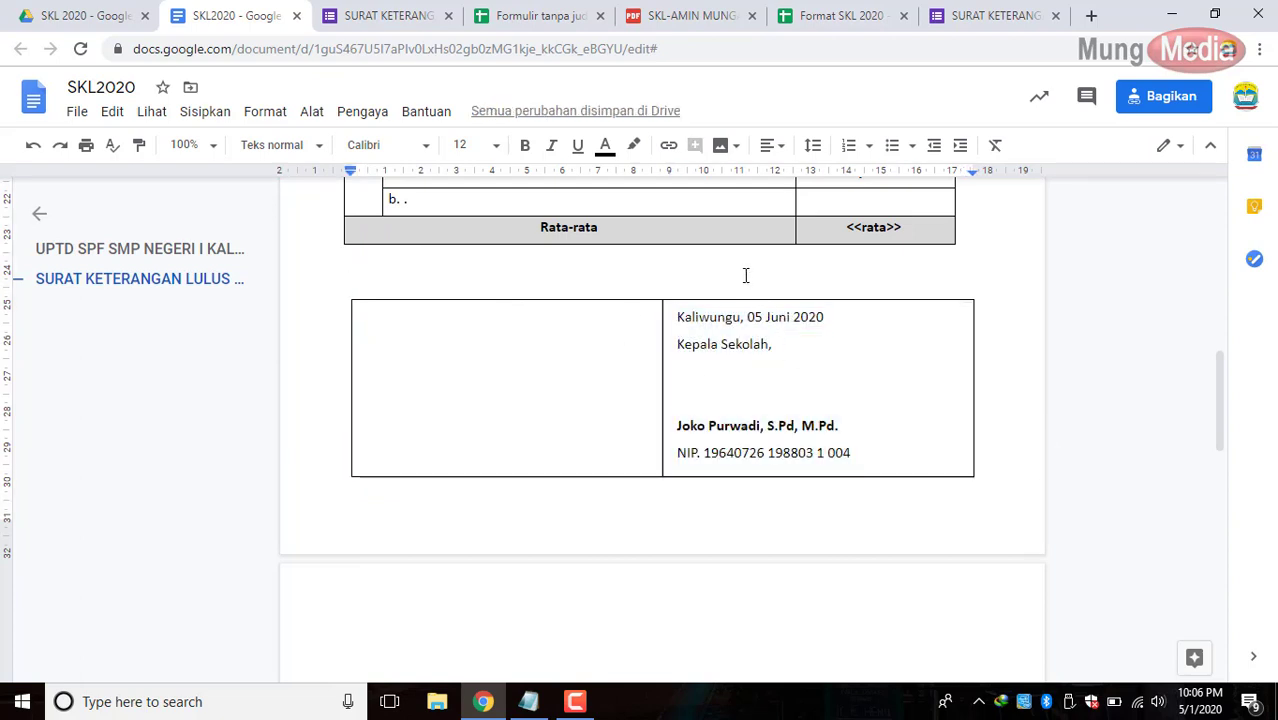
Type <<foto in the left cell and set its vertical alignment to Tengah.
click(531, 349)
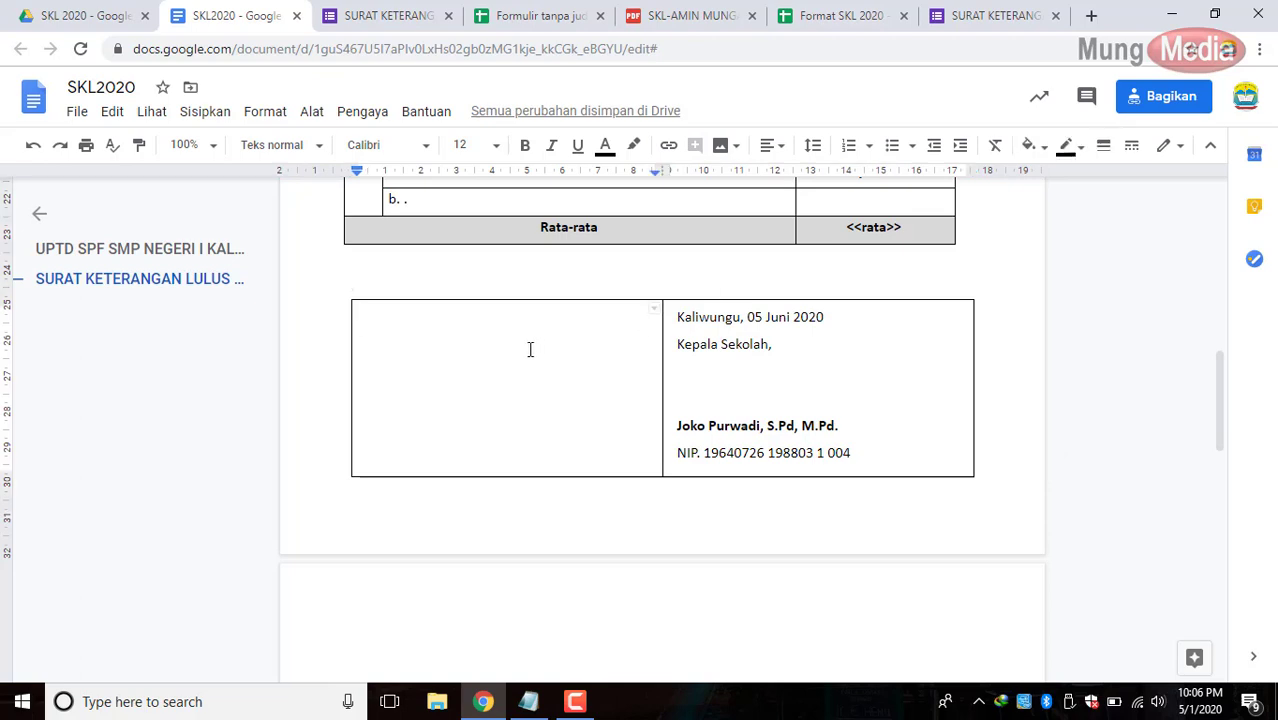
text(<<)
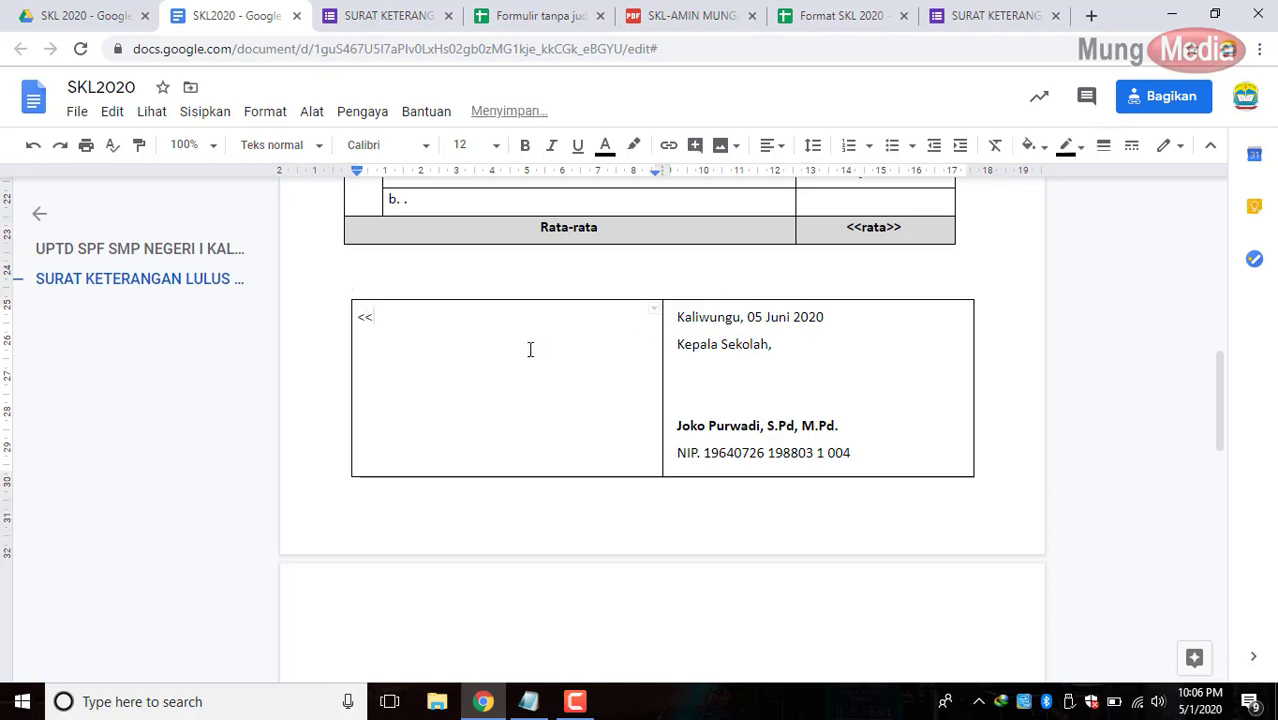
text(foto>)
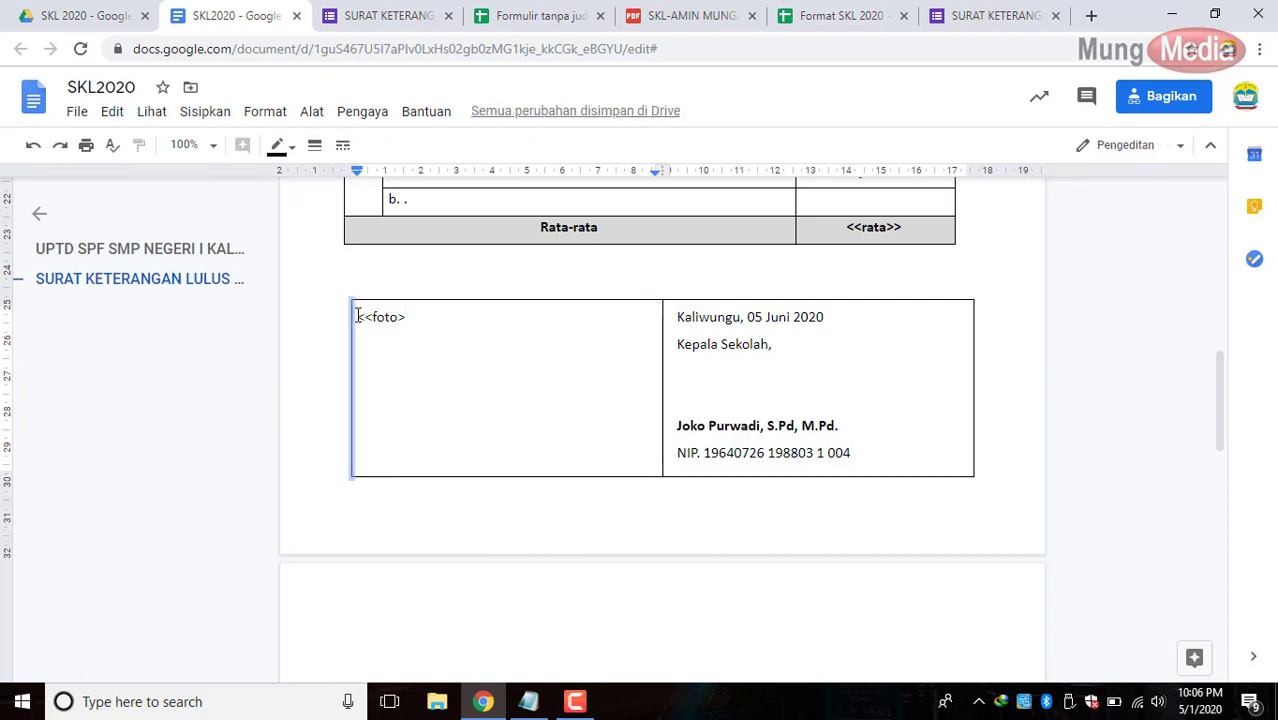
drag(358, 316, 425, 322)
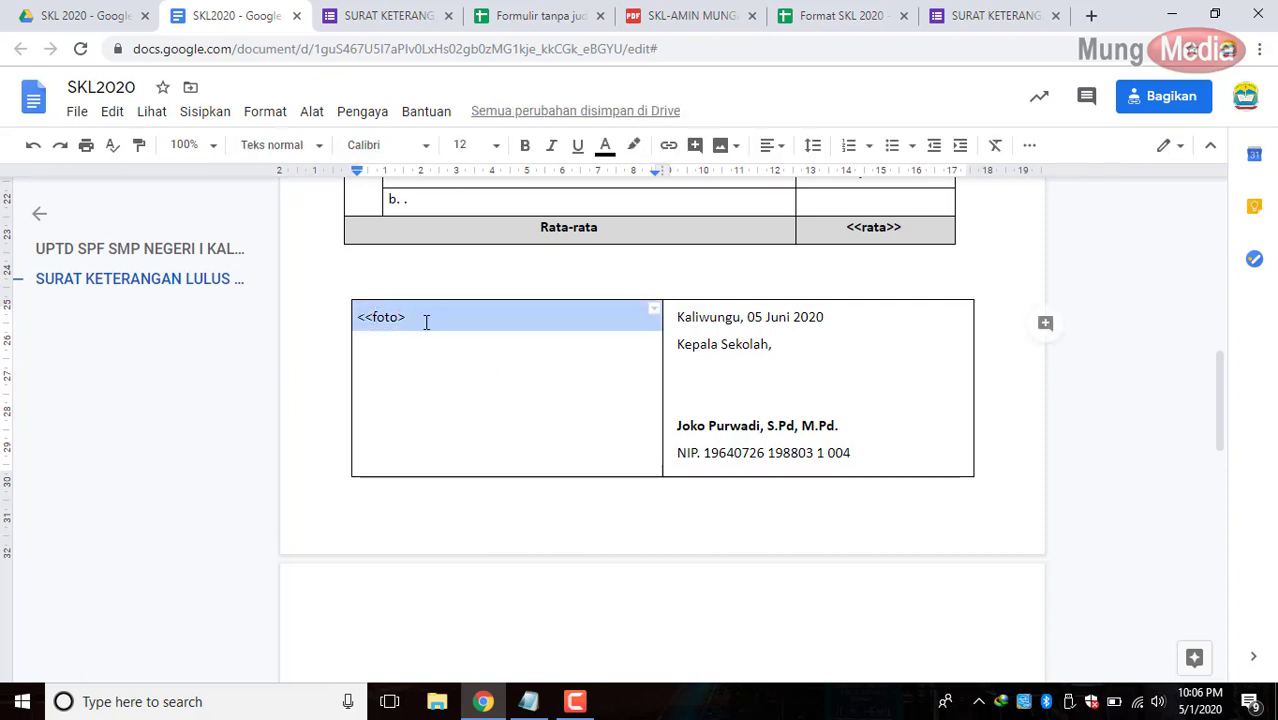
right_click(536, 319)
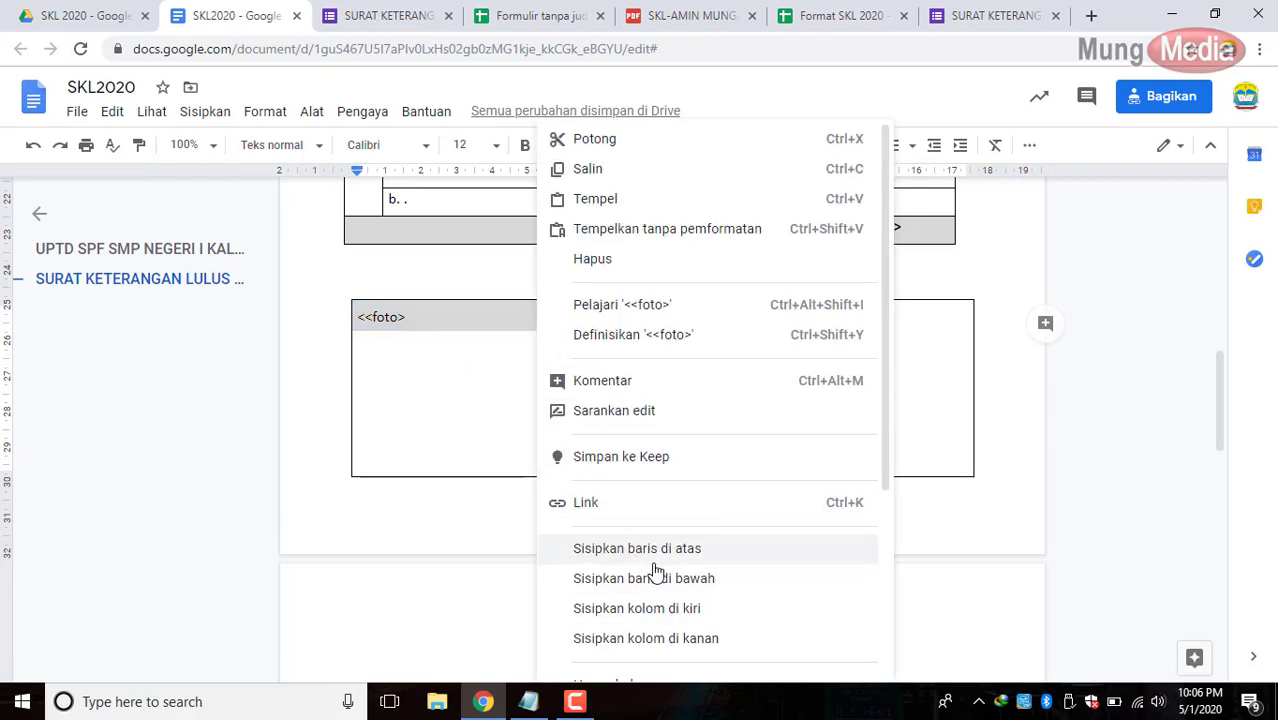
scroll(680, 600, down, 3)
click(693, 570)
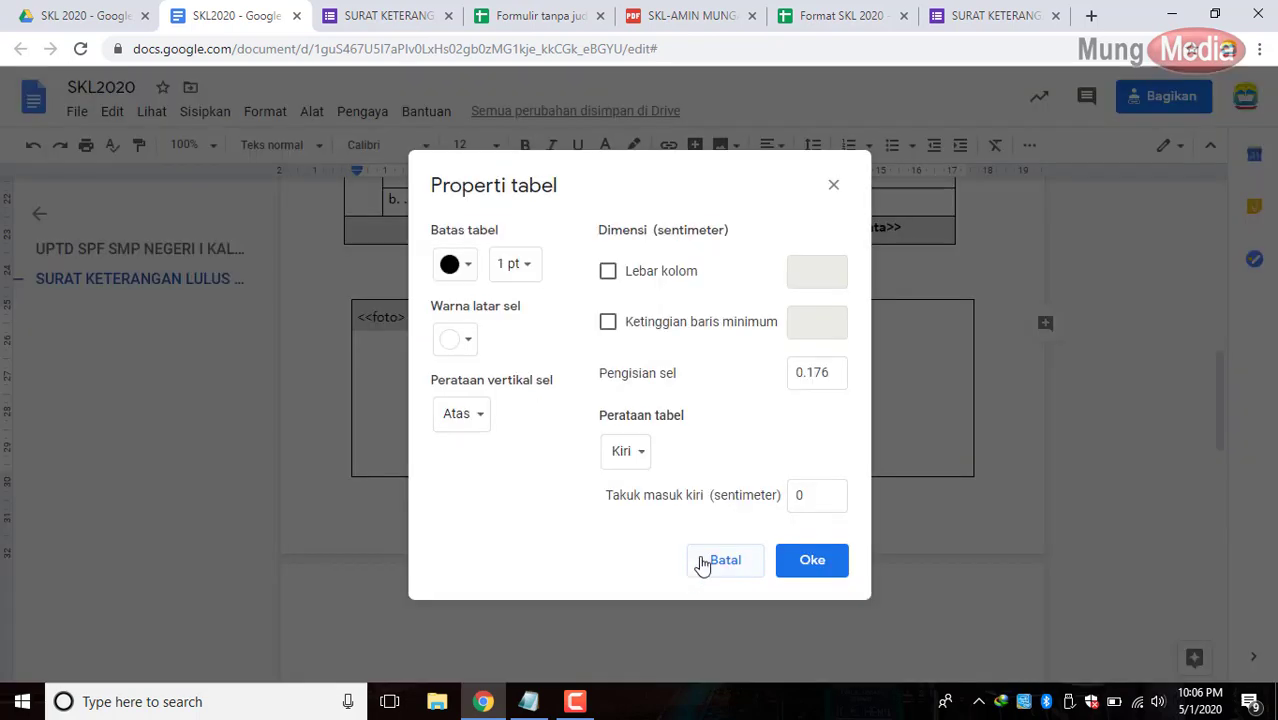
drag(693, 182, 907, 196)
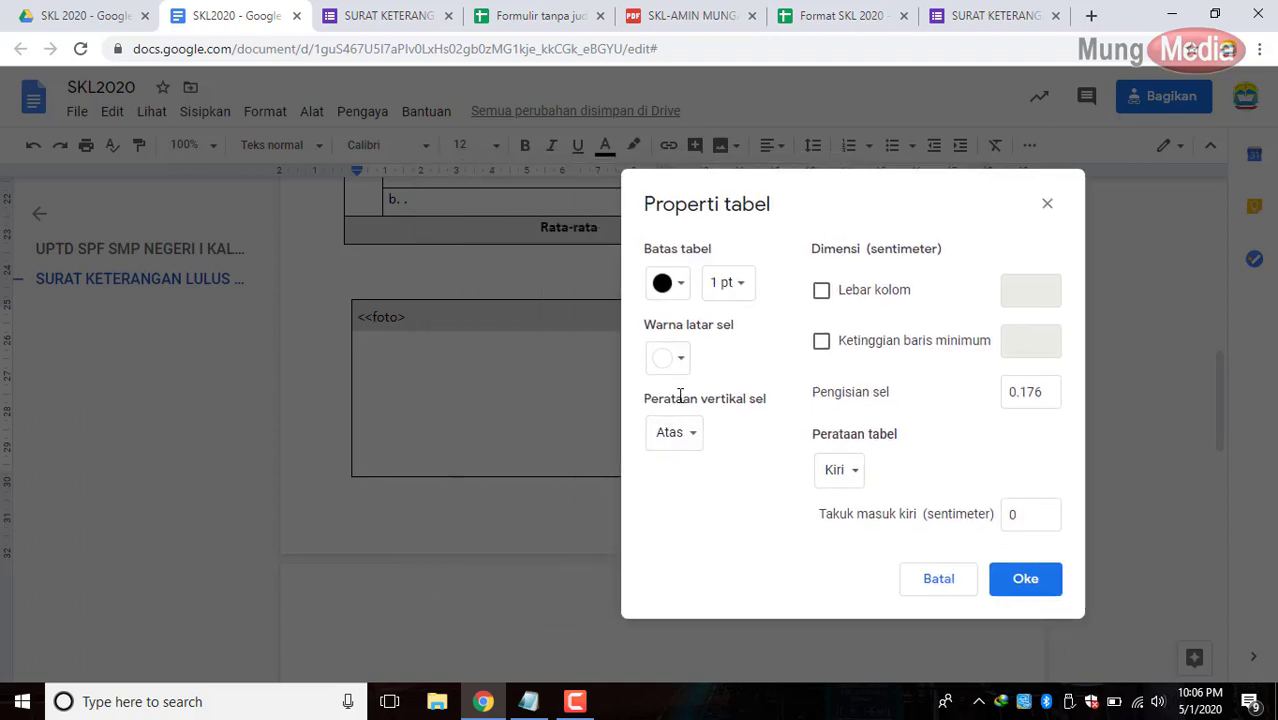
click(685, 433)
click(698, 462)
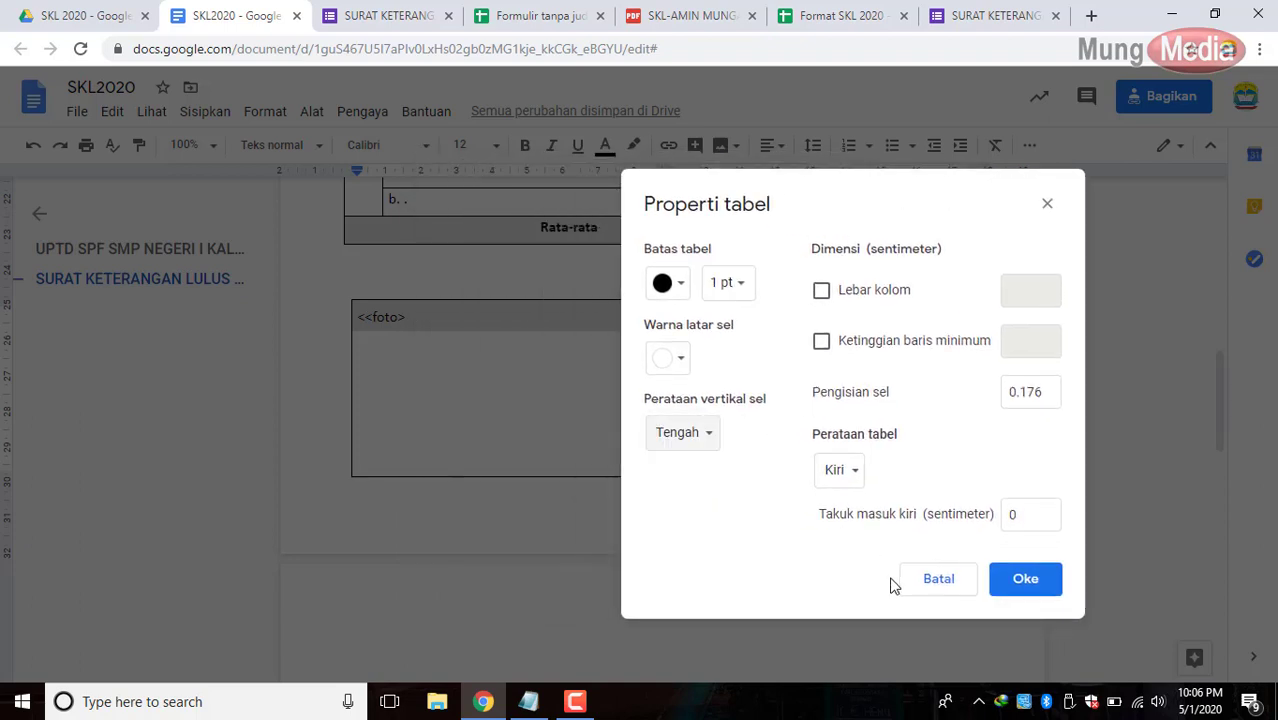
click(1025, 580)
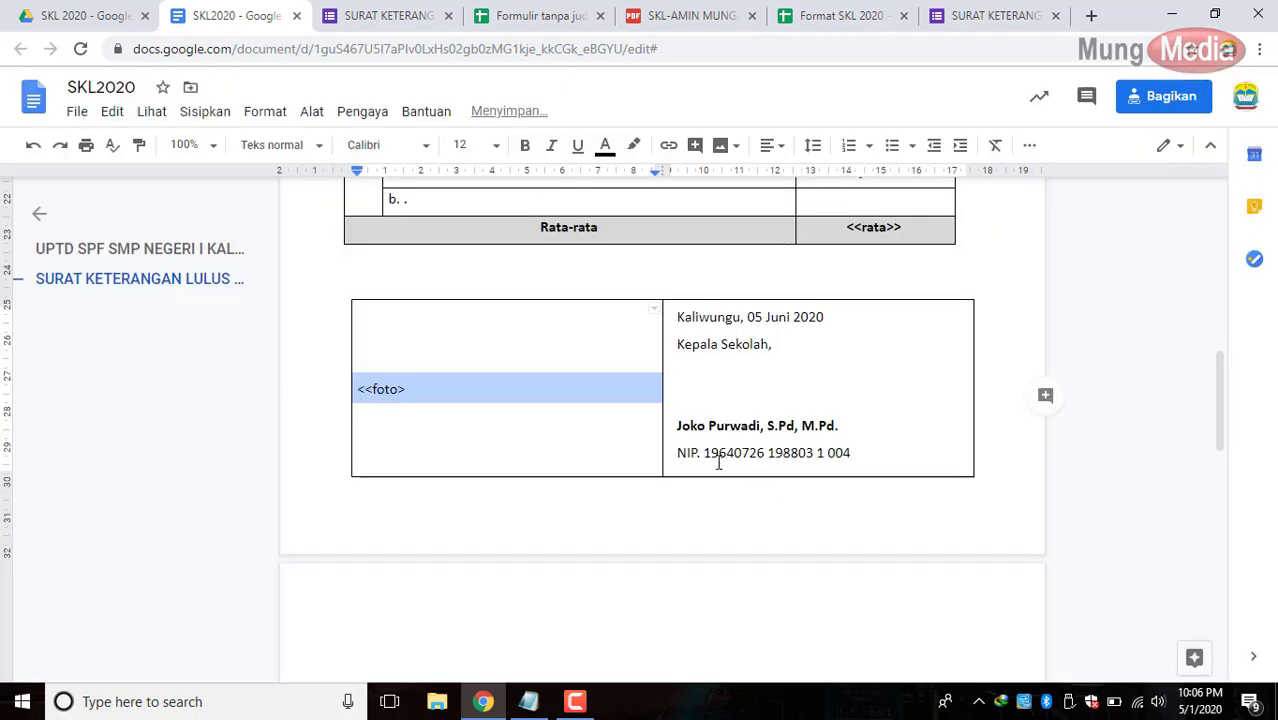
Centre the placeholder horizontally and complete it as <<foto>>.
click(780, 148)
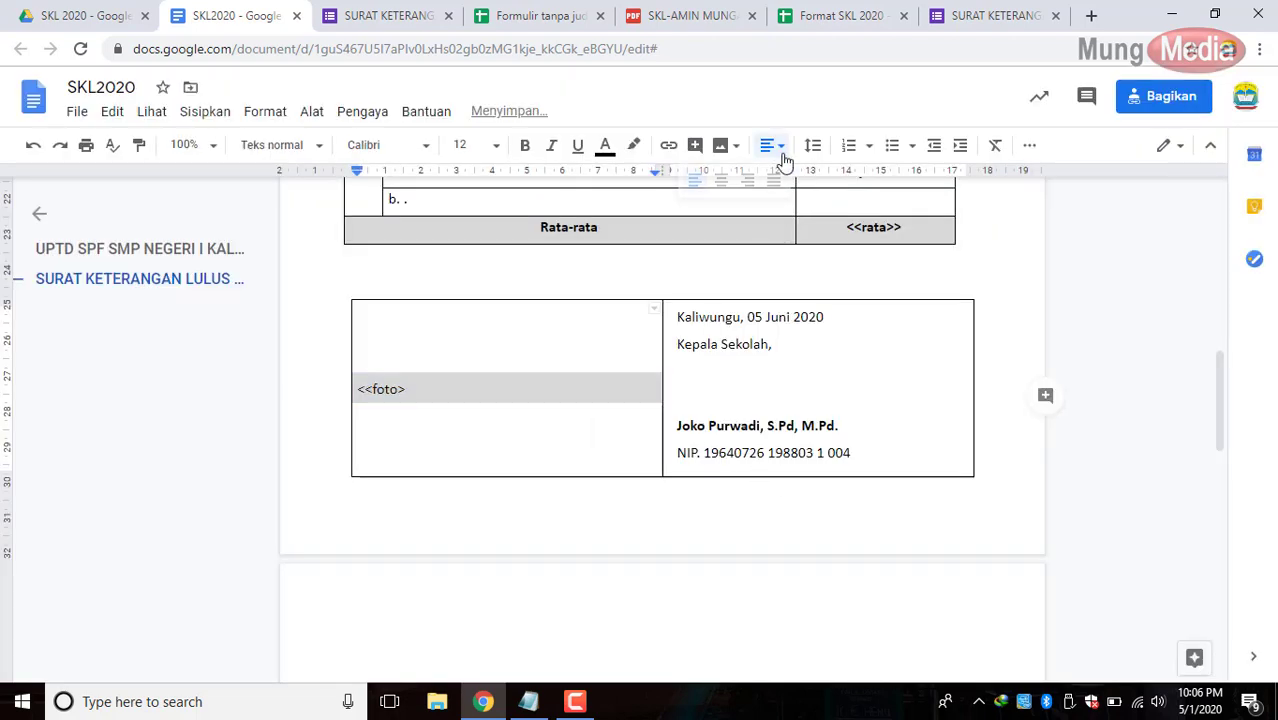
click(718, 182)
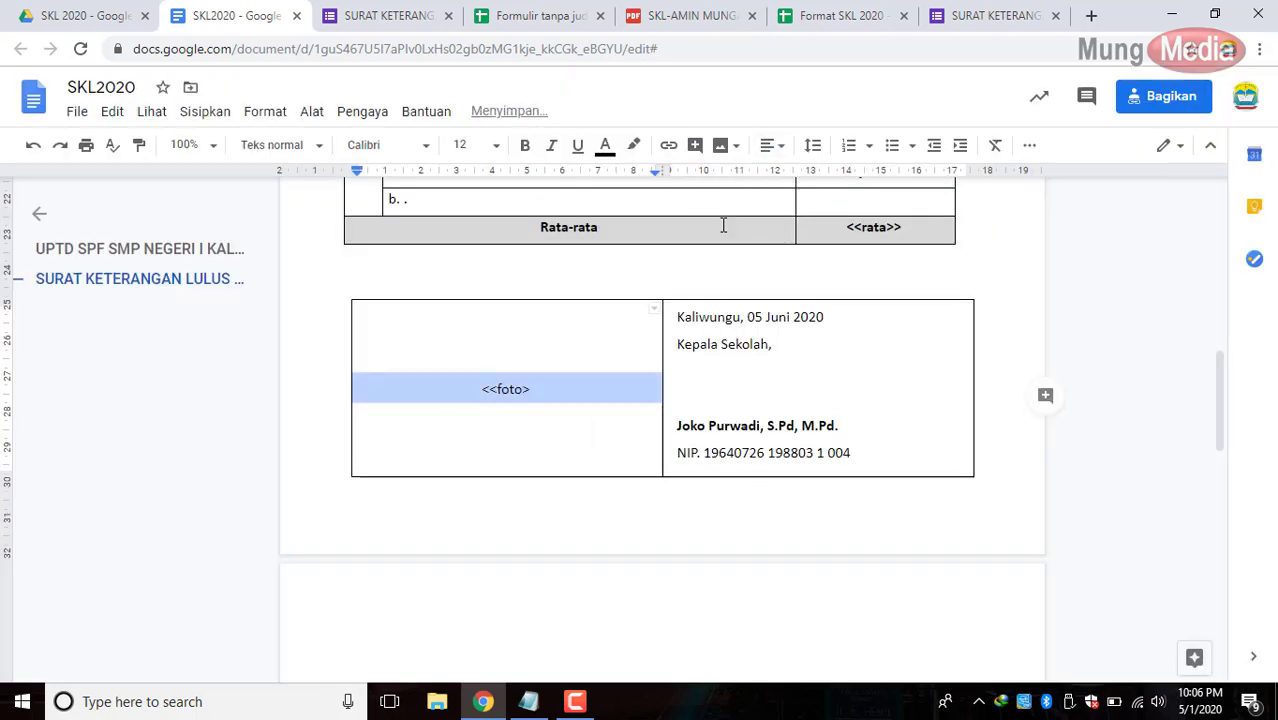
click(740, 509)
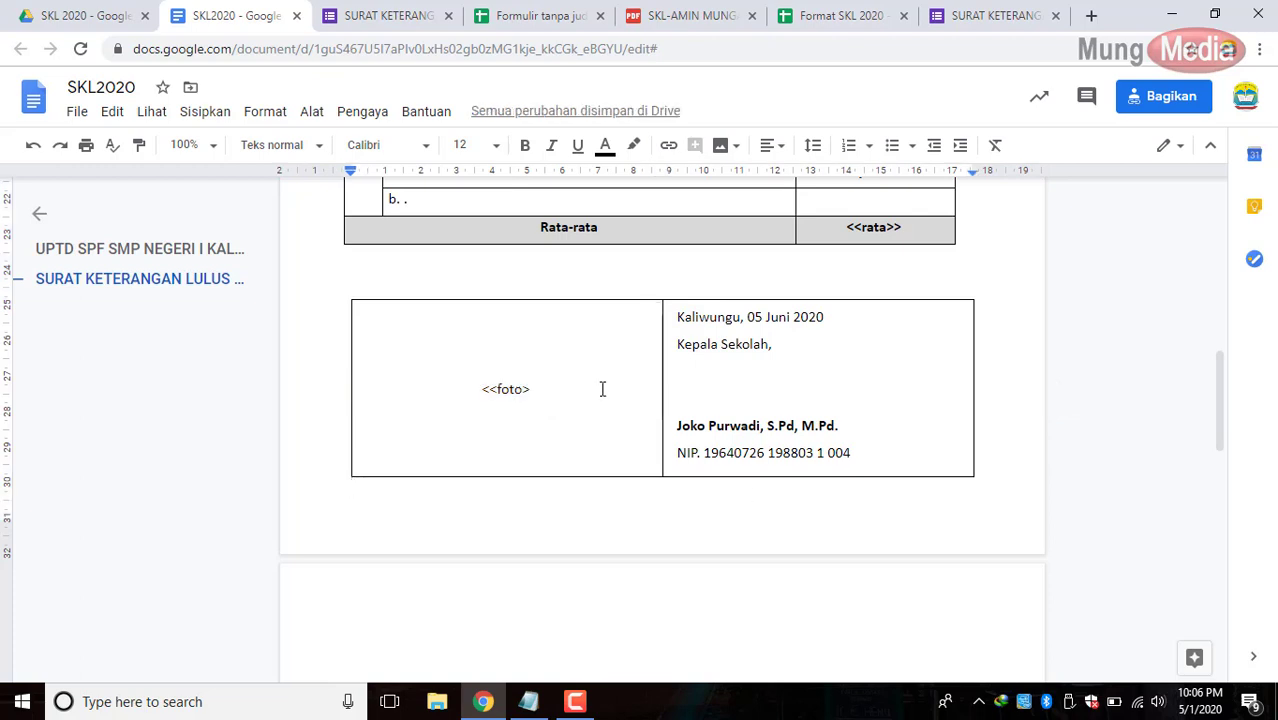
click(546, 390)
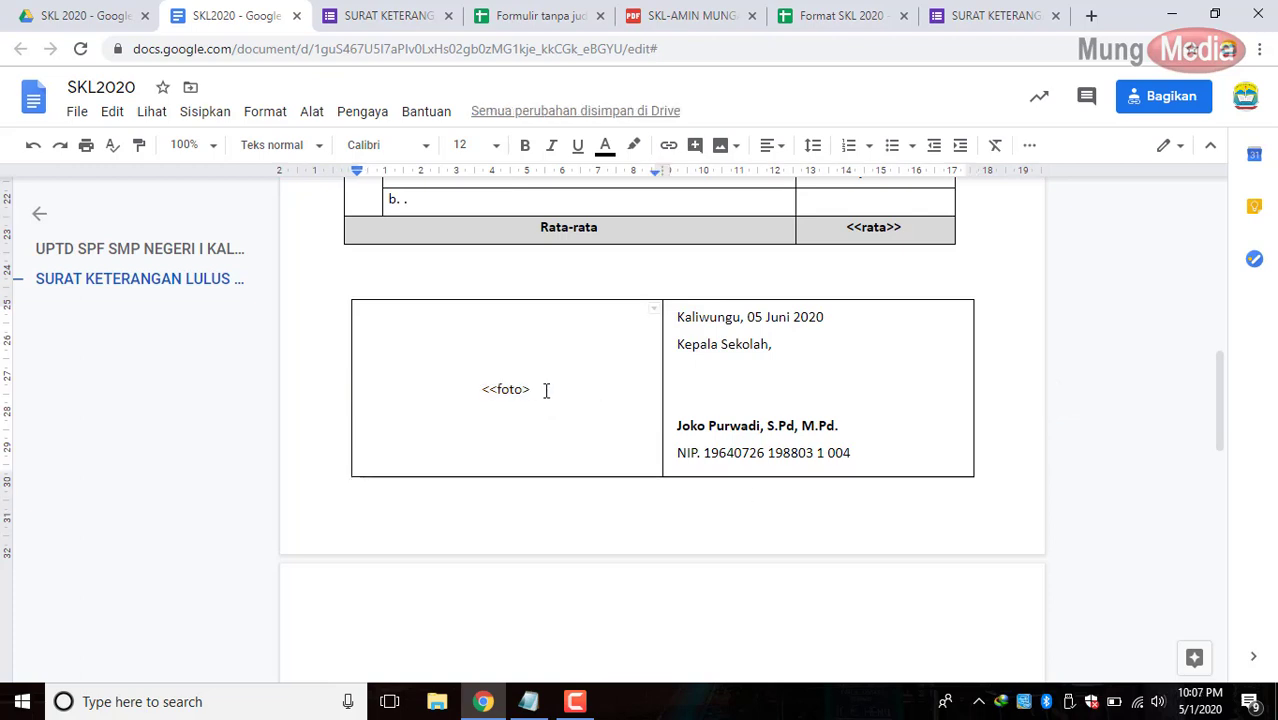
text(>)
Delete the empty lines below the table to remove the blank second page.
click(774, 505)
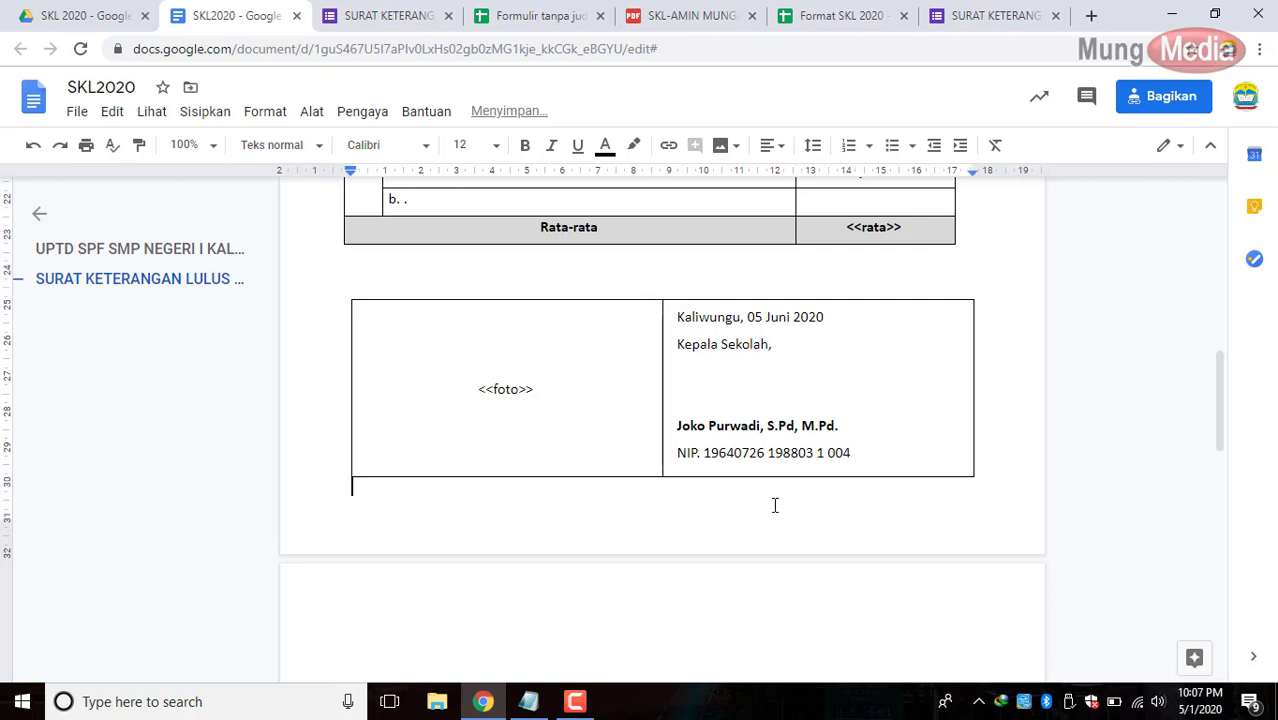
scroll(774, 510, down, 2)
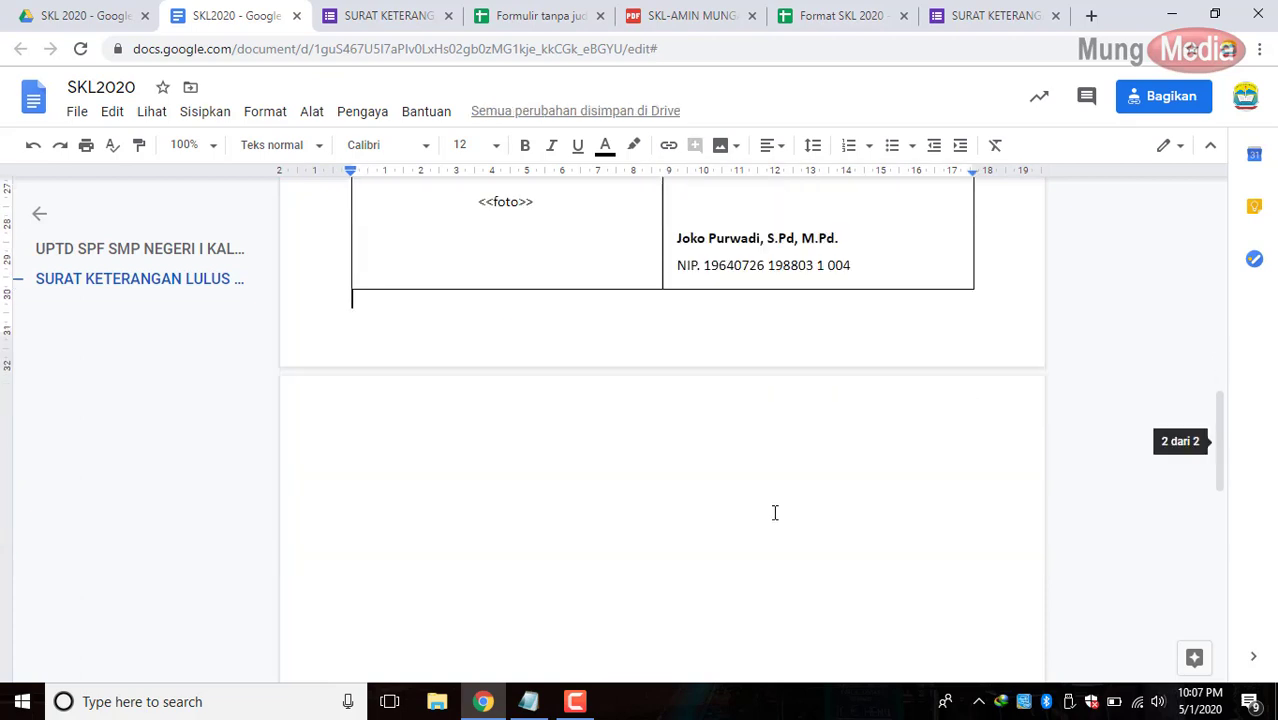
key(Delete)
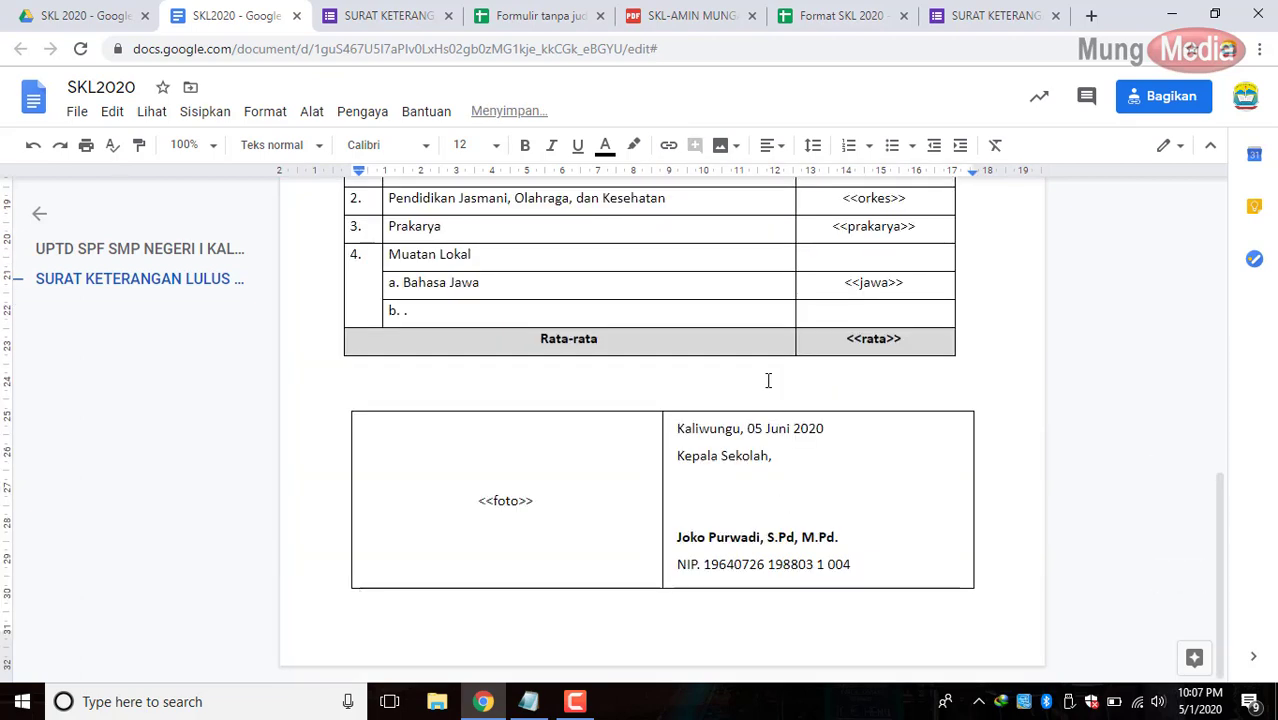
key(Delete)
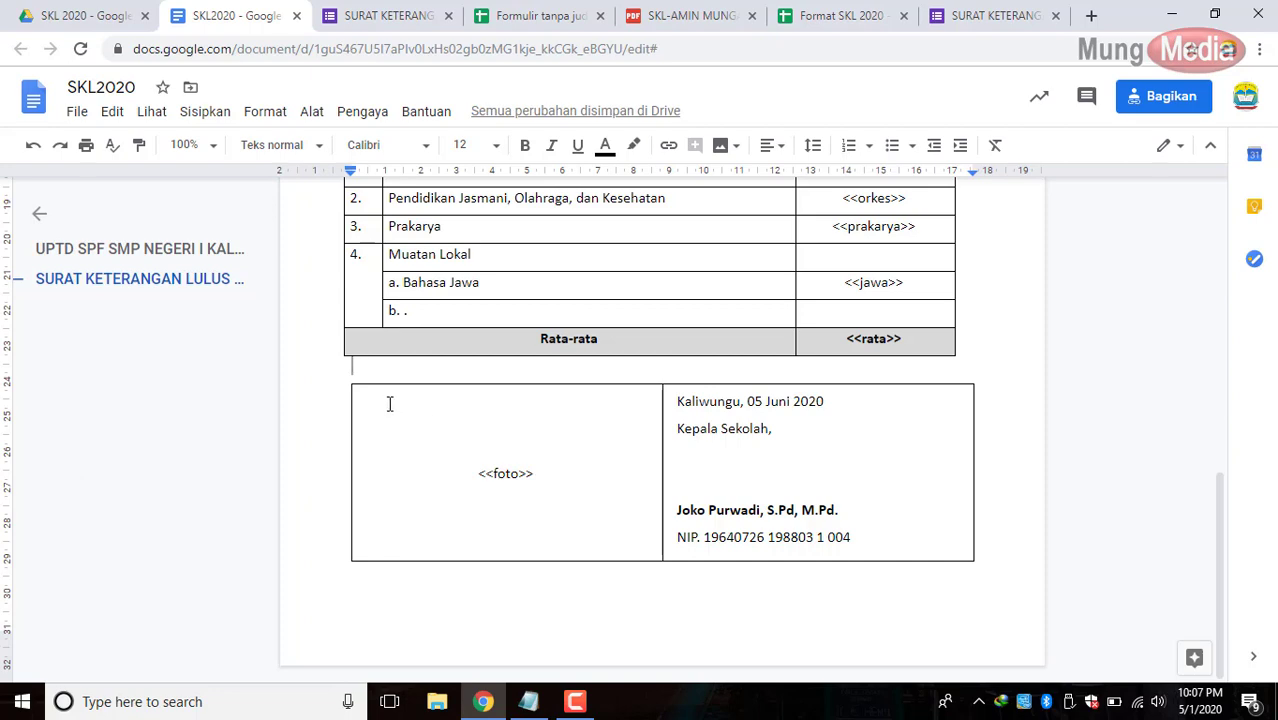
Remove the photo-and-signature table's borders by setting its border width to 0 pt.
drag(548, 422, 799, 448)
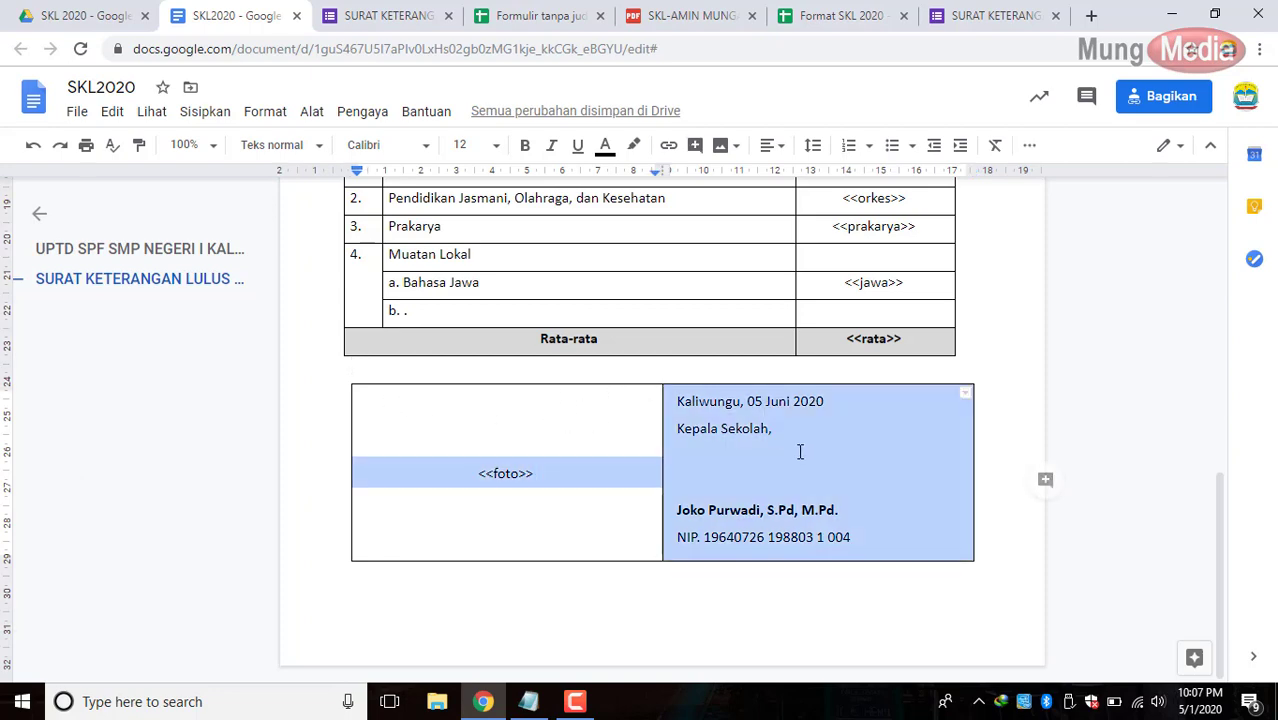
right_click(802, 462)
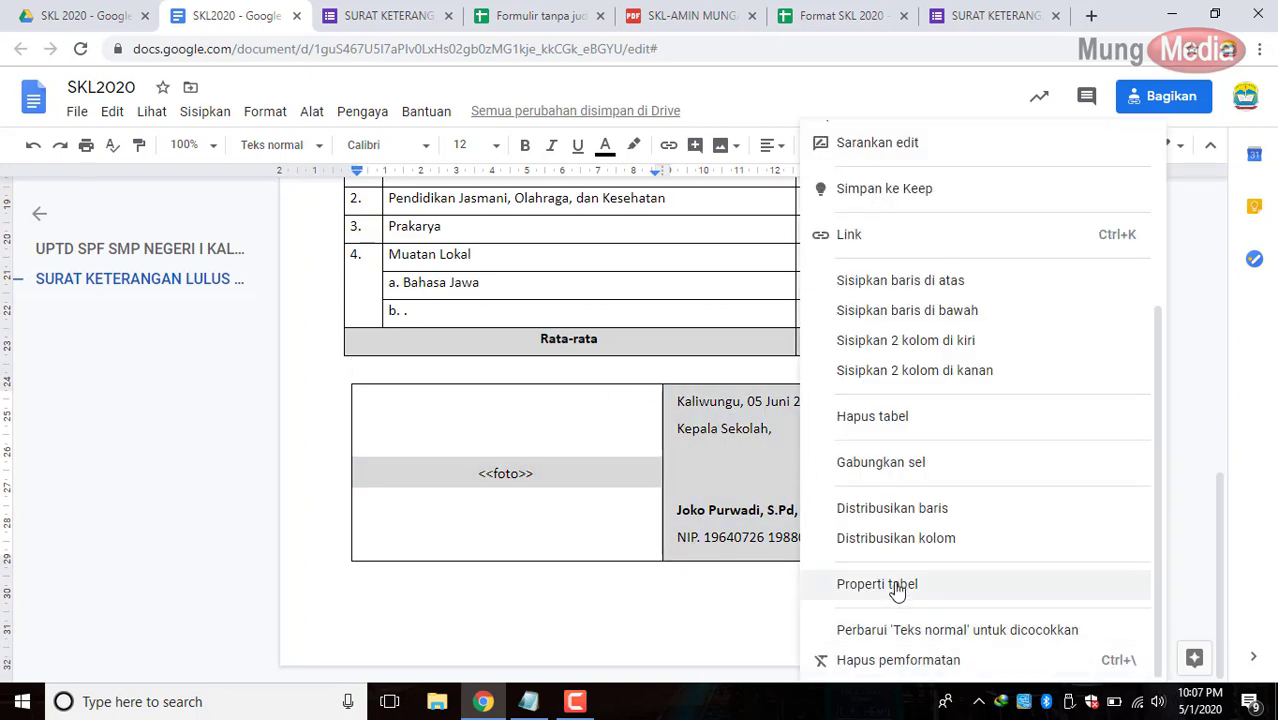
click(855, 586)
click(519, 266)
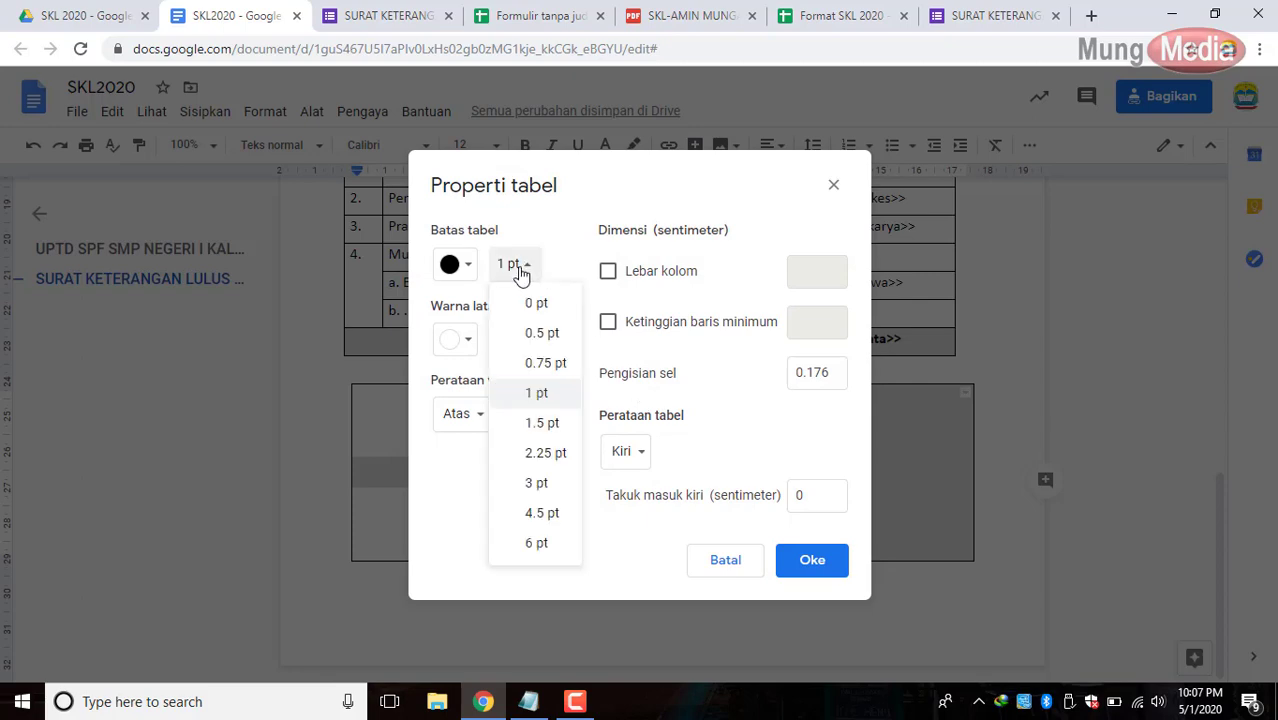
click(537, 303)
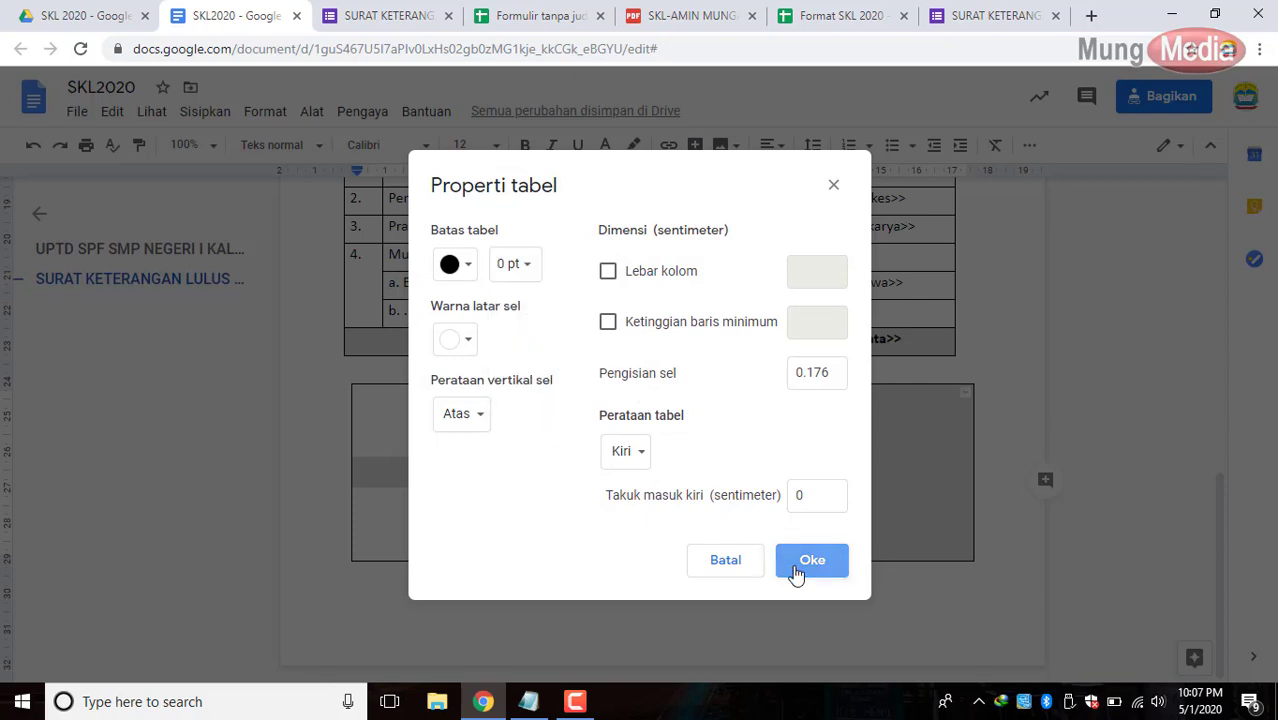
click(799, 562)
click(1015, 327)
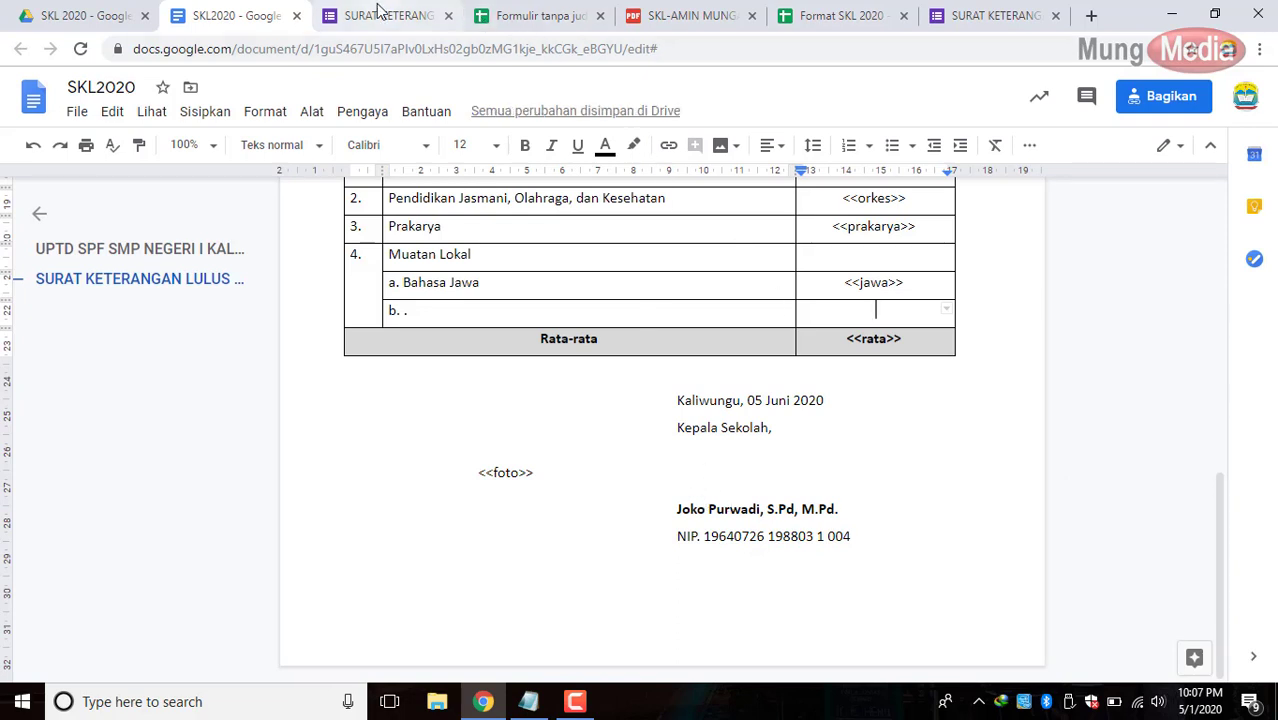
Launch AutoCrat from the Add-ons menu of the form responses spreadsheet.
click(514, 20)
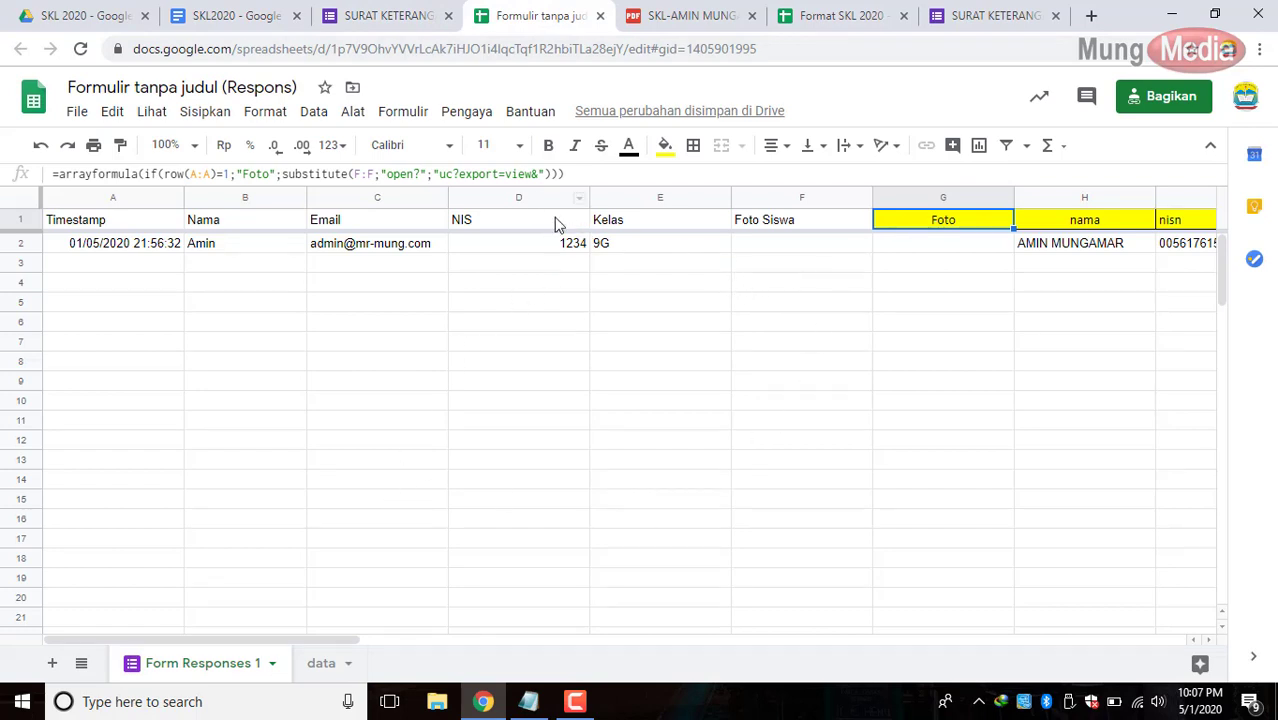
click(466, 113)
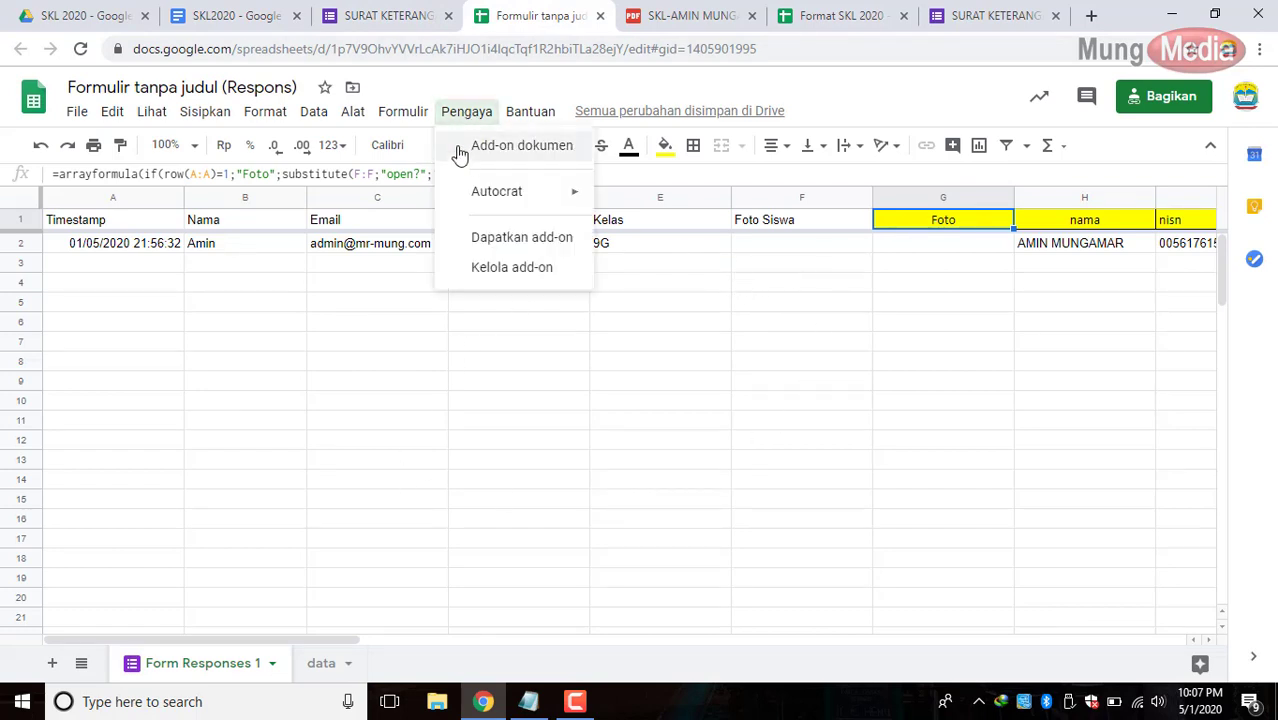
mouse_move(509, 197)
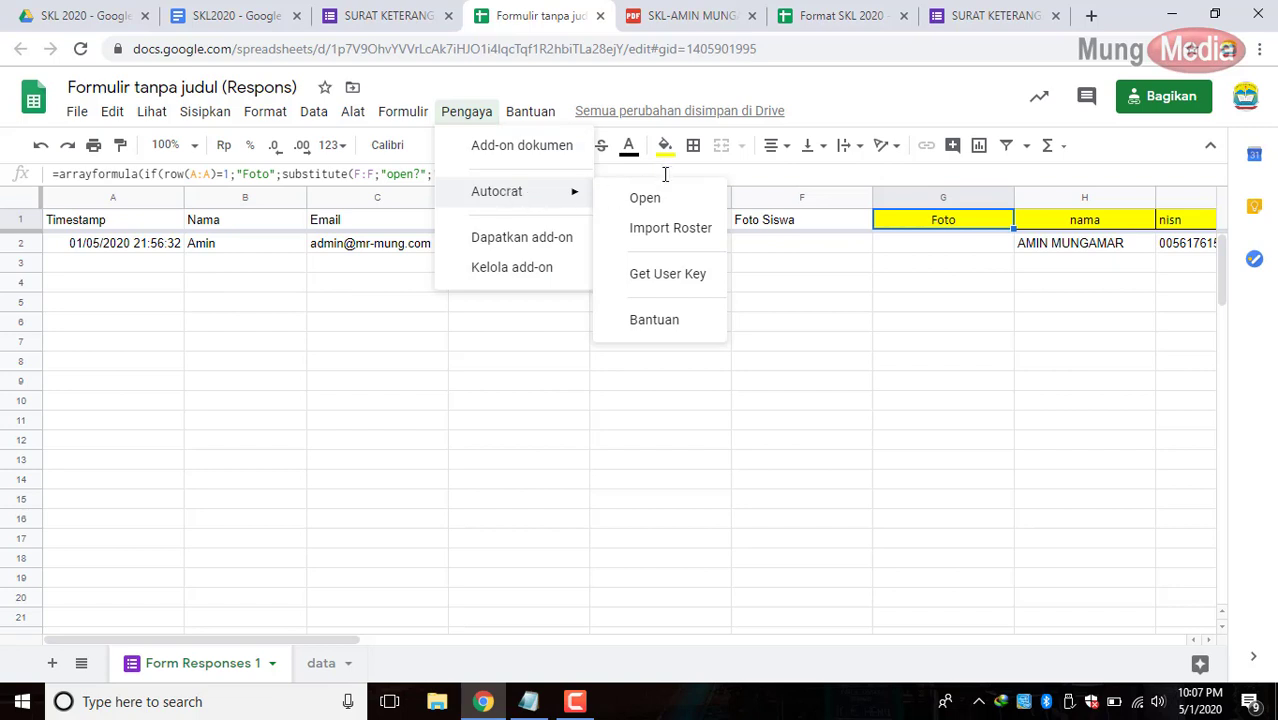
click(648, 202)
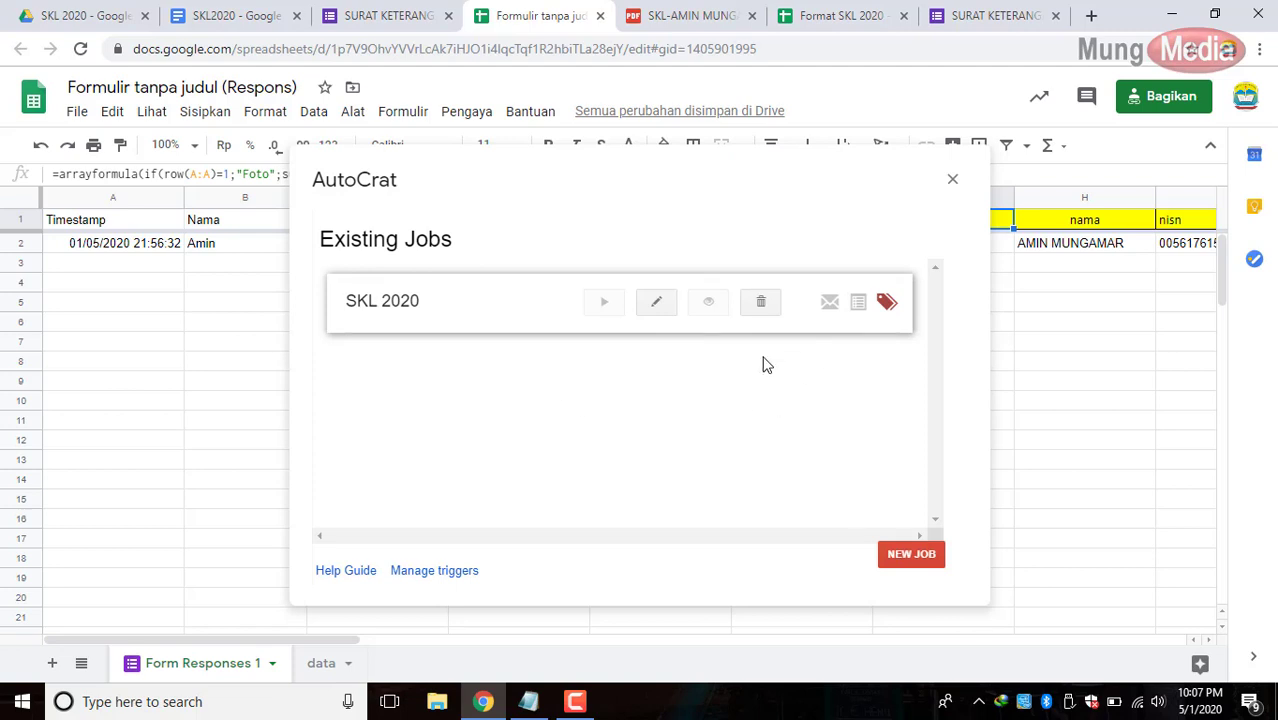
Edit the SKL 2020 job, keep SKL2020 as the template, and advance to tag mapping.
click(659, 307)
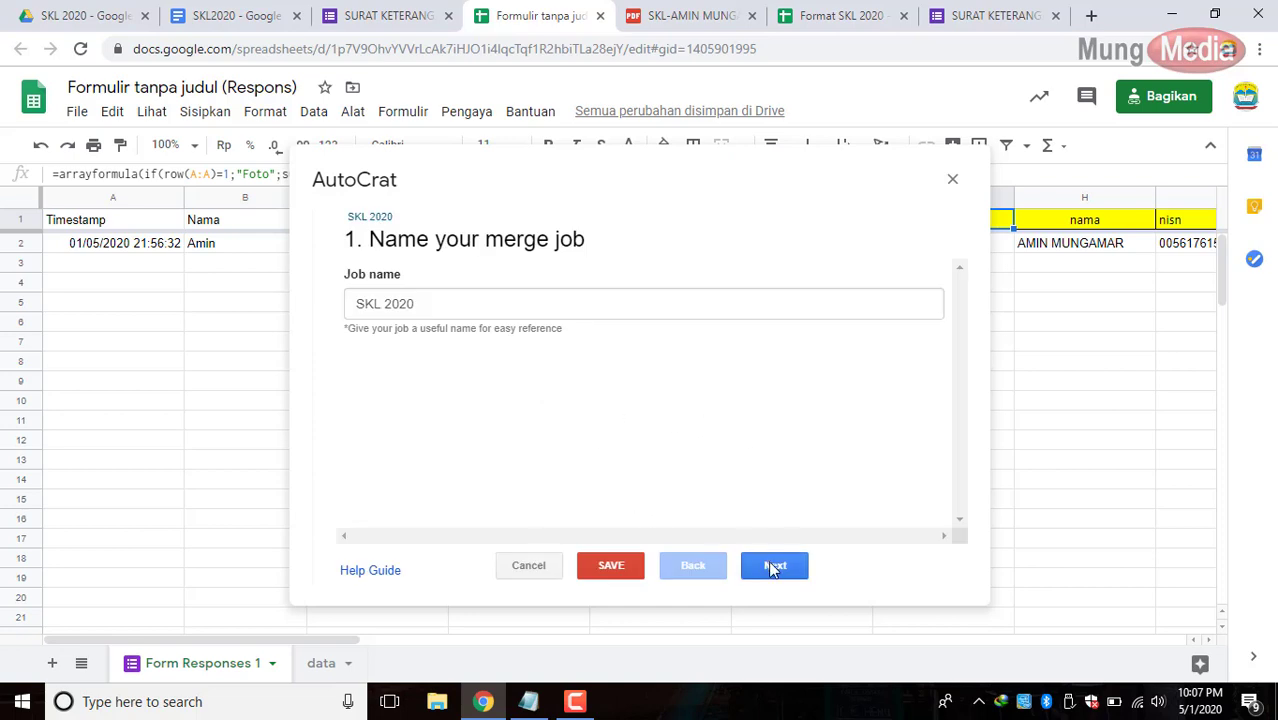
click(772, 567)
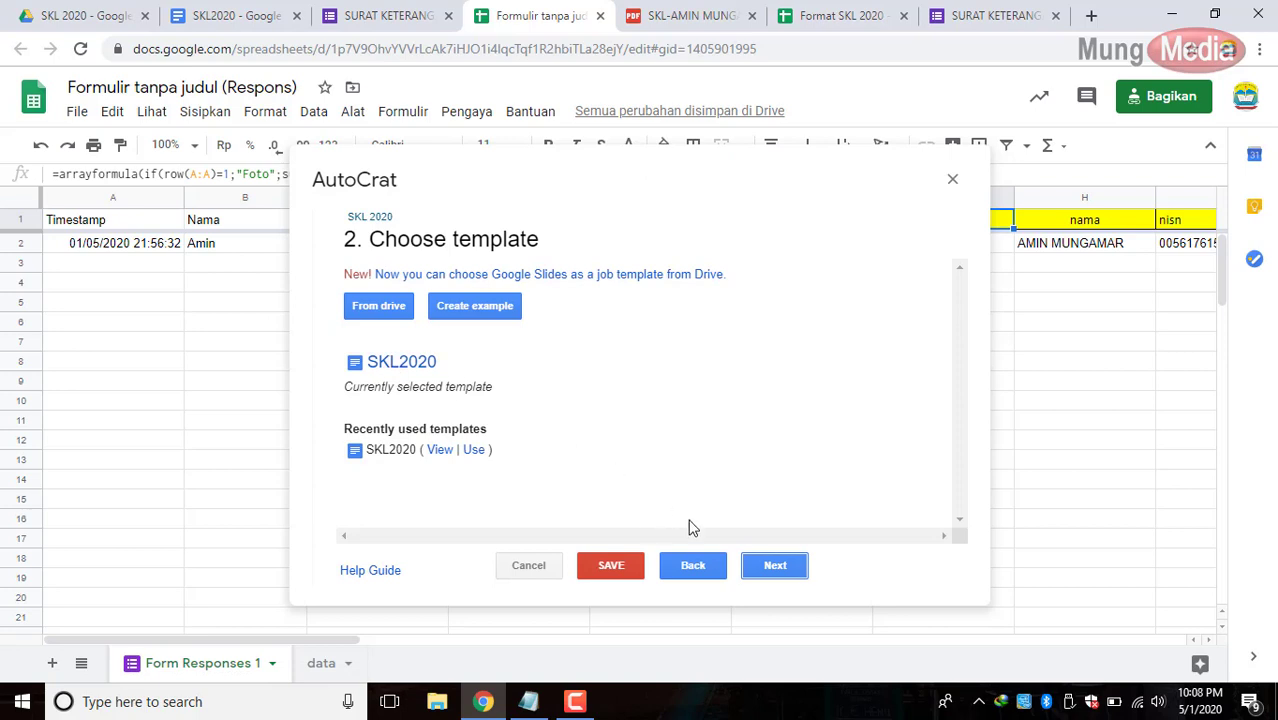
click(774, 566)
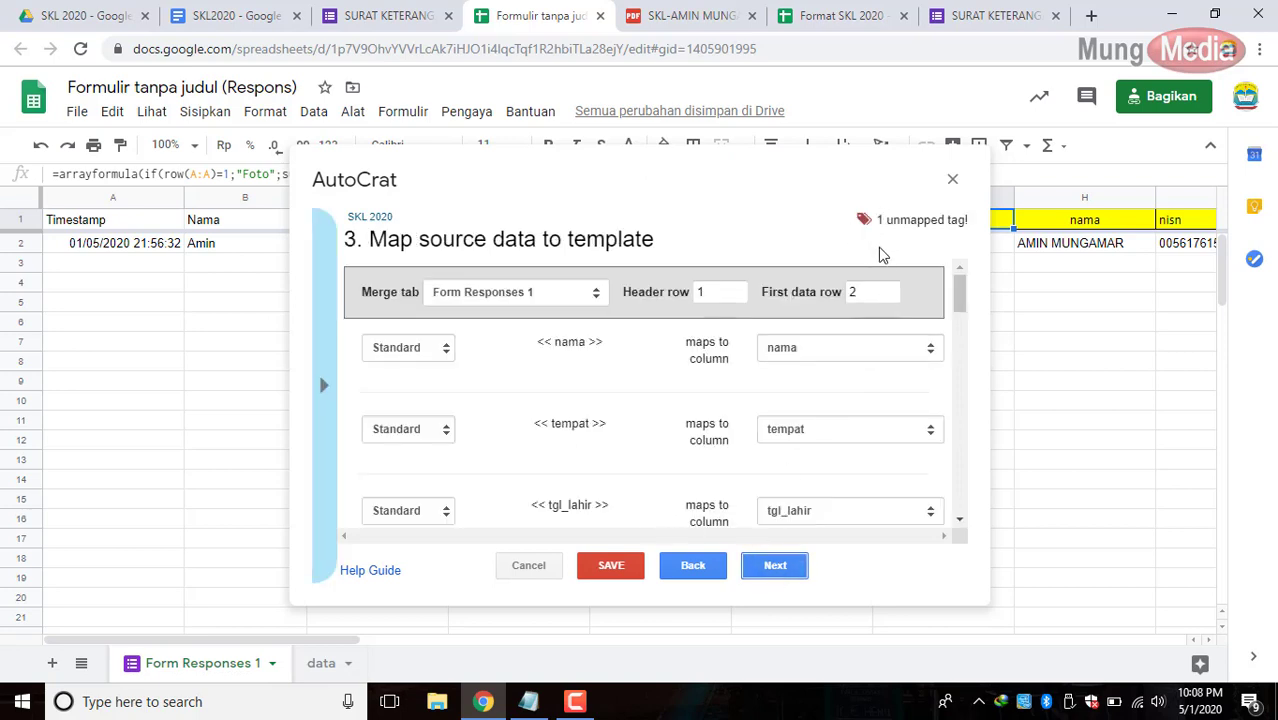
Map the foto tag to the Foto column with the Image merge type.
scroll(893, 400, down, 10)
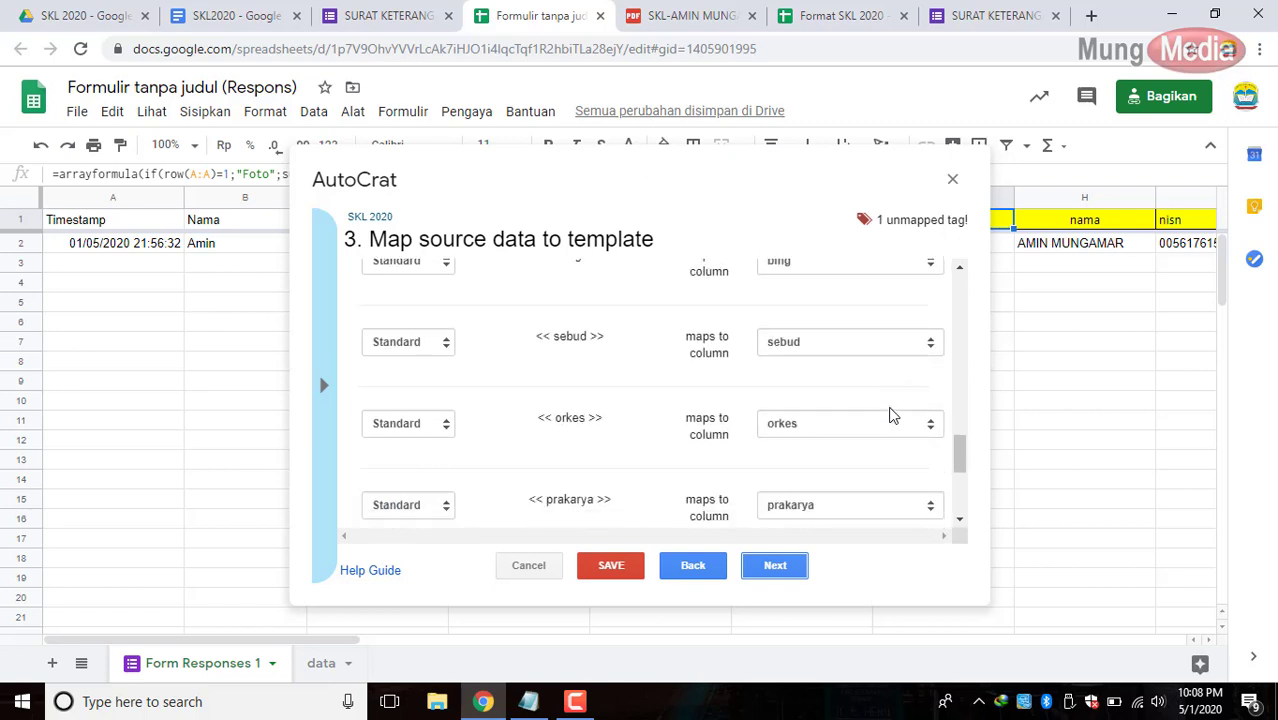
scroll(891, 414, down, 5)
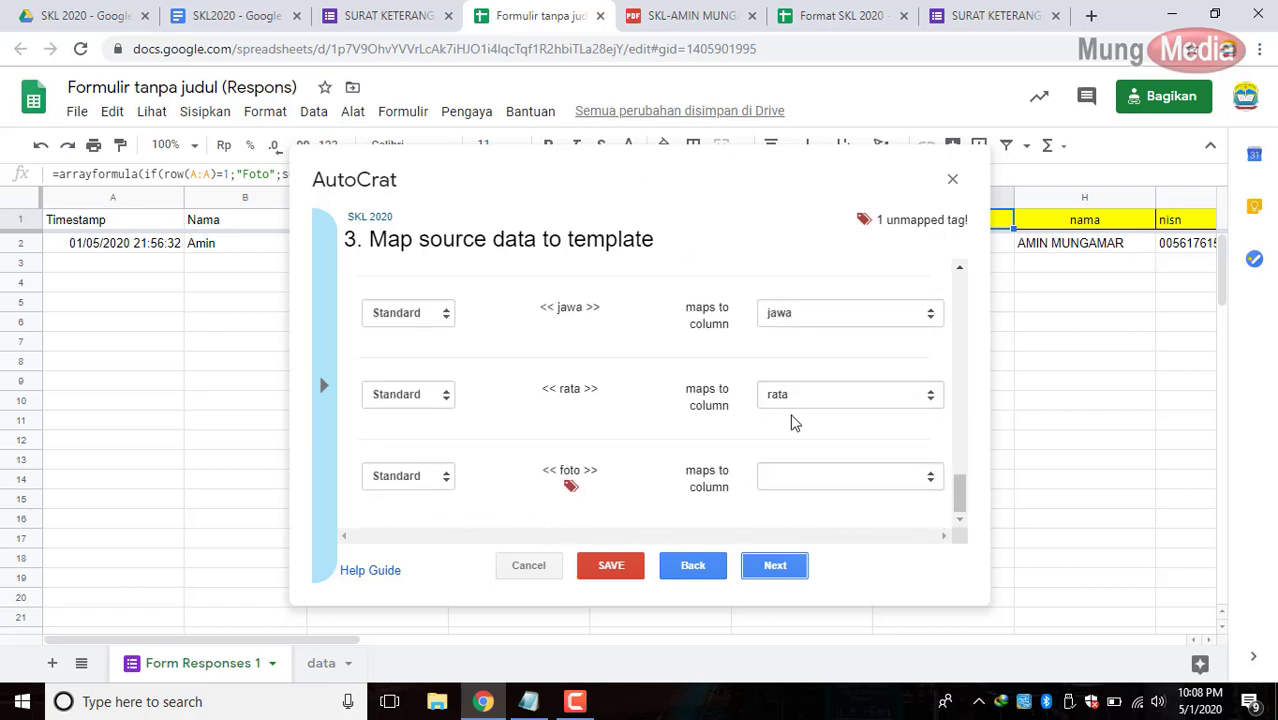
click(808, 484)
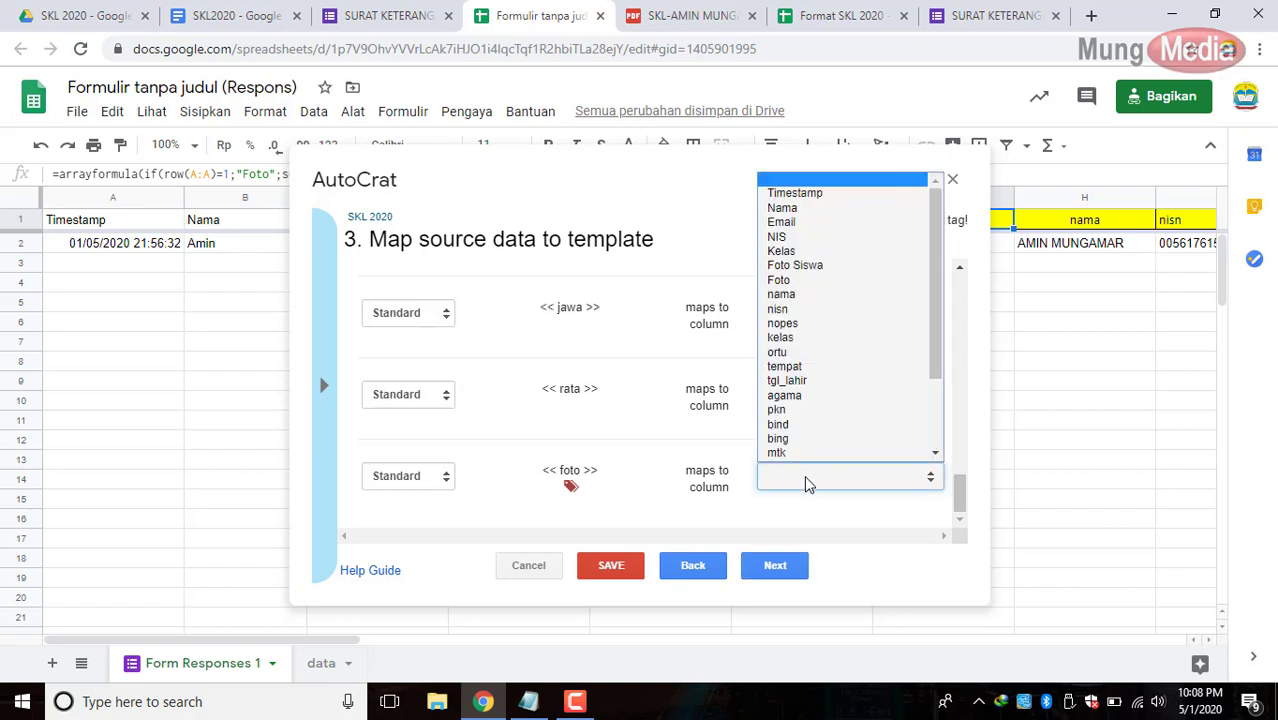
click(833, 282)
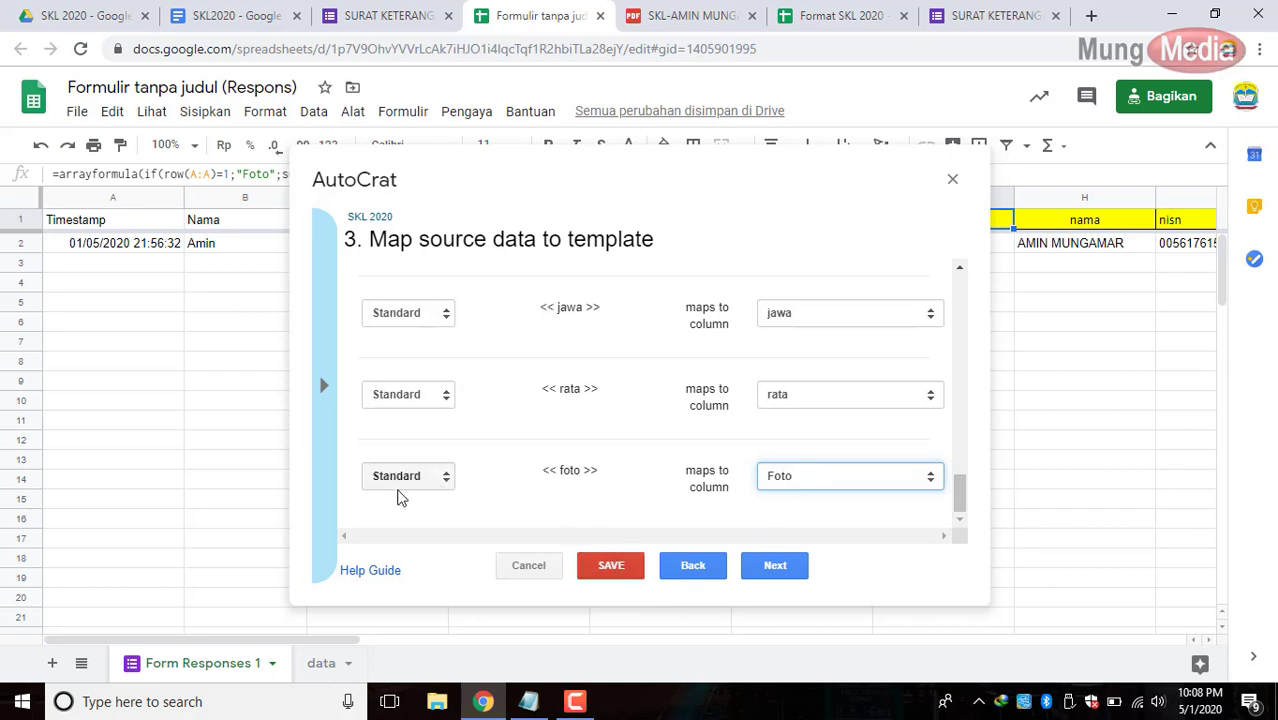
click(435, 478)
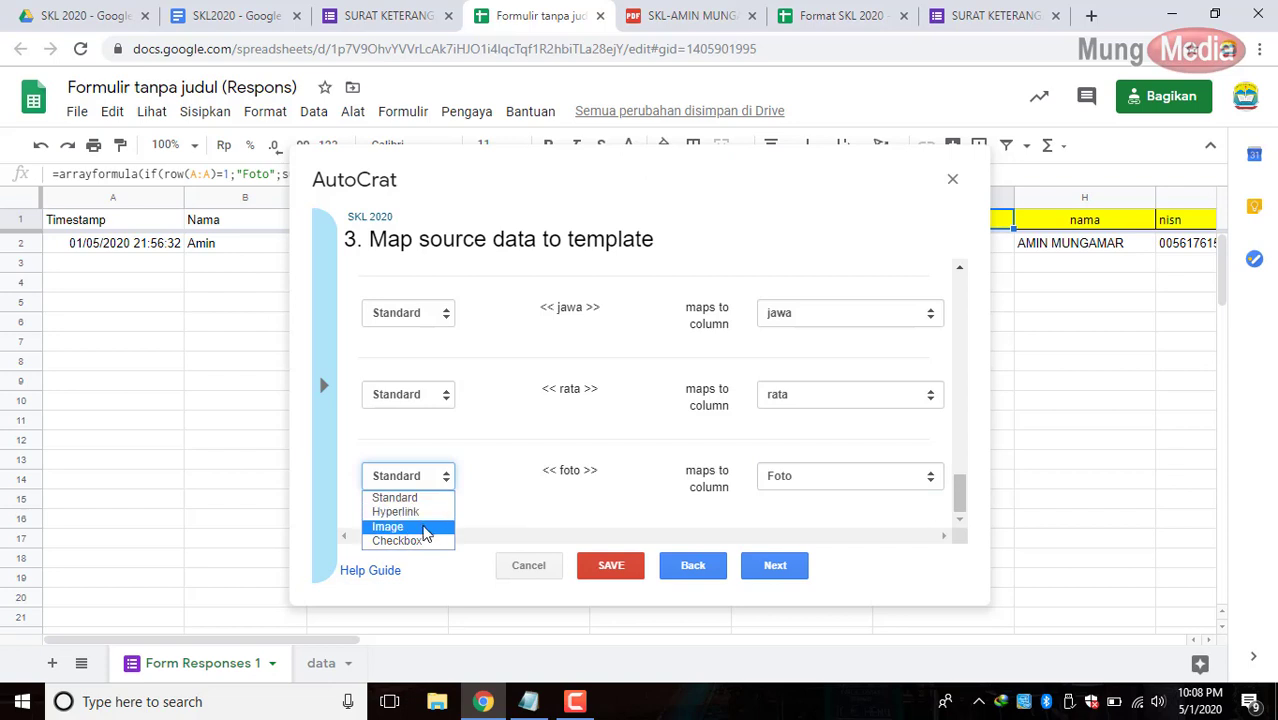
click(424, 527)
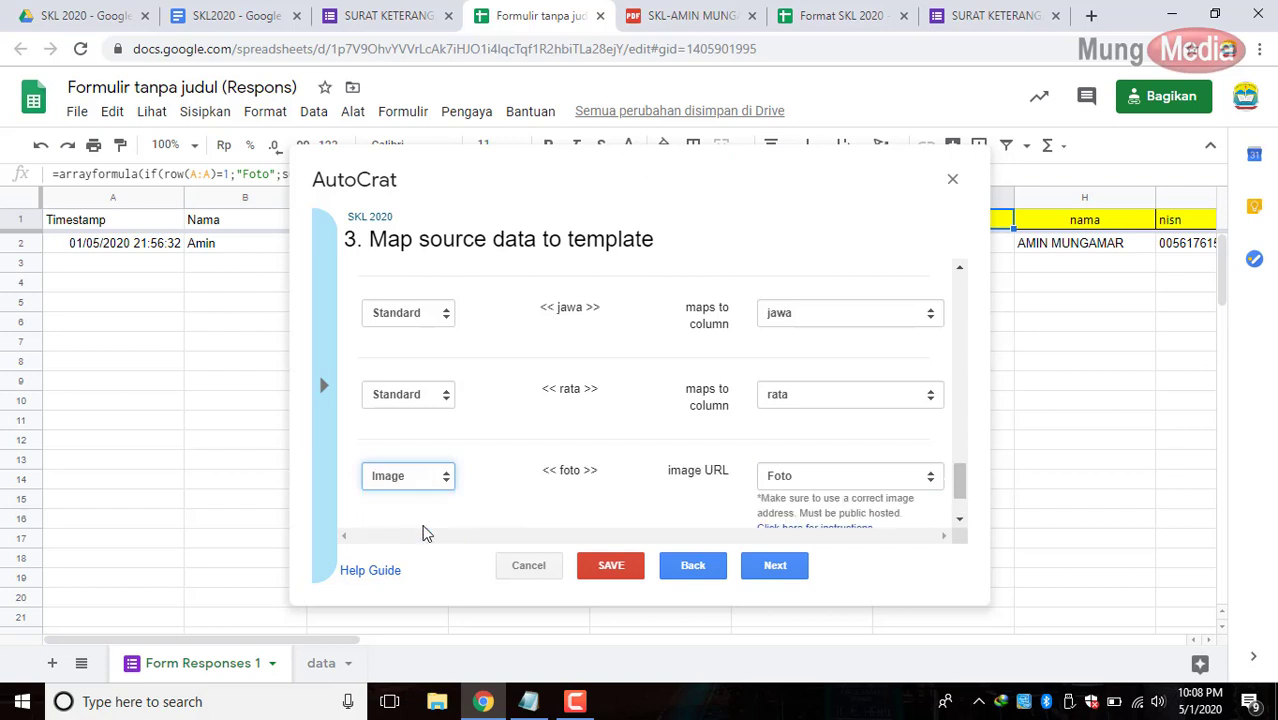
Set the foto image size to 130 × 130, then save the SKL 2020 job and close AutoCrat.
scroll(636, 462, down, 1)
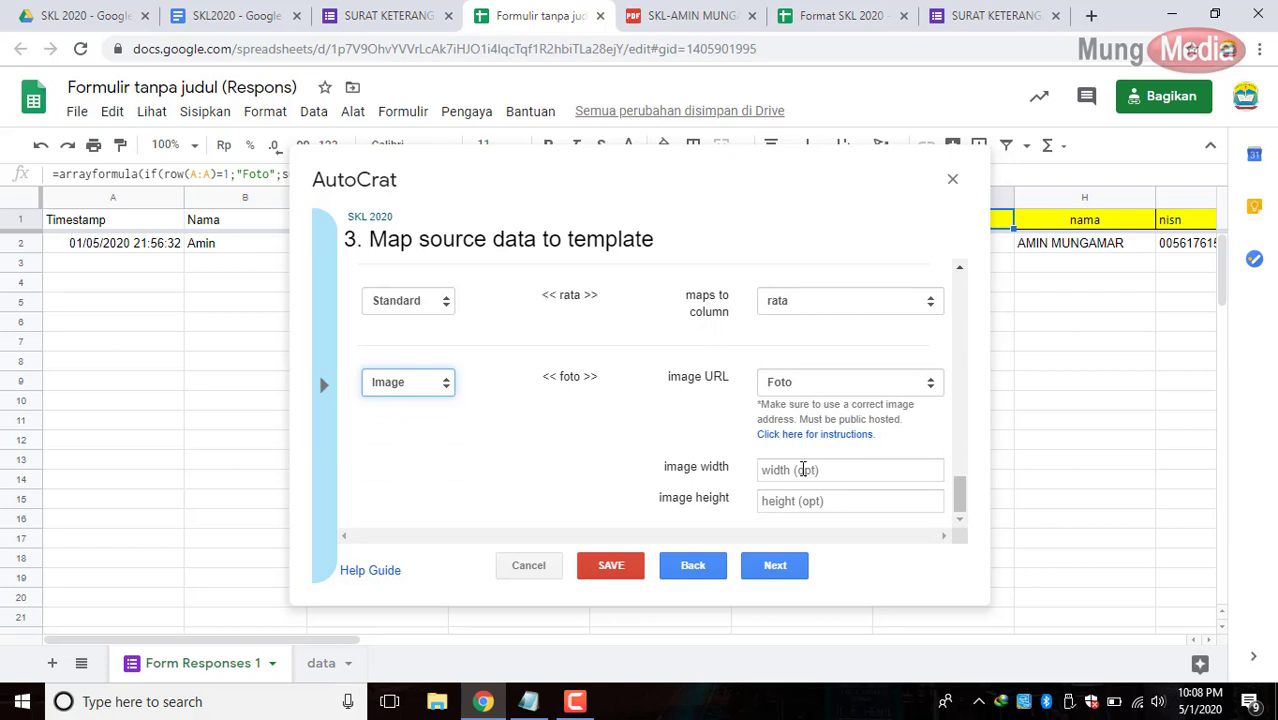
click(803, 469)
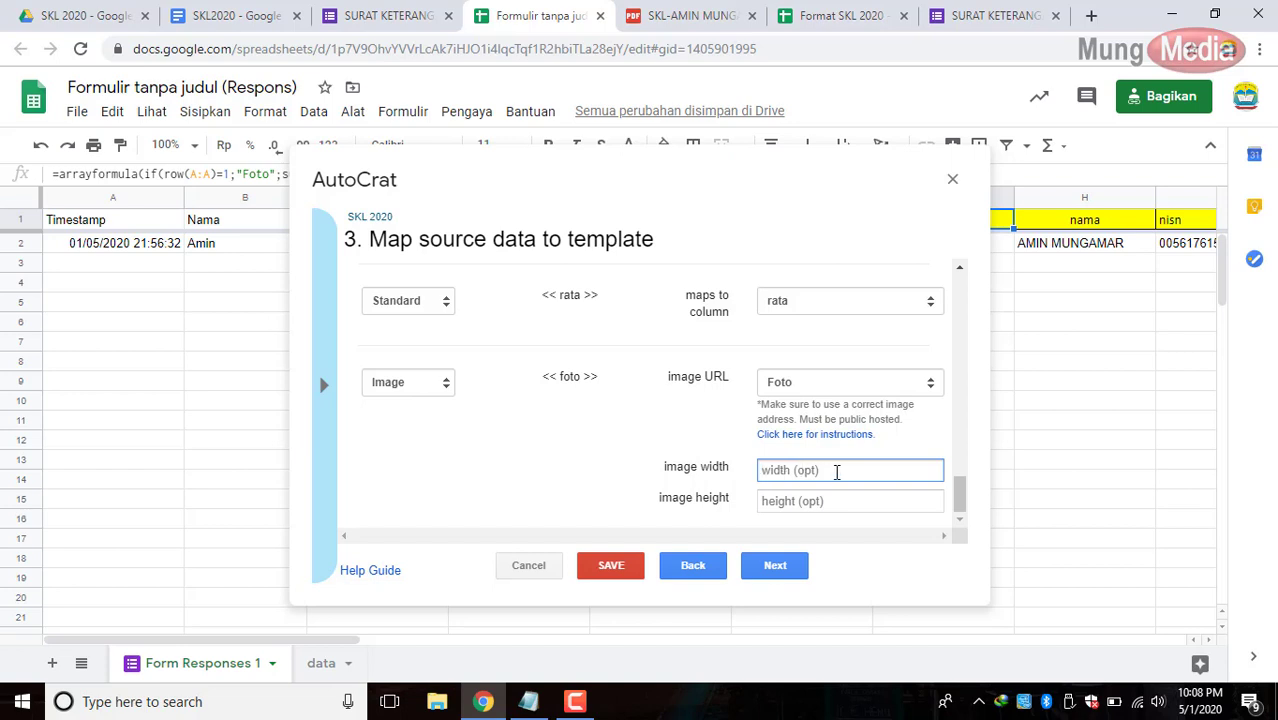
text(140)
click(832, 501)
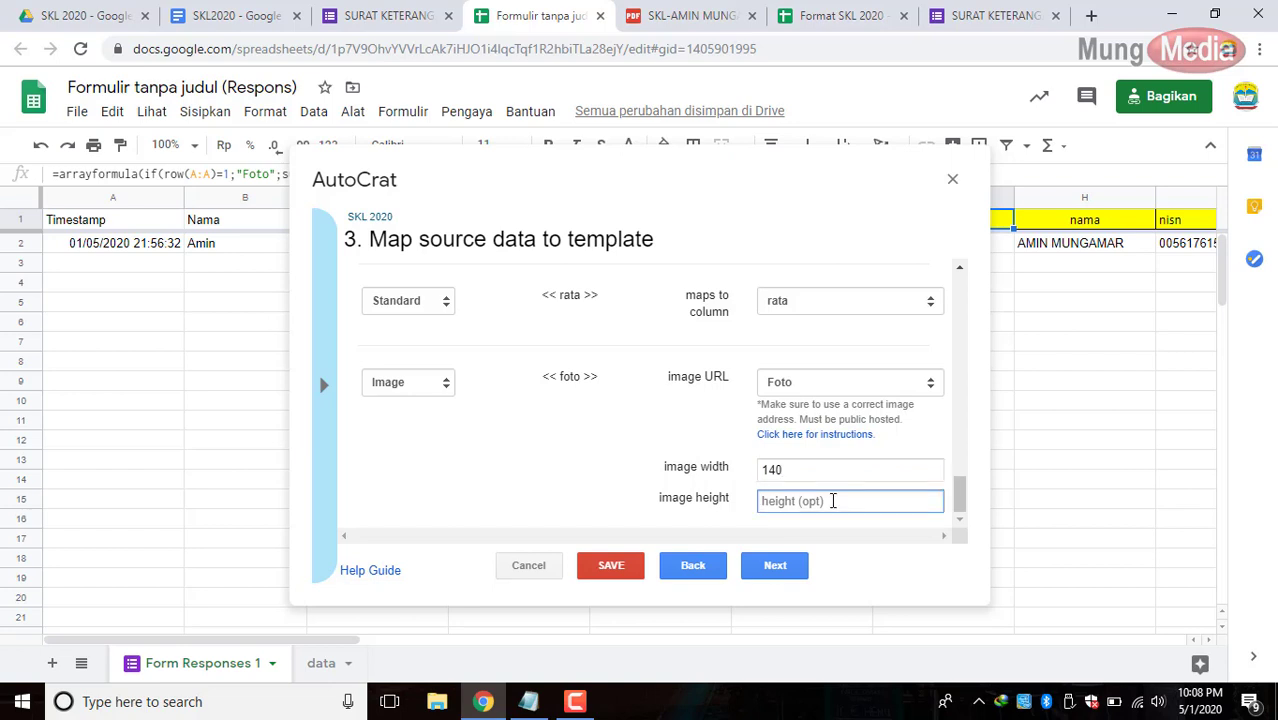
click(769, 469)
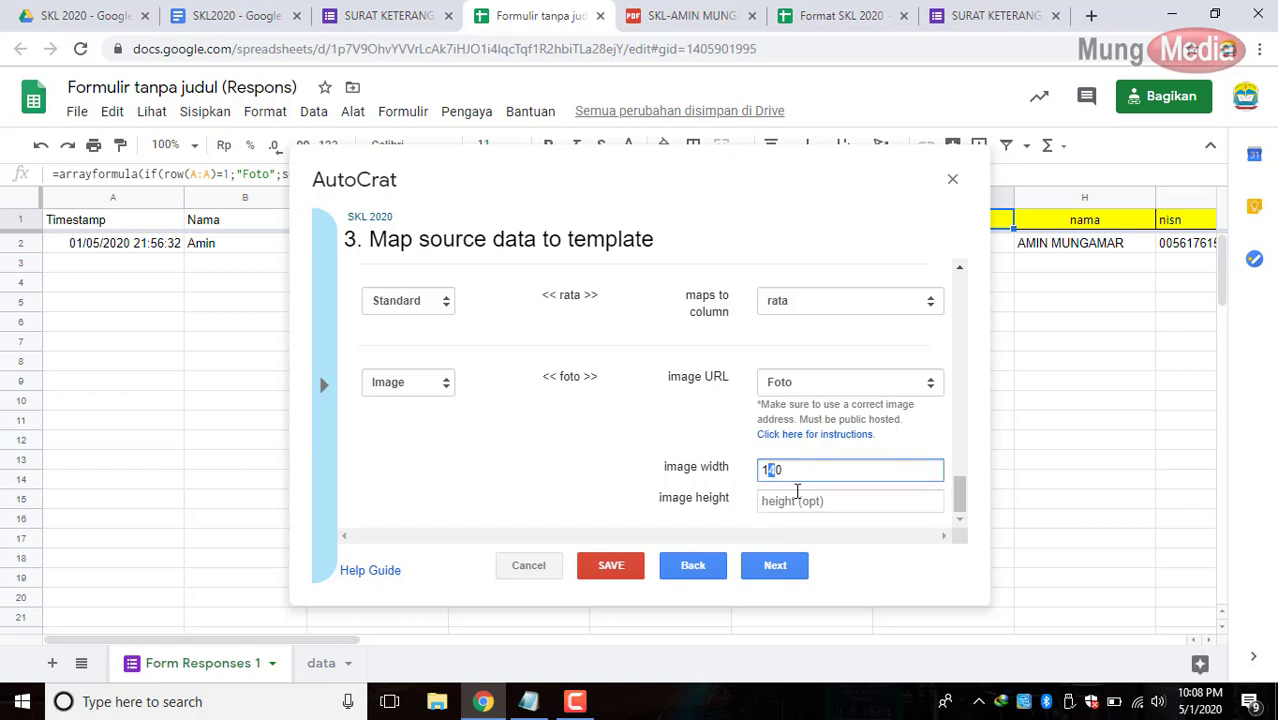
text(3)
click(797, 500)
text(1)
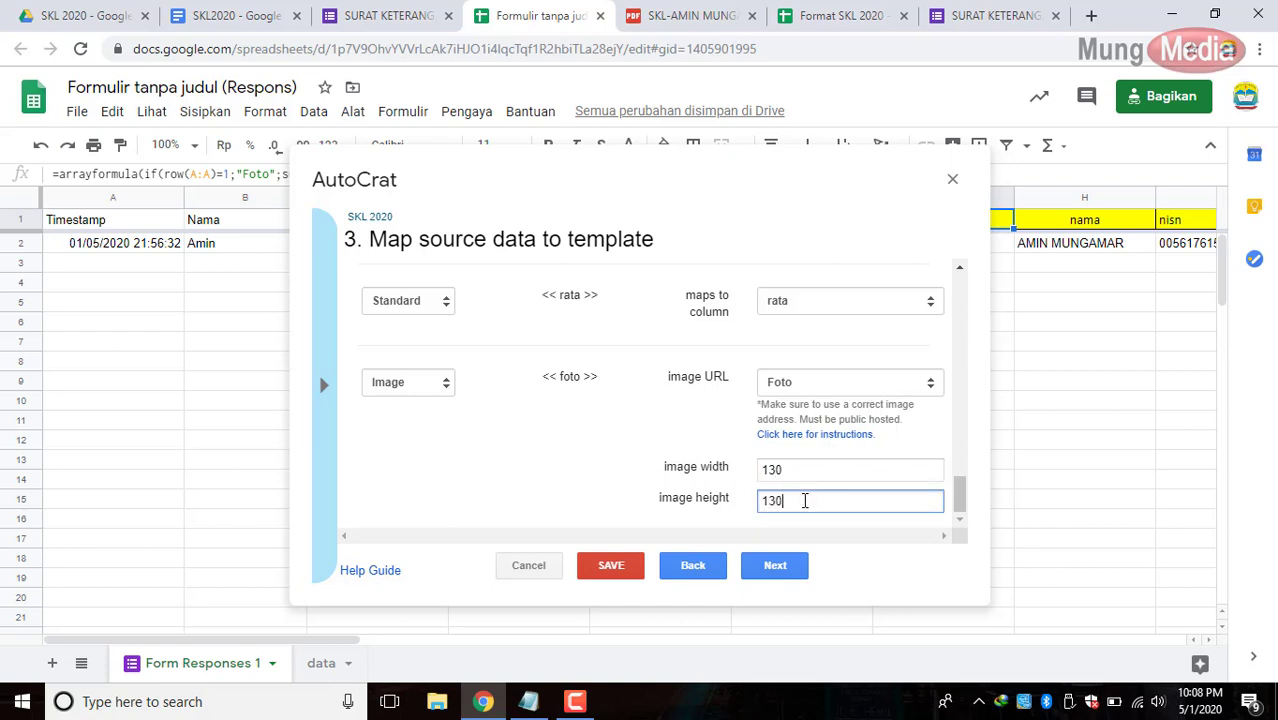
text(30)
click(610, 567)
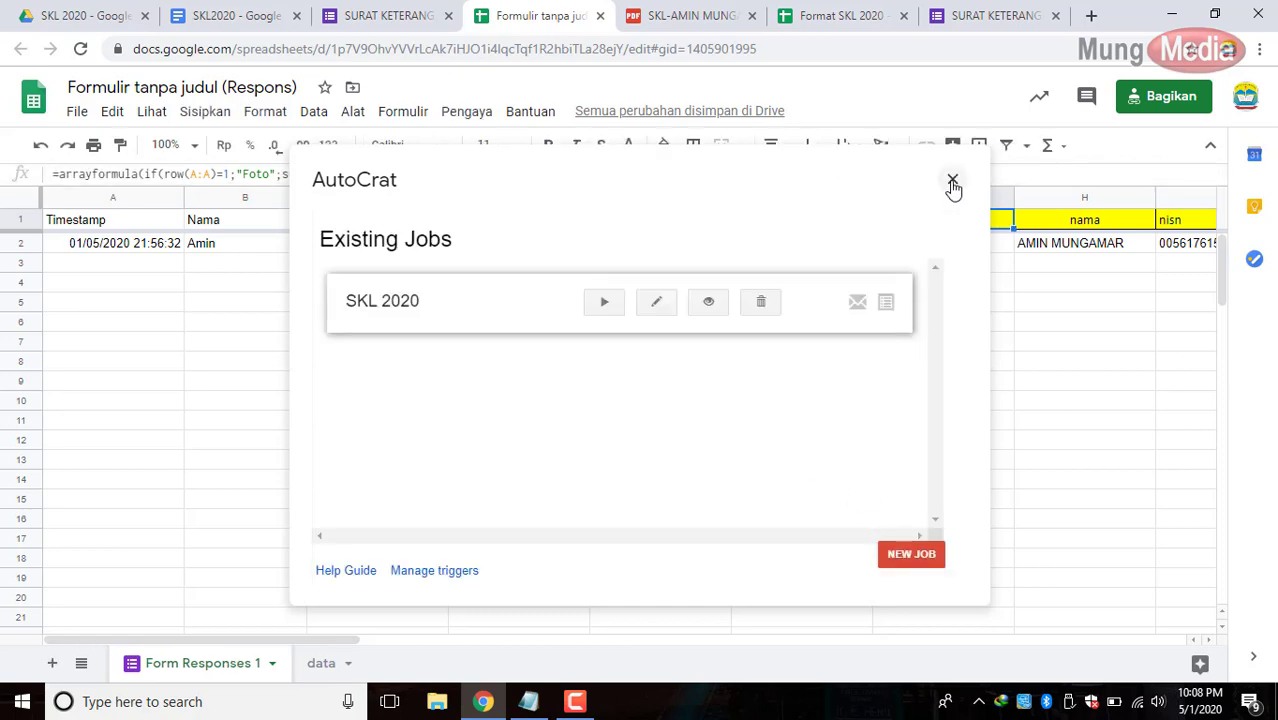
click(952, 179)
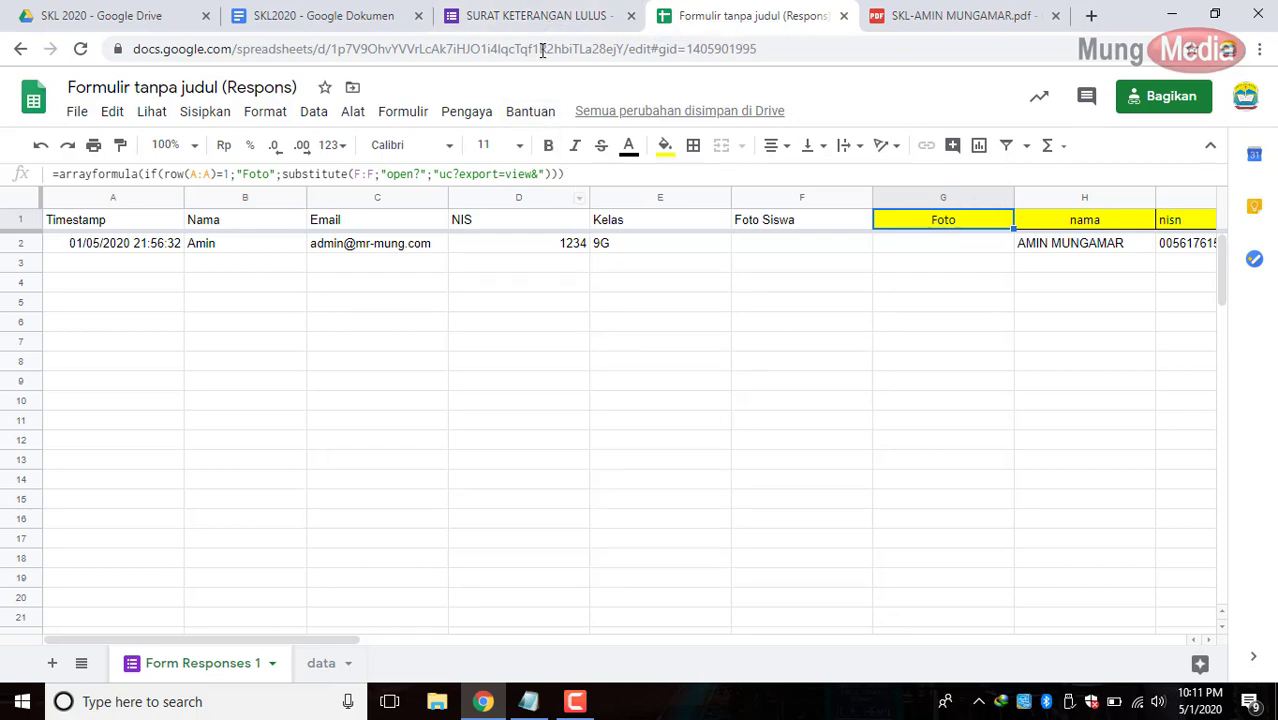
Copy the SURAT KETERANGAN LULUS form's shareable link and load it in a new tab.
click(540, 16)
scroll(899, 302, up, 5)
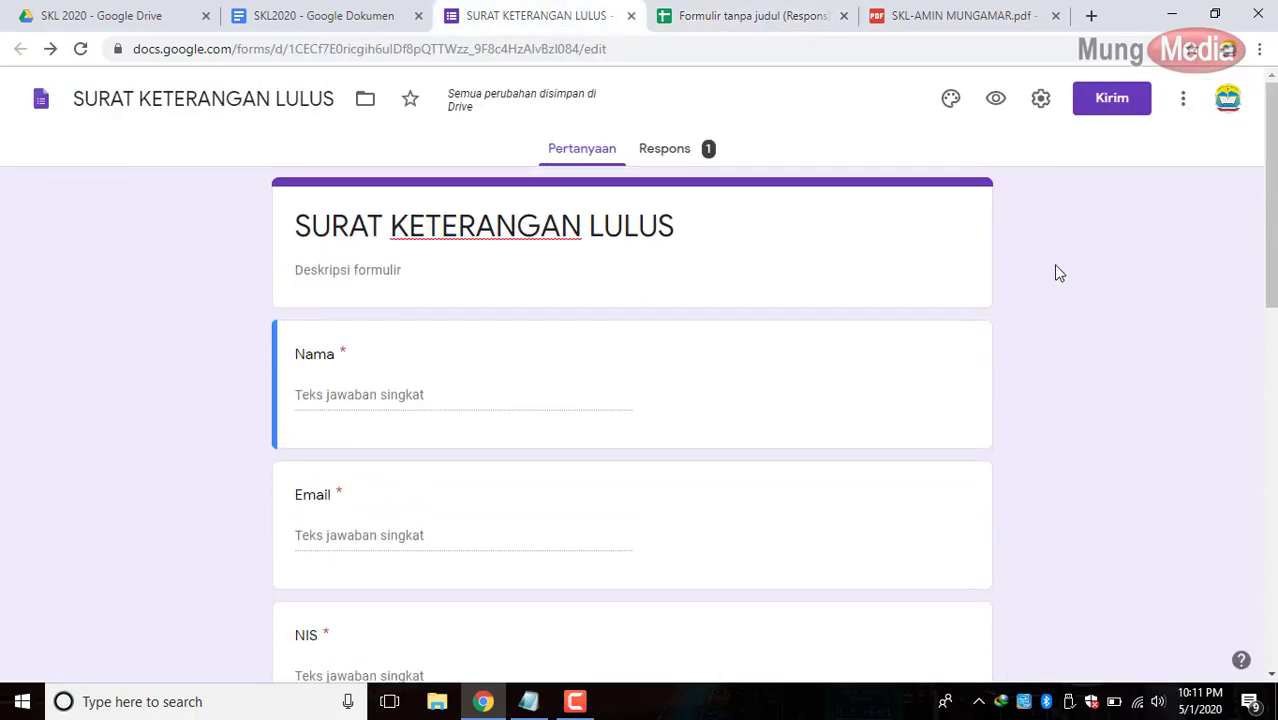
click(1106, 103)
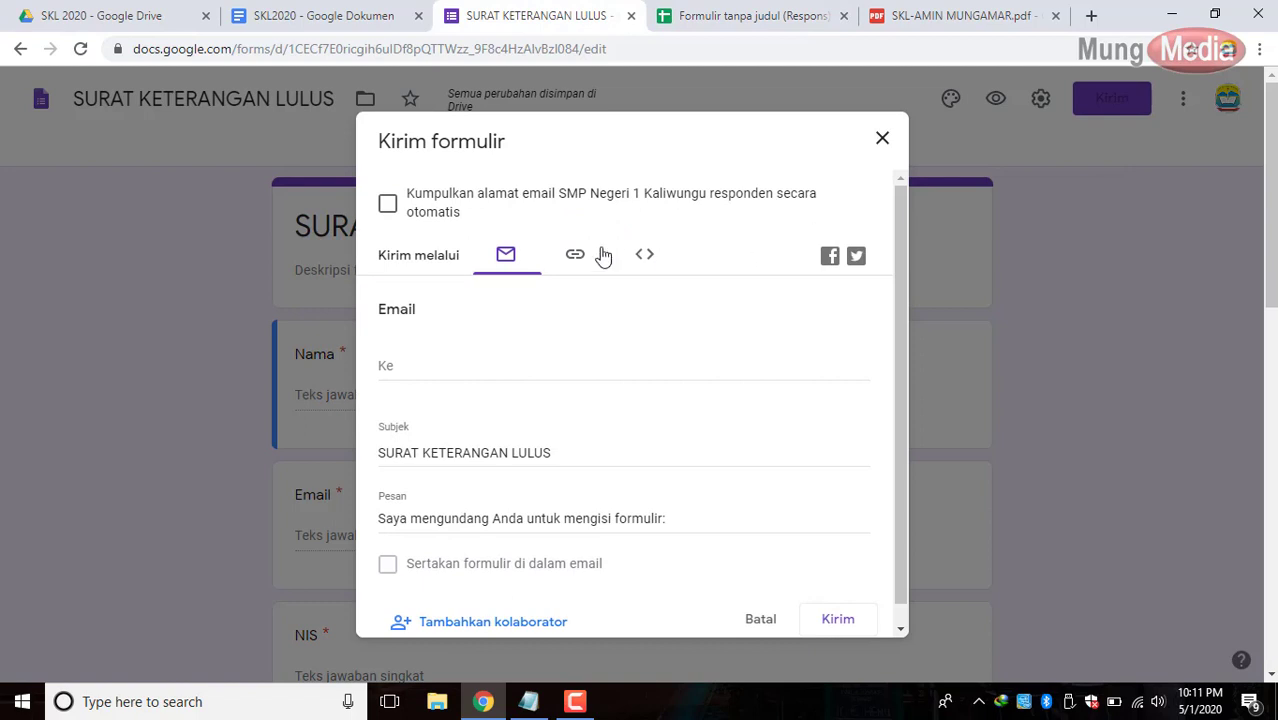
click(577, 254)
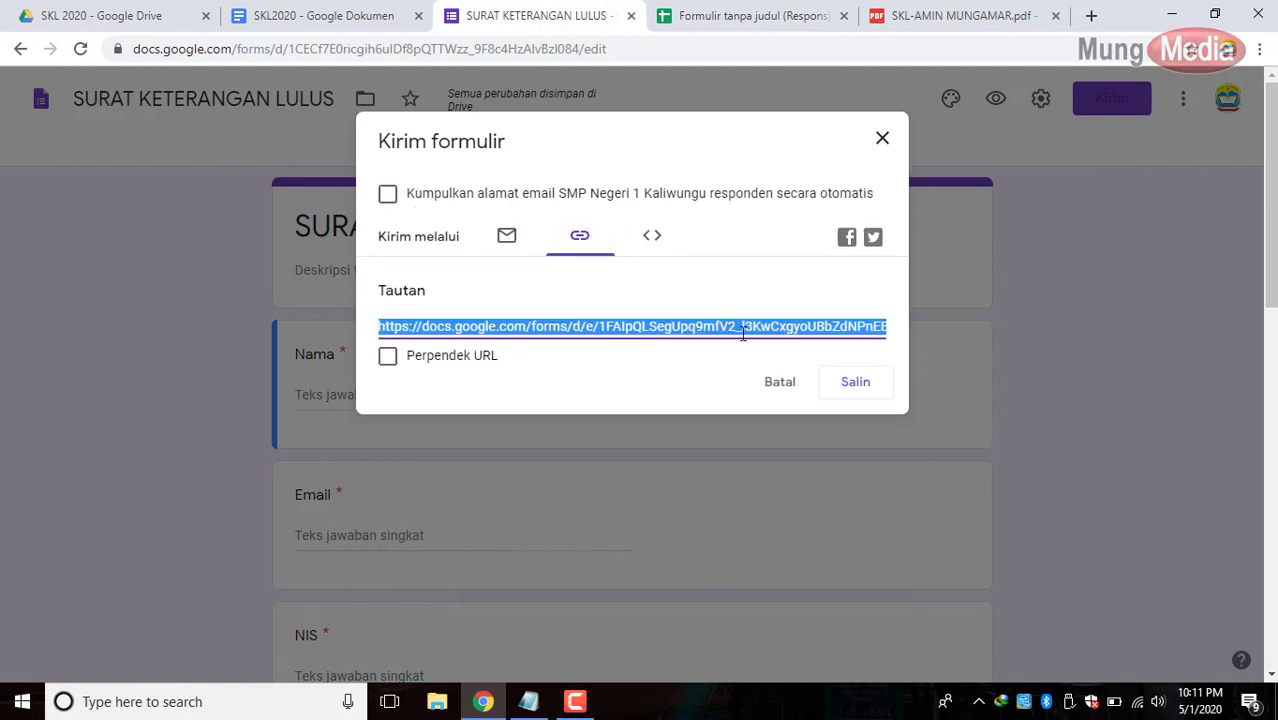
key(ctrl+c)
click(1091, 16)
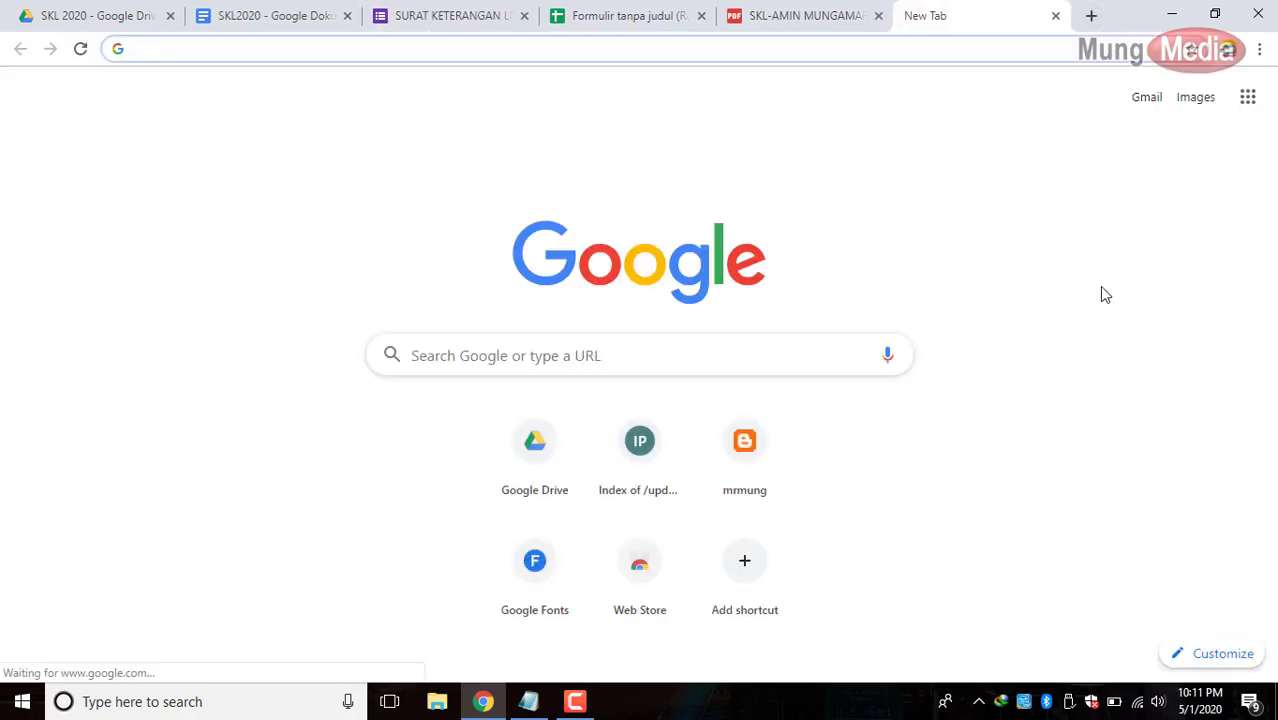
key(ctrl+v)
key(Return)
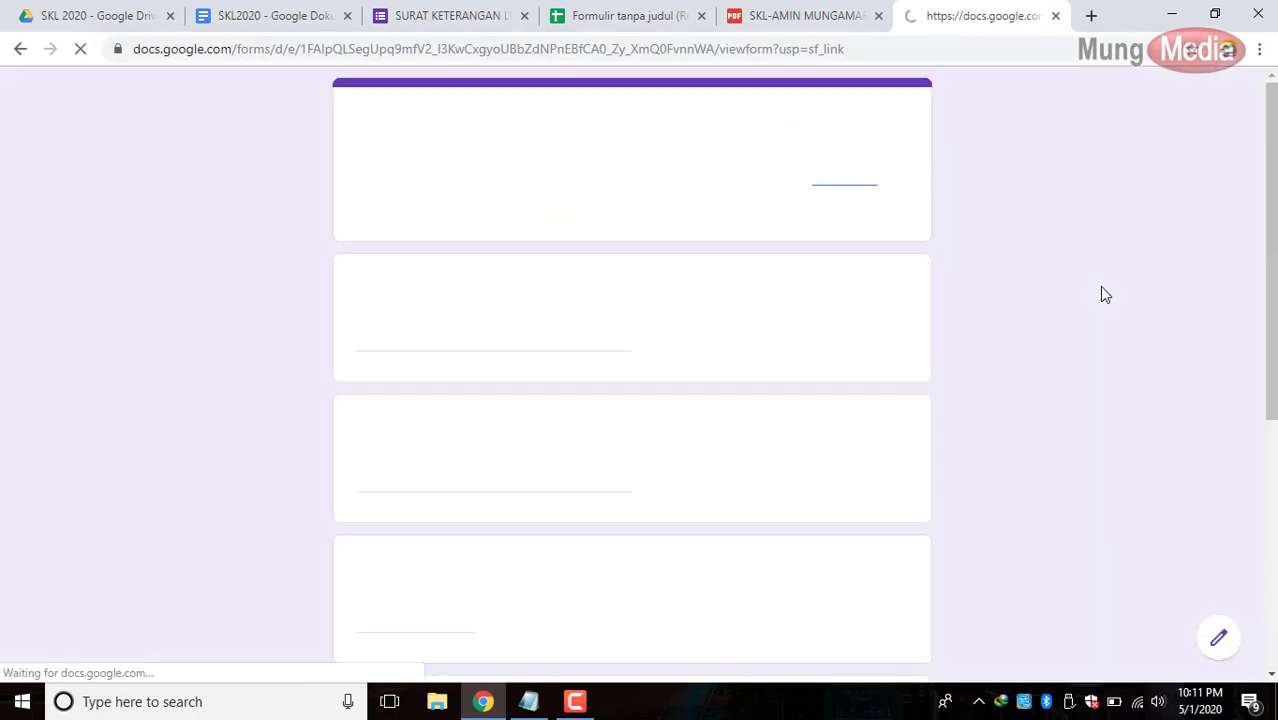
Fill in the student's name, e-mail address, NIS 1234 and class 9G.
scroll(559, 362, down, 1)
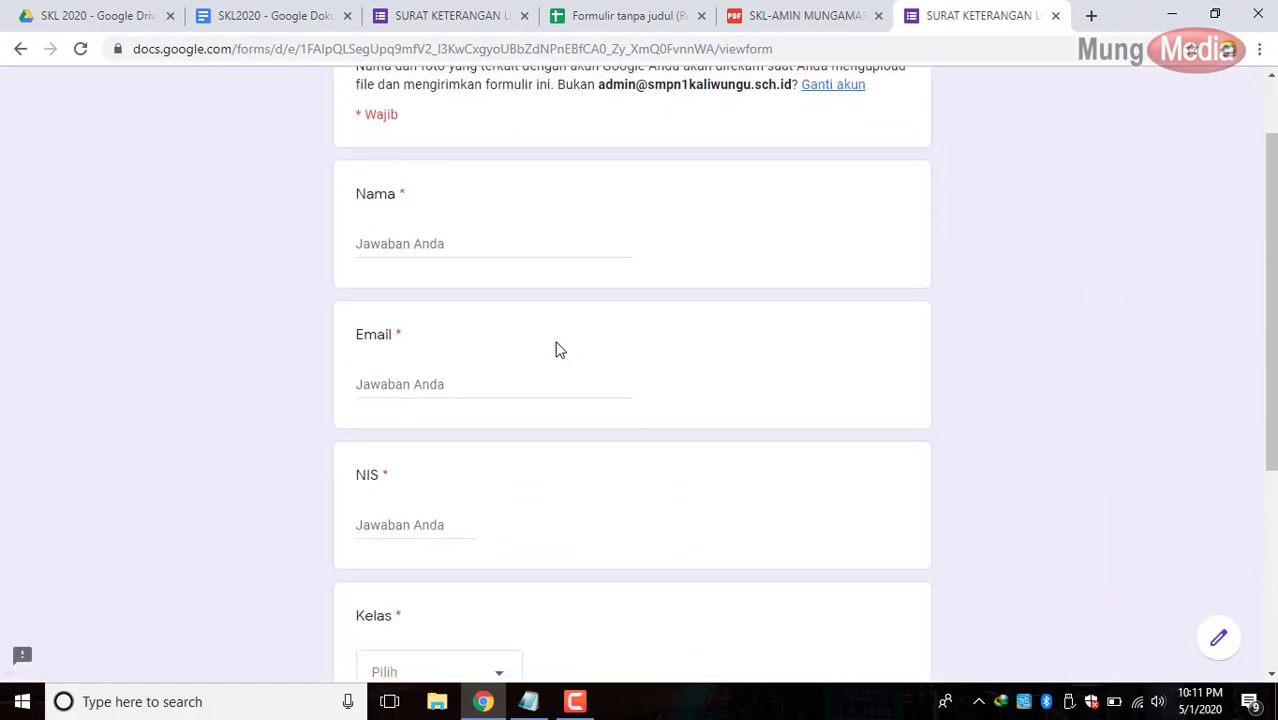
click(503, 250)
text(Amin M)
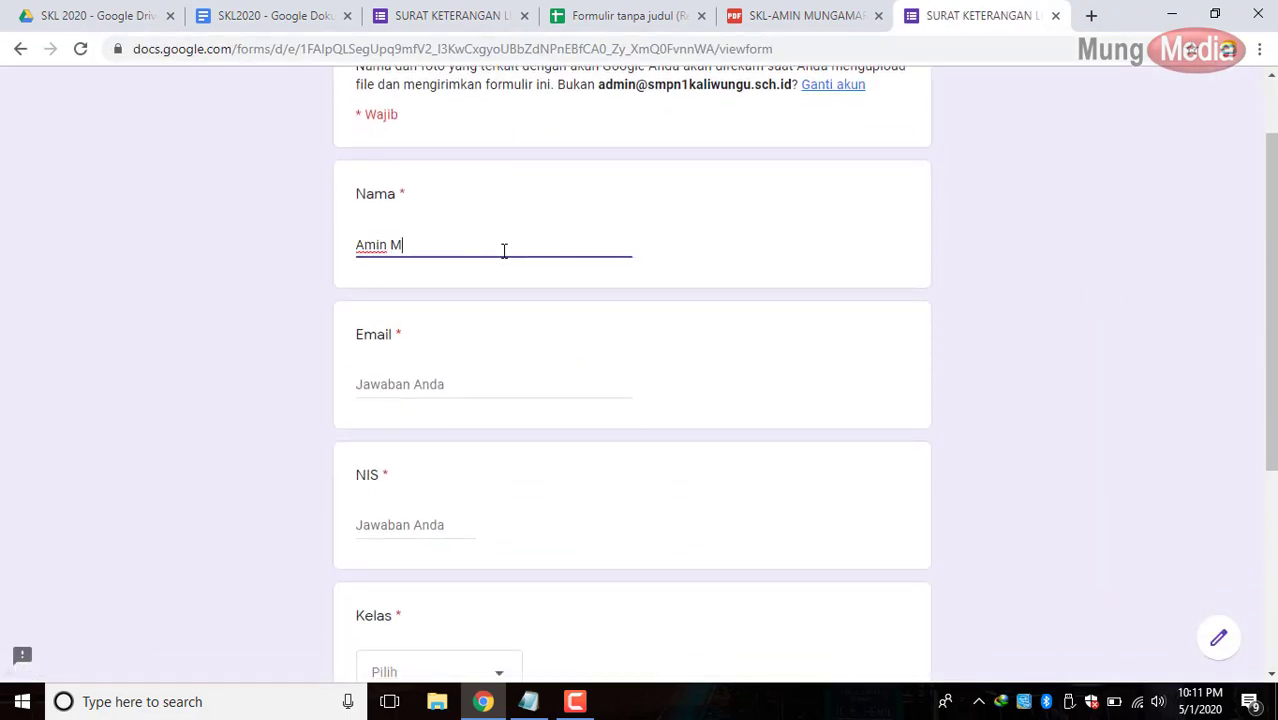
key(Tab)
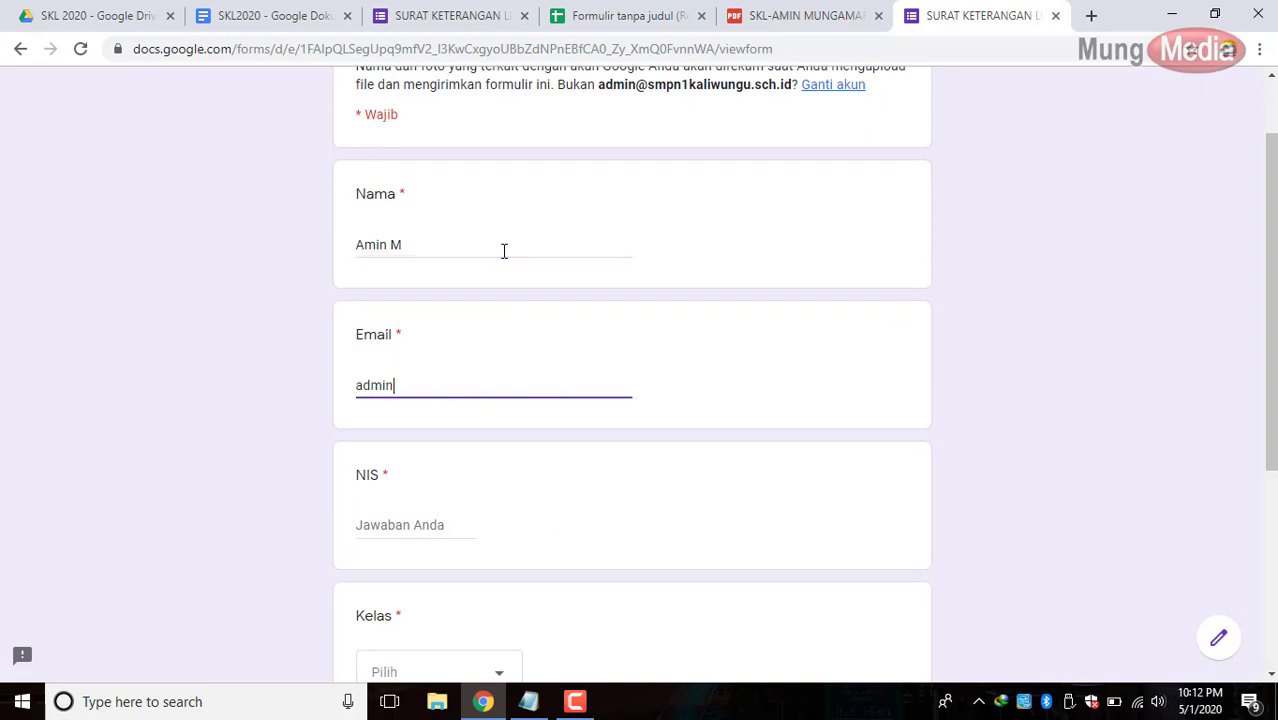
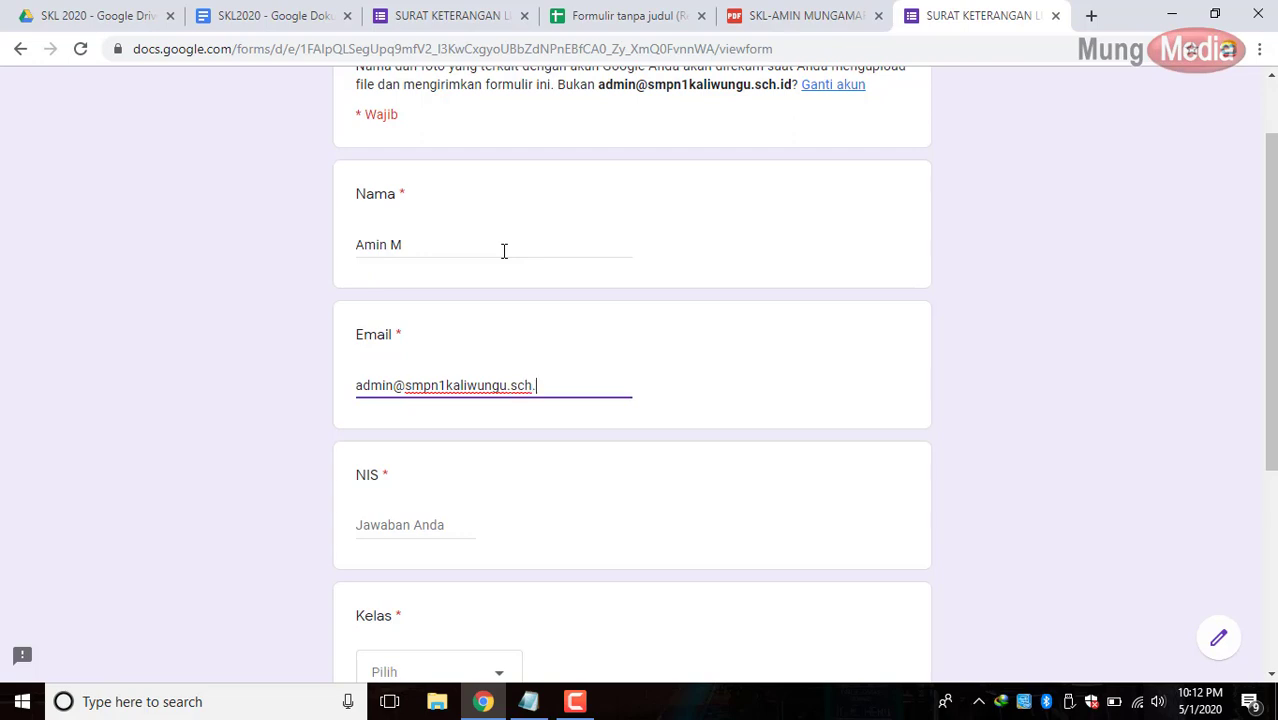
key(Tab)
scroll(505, 251, down, 1)
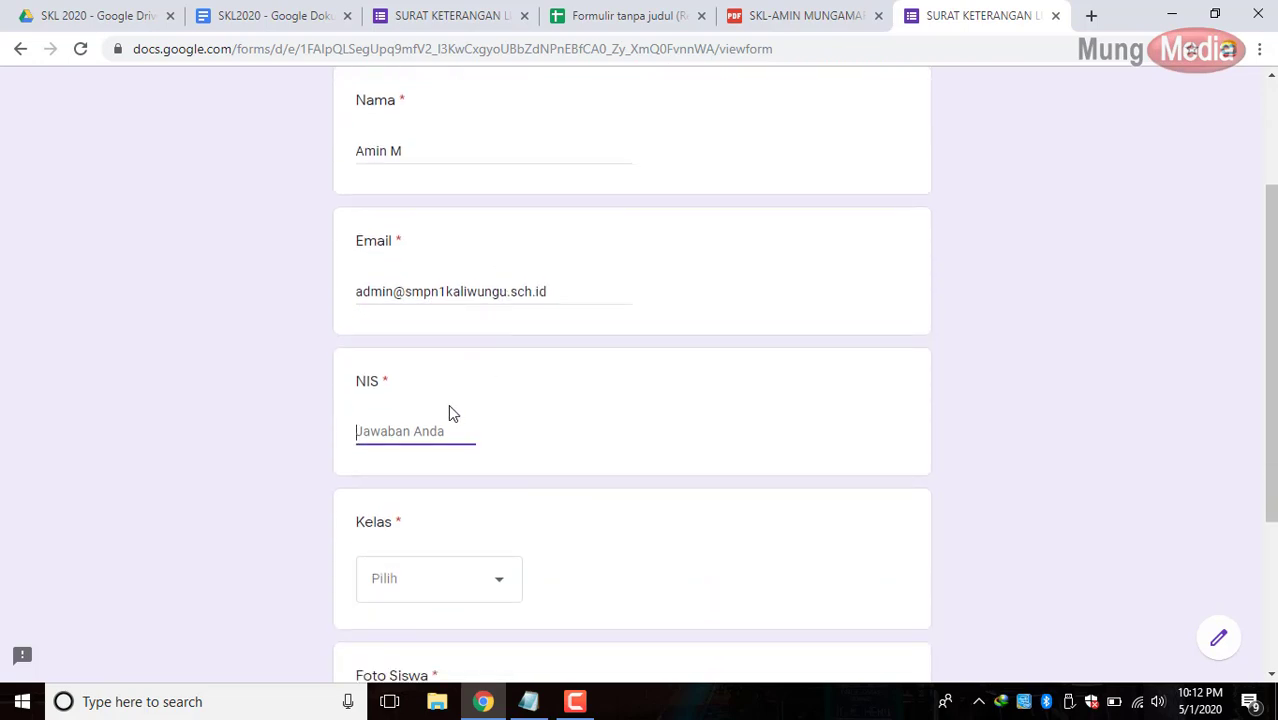
text(1234)
scroll(436, 430, down, 1)
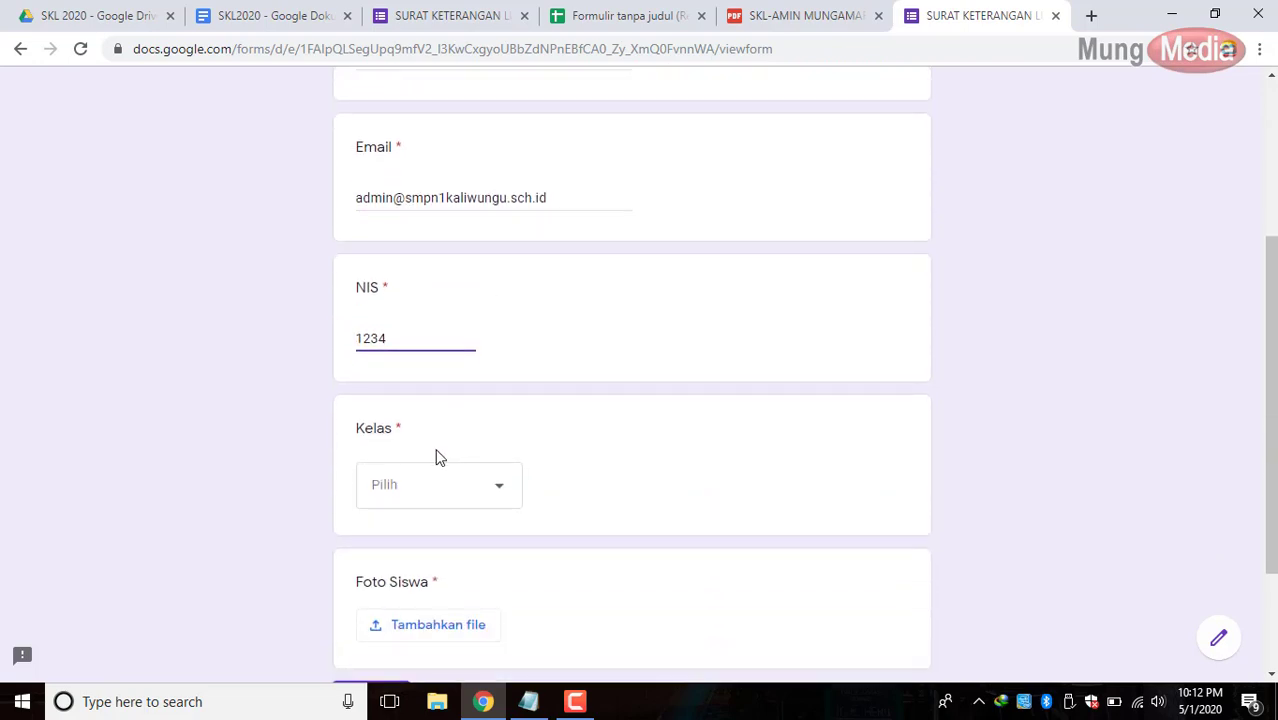
click(448, 487)
scroll(448, 488, down, 2)
click(402, 627)
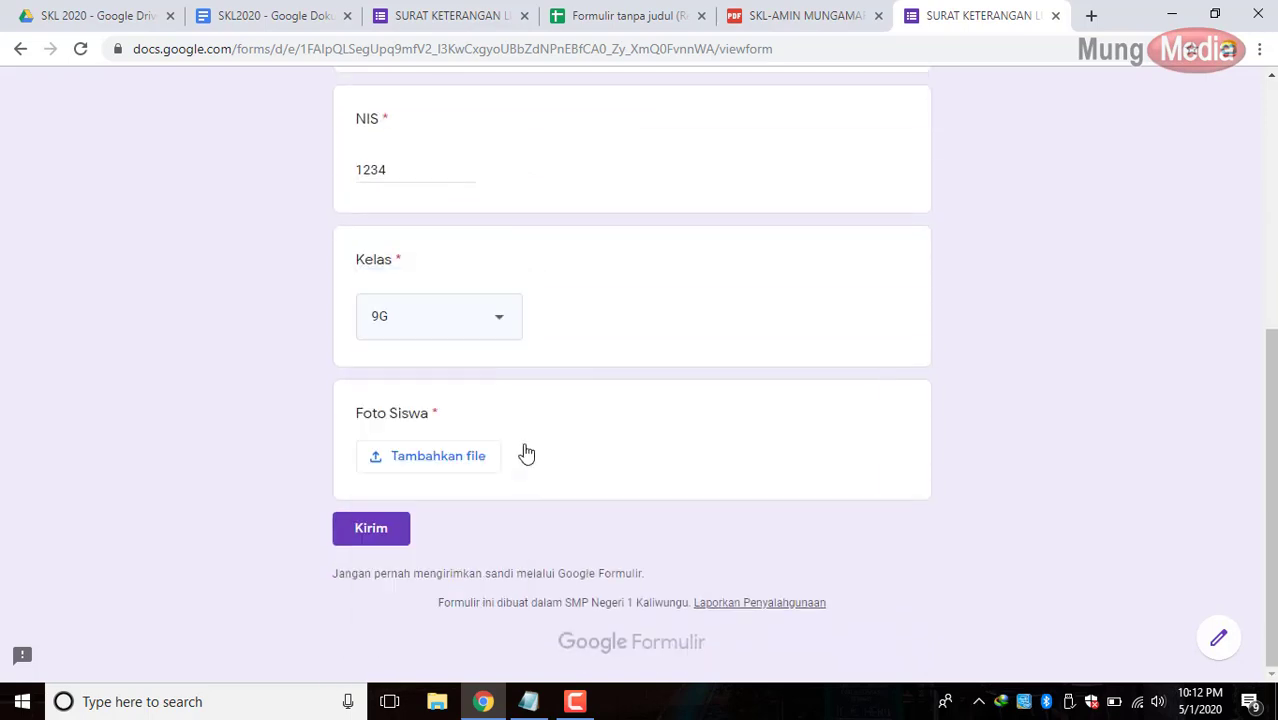
Upload the mrmung-merdeka photo to Foto Siswa and submit the response.
click(451, 457)
click(637, 396)
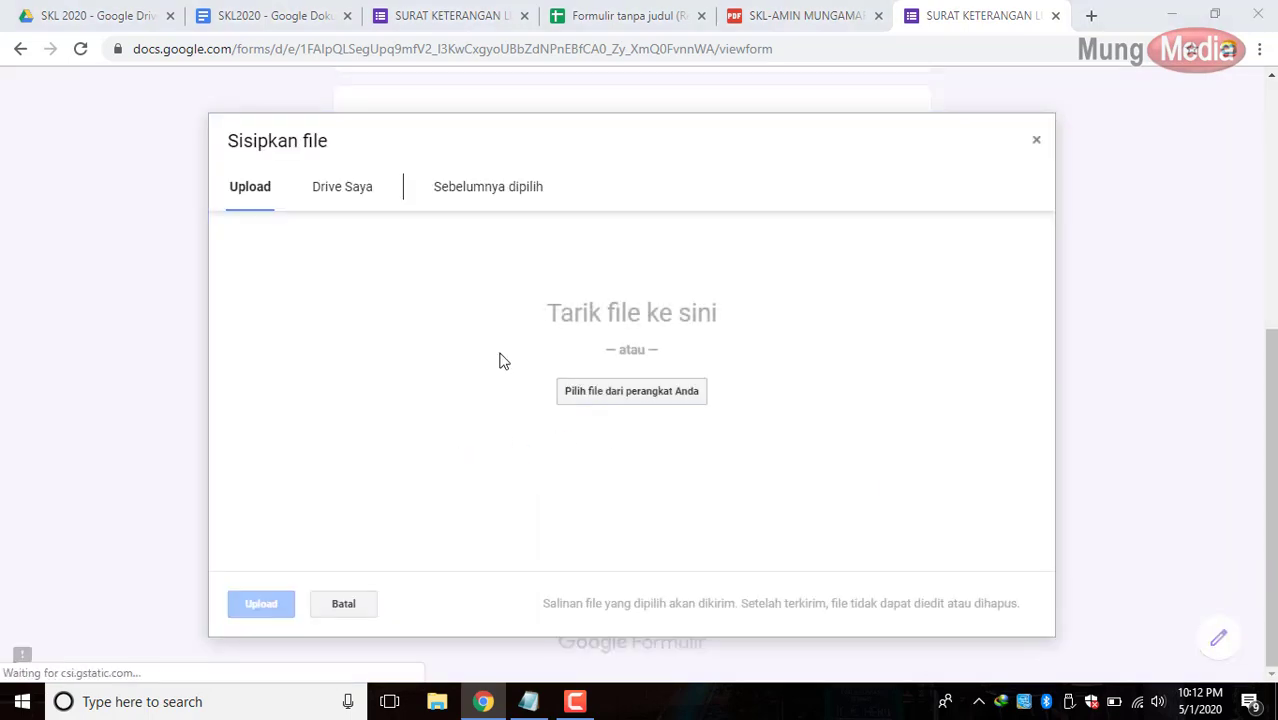
click(311, 261)
scroll(311, 261, down, 1)
click(331, 292)
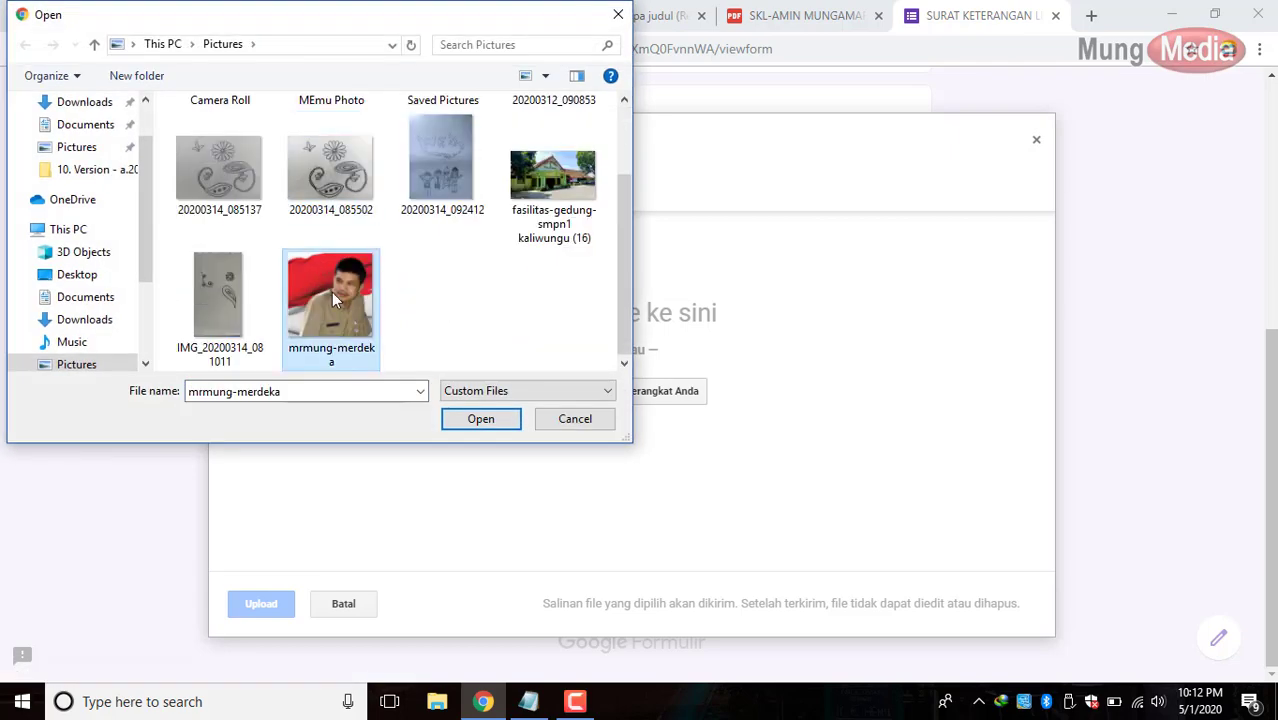
click(484, 425)
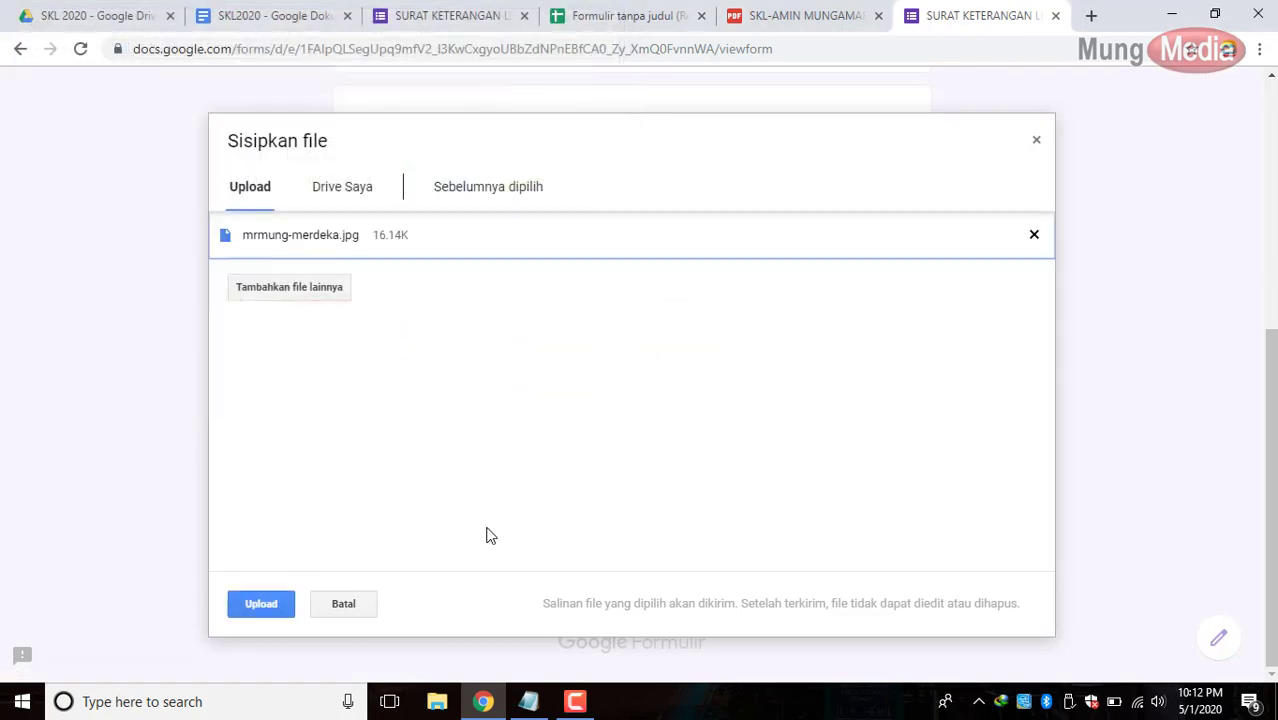
click(260, 605)
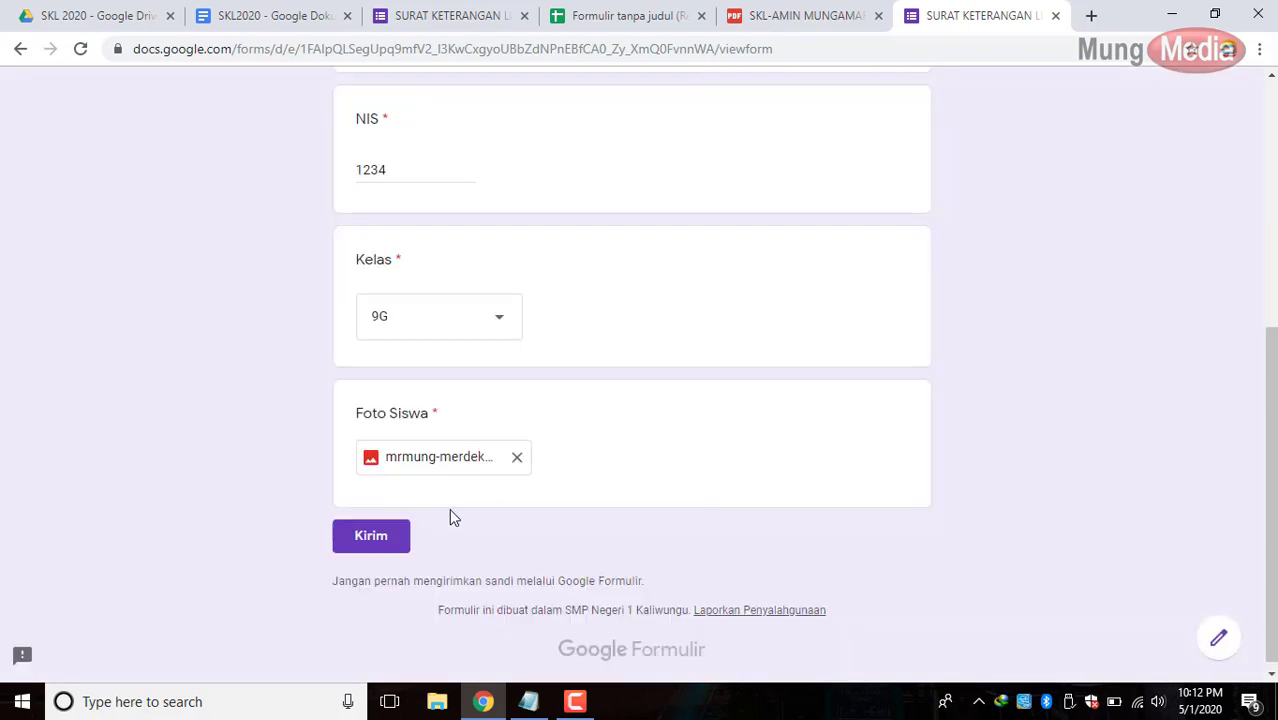
click(371, 537)
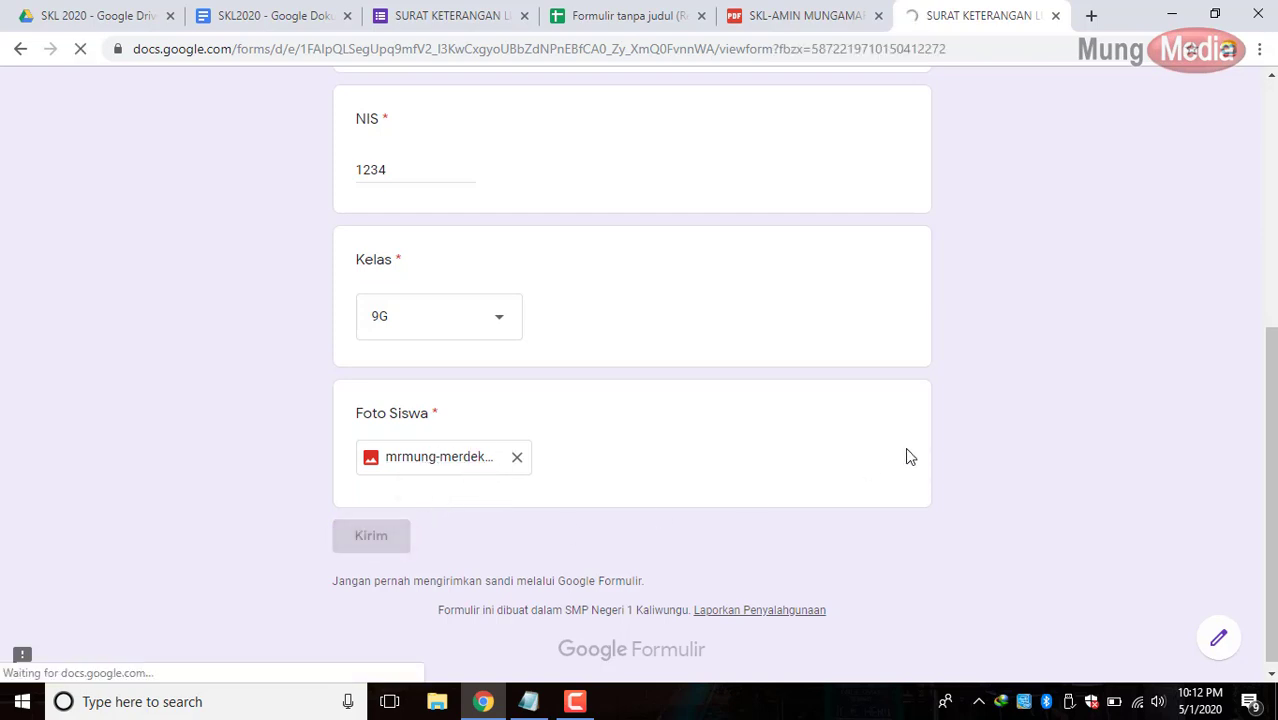
click(628, 15)
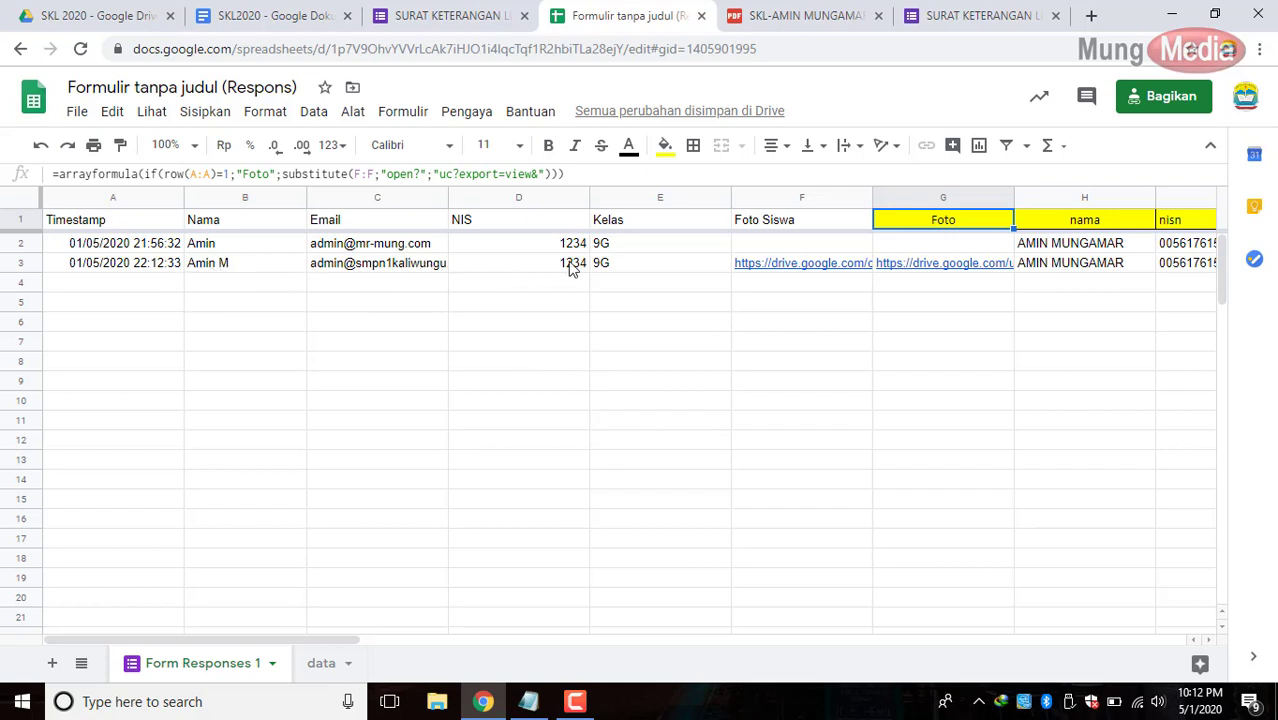
Open the merged SKL document link from cell AB3 in a new tab.
mouse_move(787, 273)
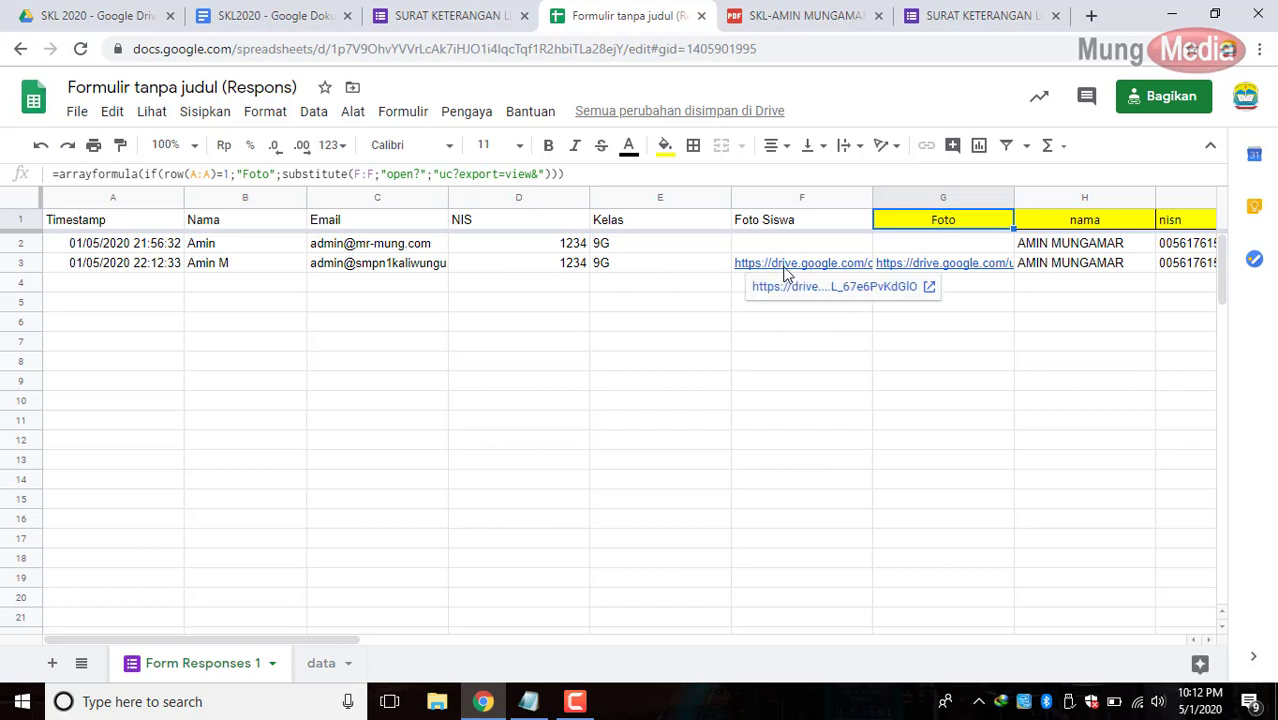
mouse_move(927, 271)
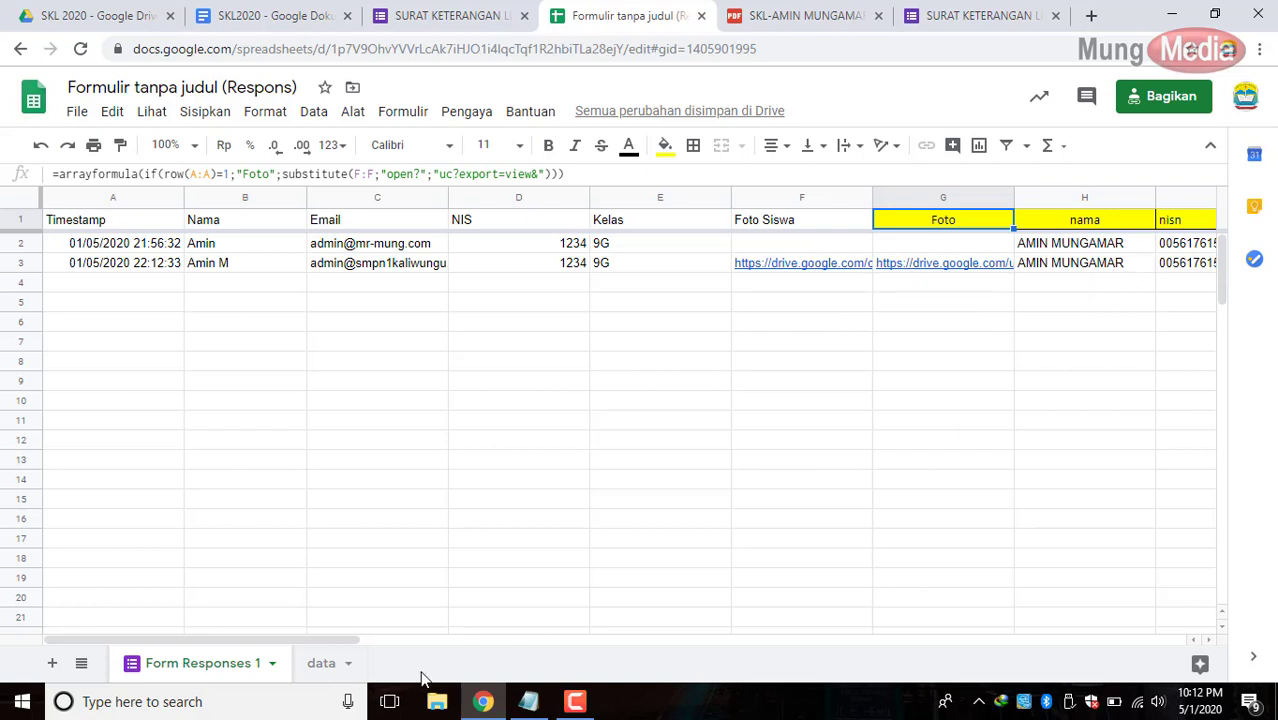
drag(342, 640, 1178, 570)
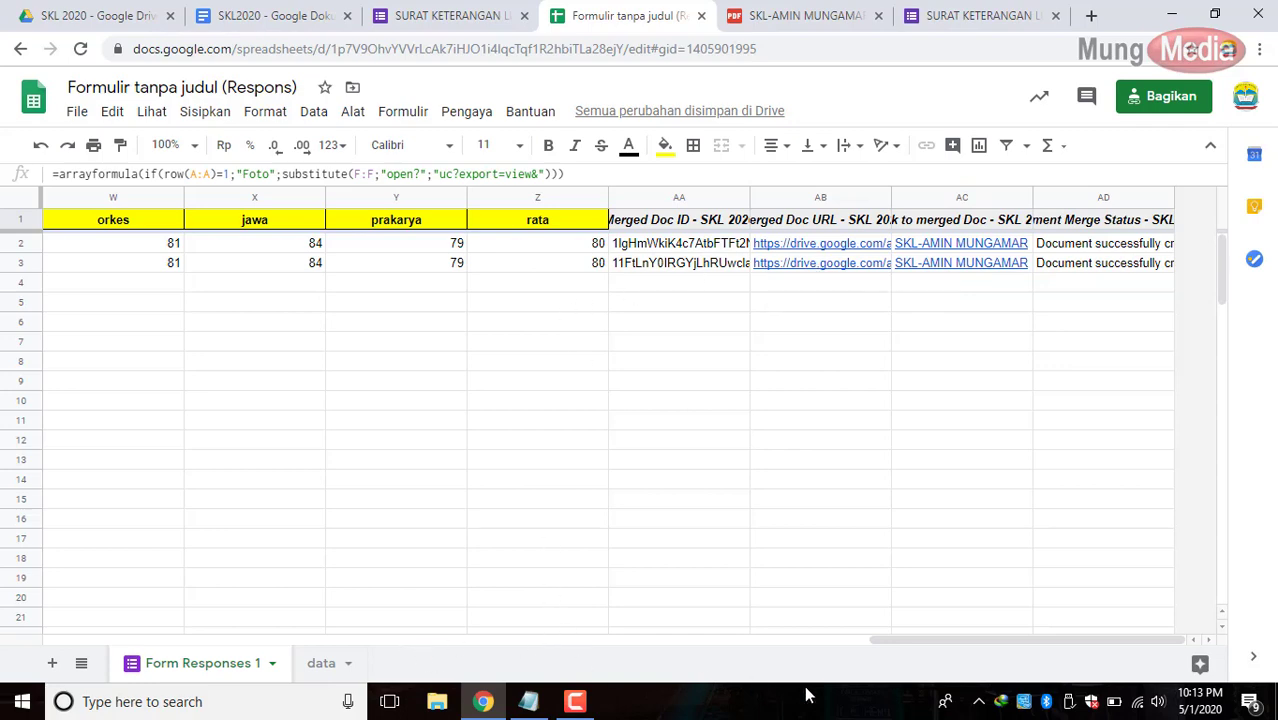
drag(889, 646, 1021, 608)
click(812, 268)
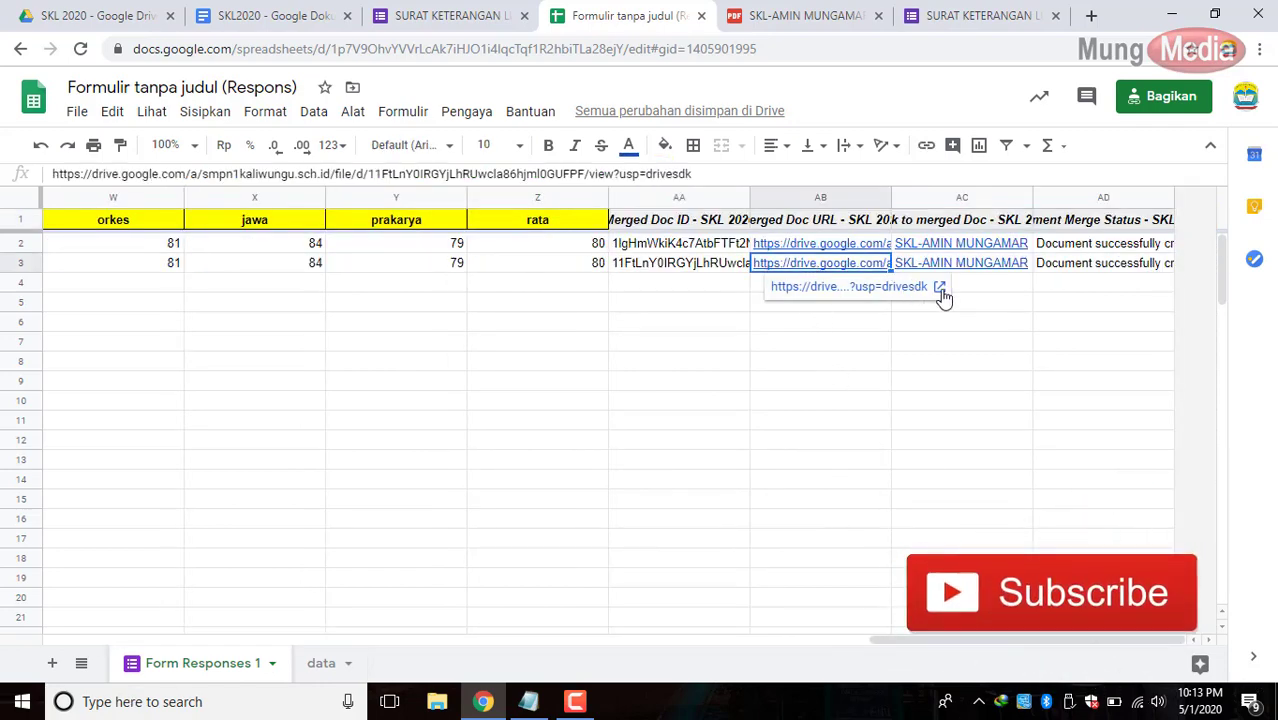
click(937, 289)
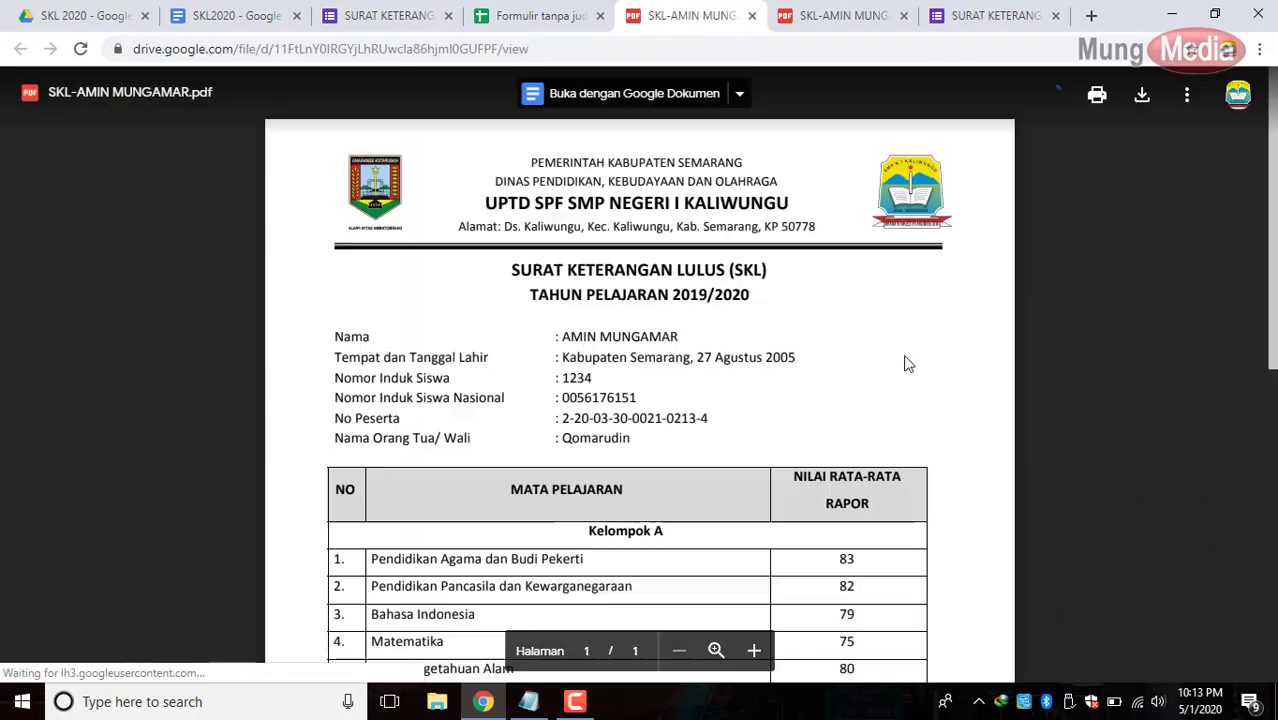
Check the photo in the merged PDF, then return to SKL2020 at the NIP line.
scroll(818, 318, down, 6)
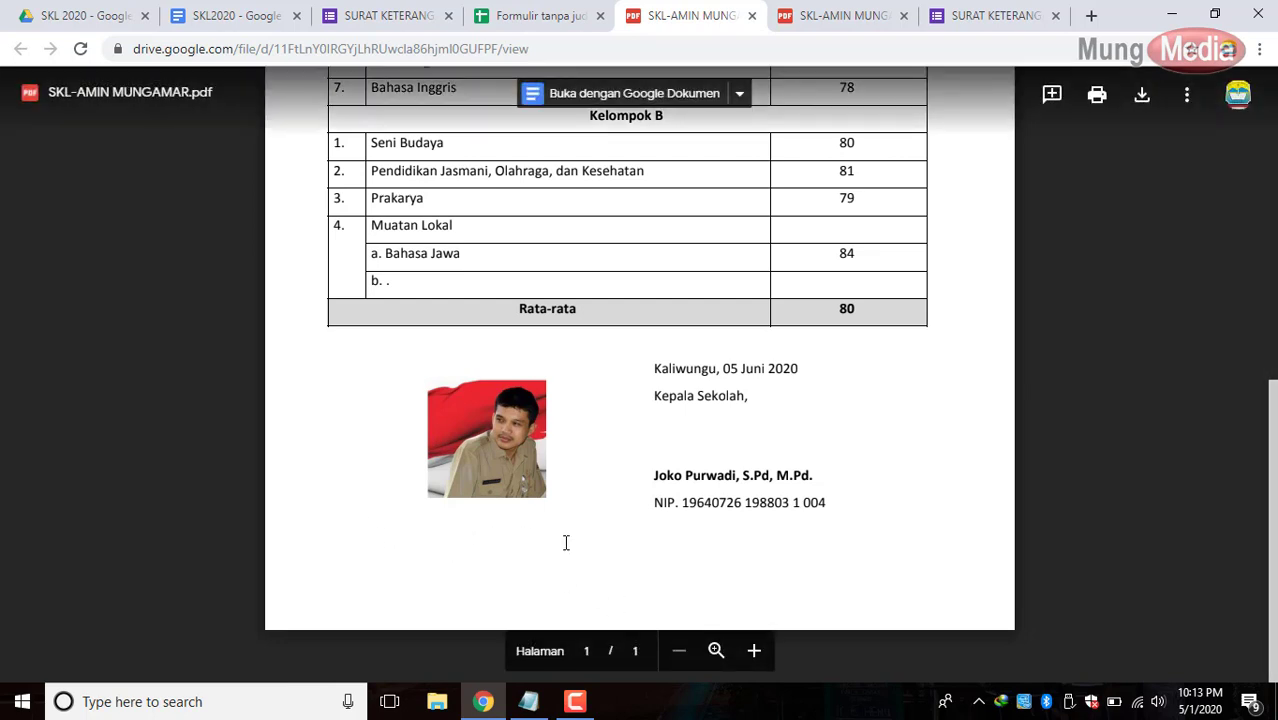
click(394, 18)
click(880, 140)
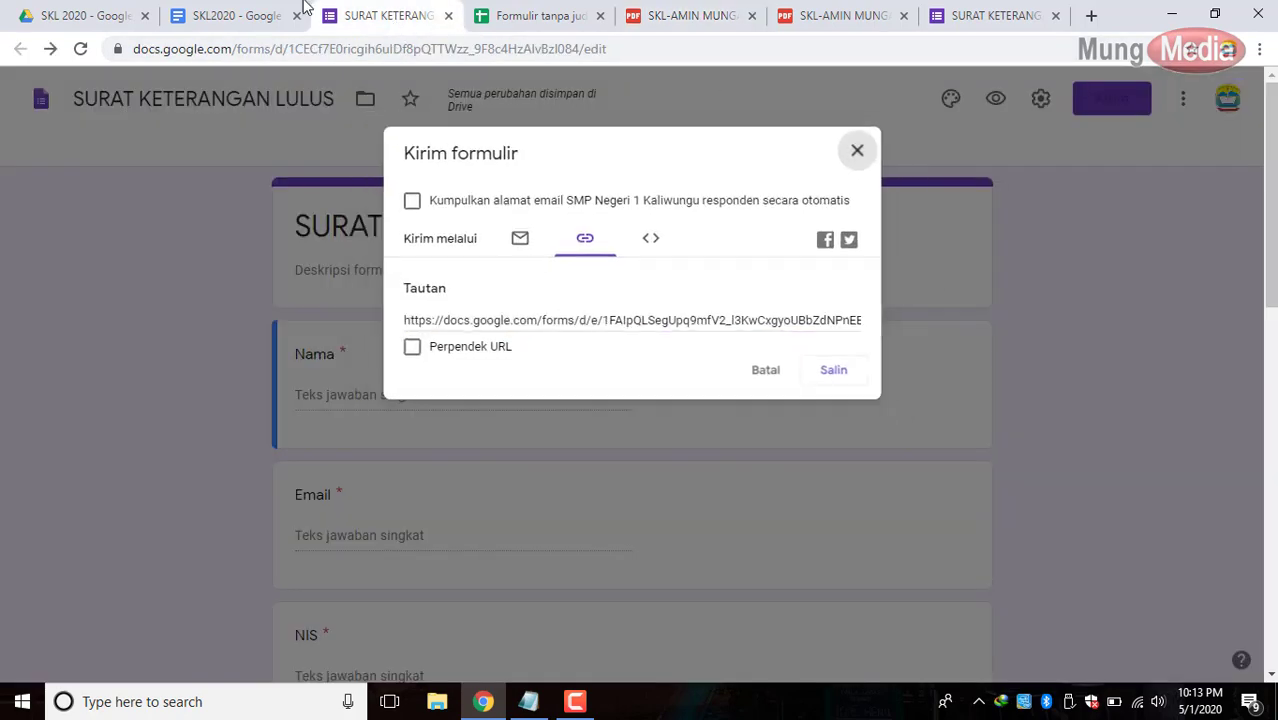
click(210, 17)
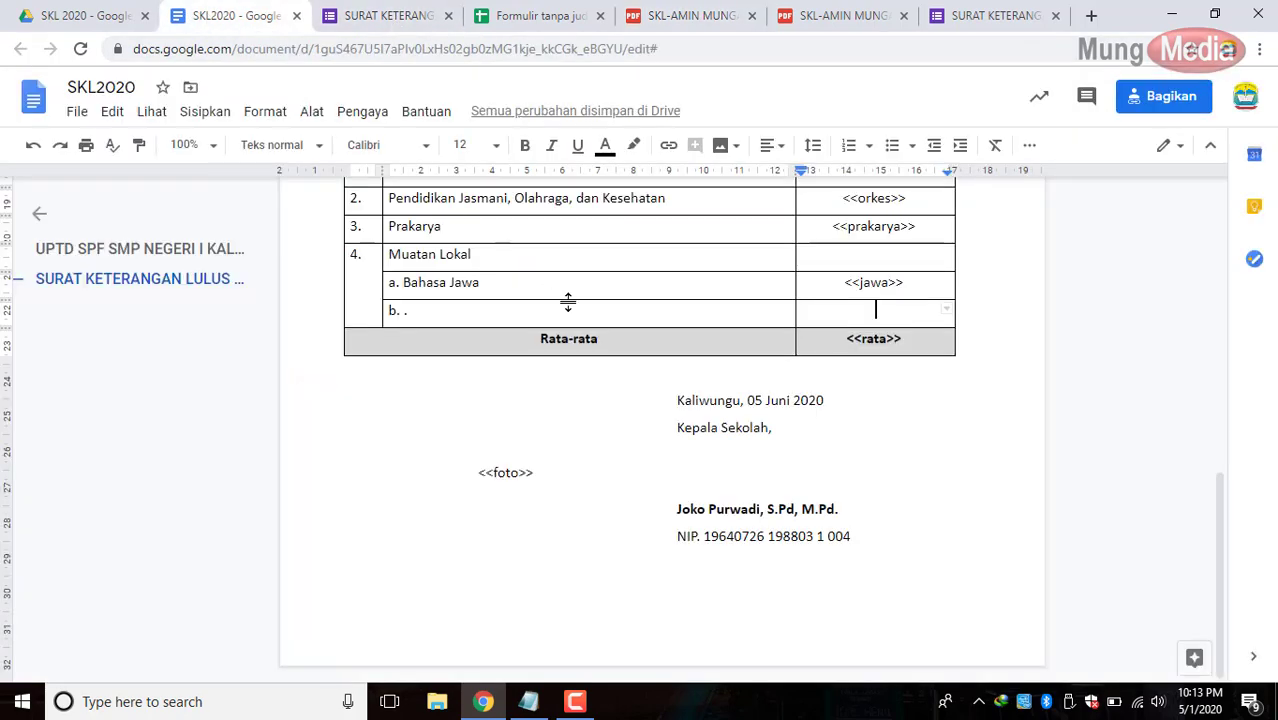
click(866, 536)
Add a line below NIP, then merge and left-align the signature table's bottom row.
key(Return)
click(508, 577)
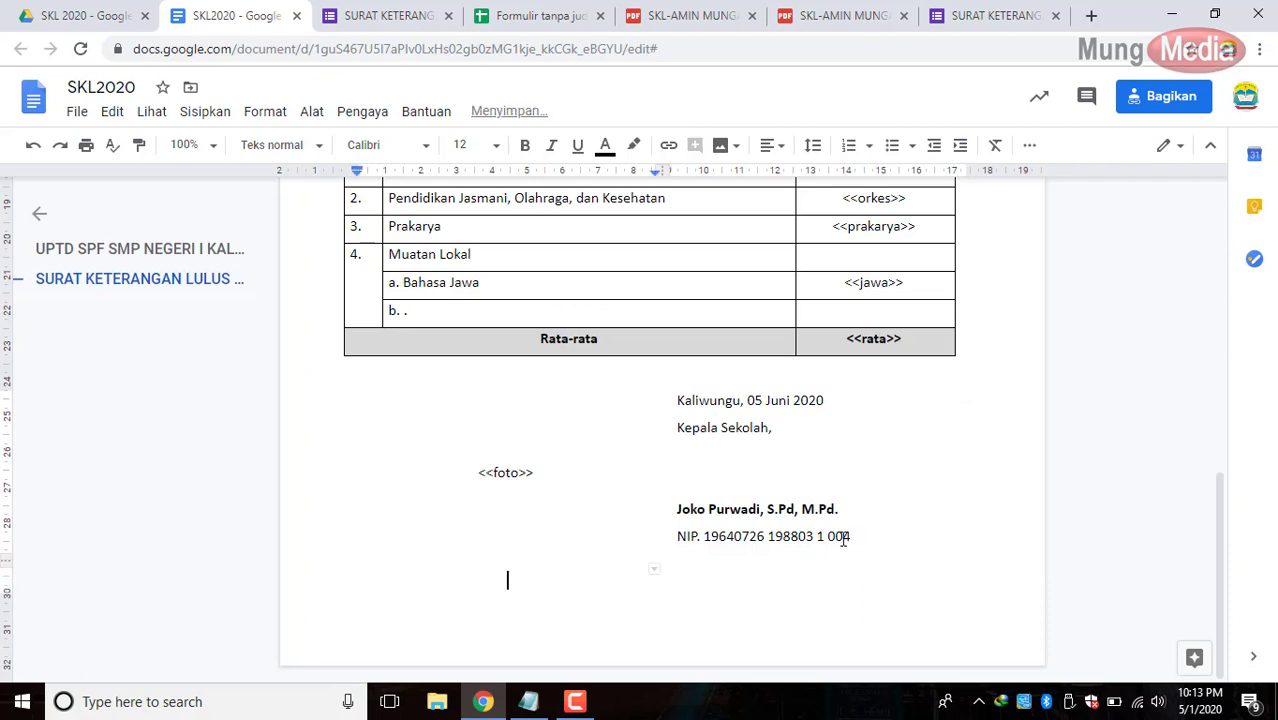
drag(548, 600, 730, 579)
right_click(730, 579)
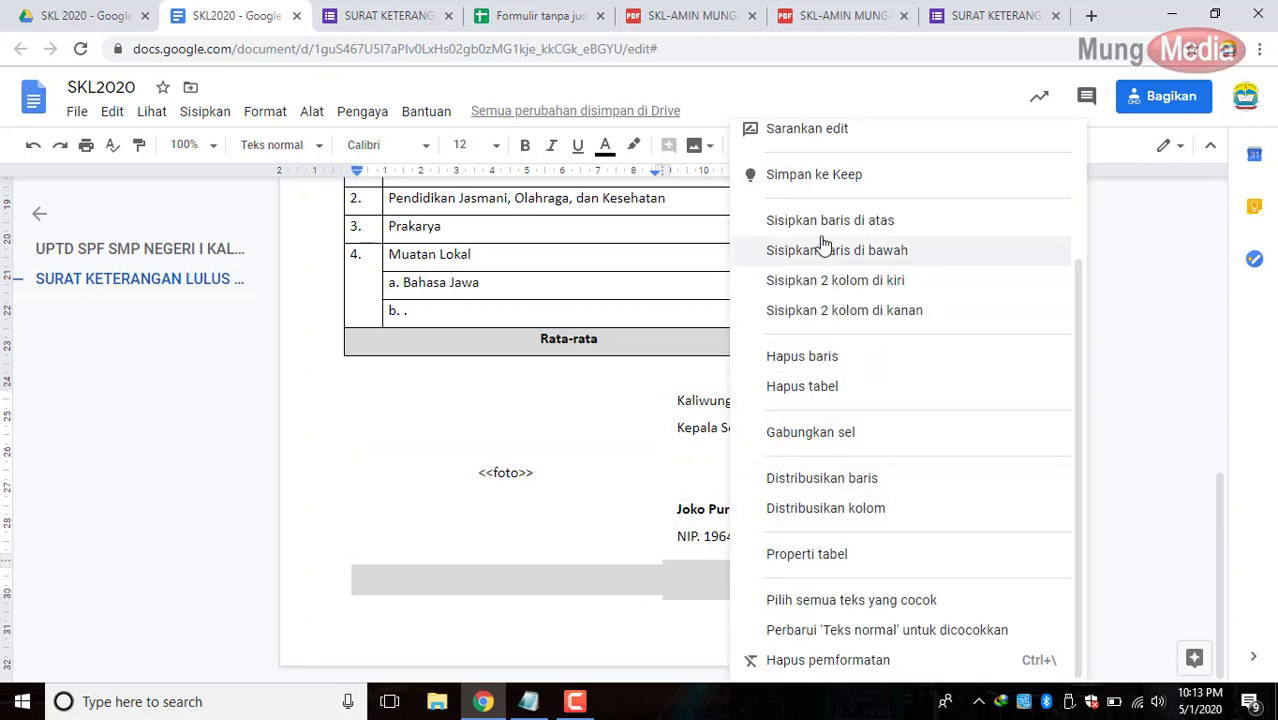
click(812, 432)
click(502, 580)
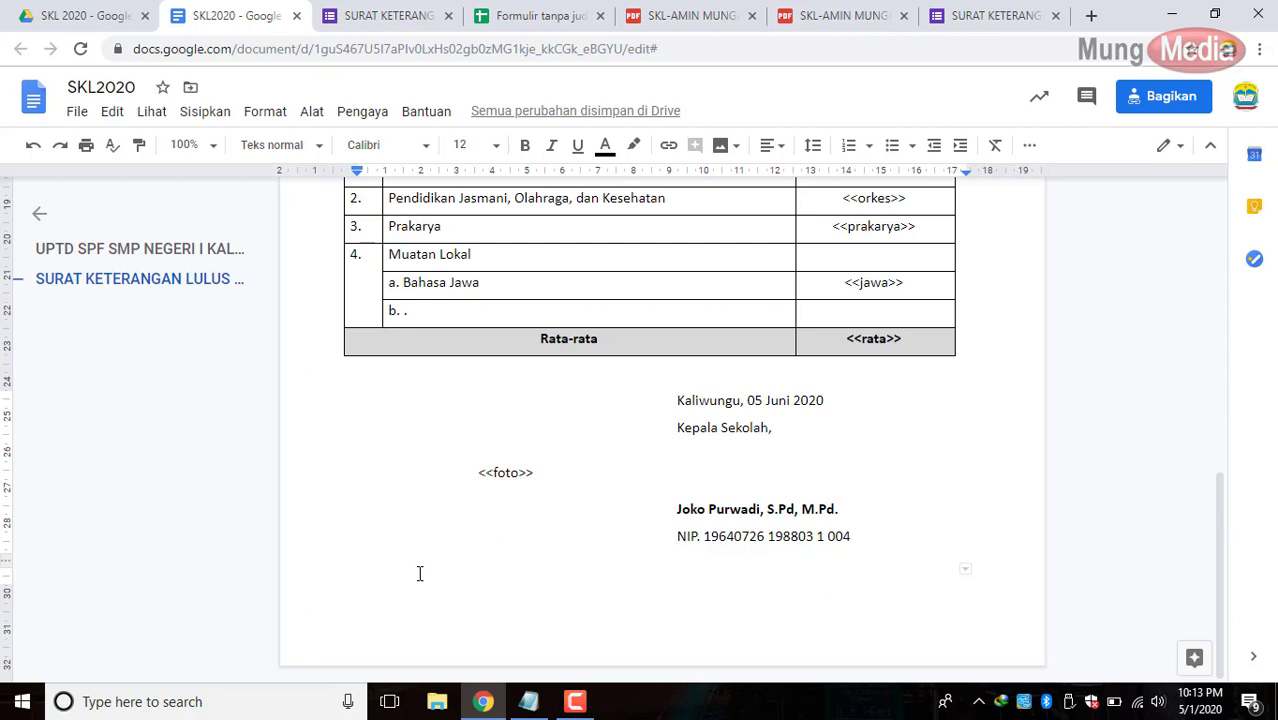
click(773, 145)
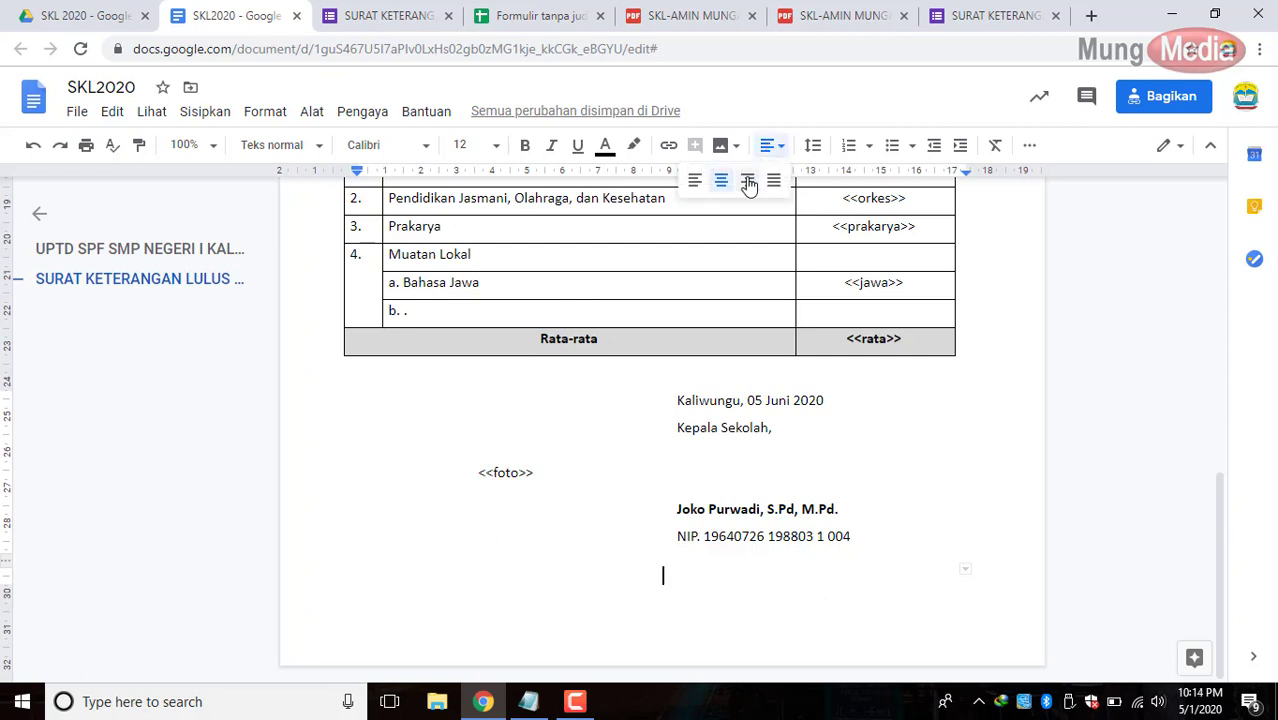
click(695, 182)
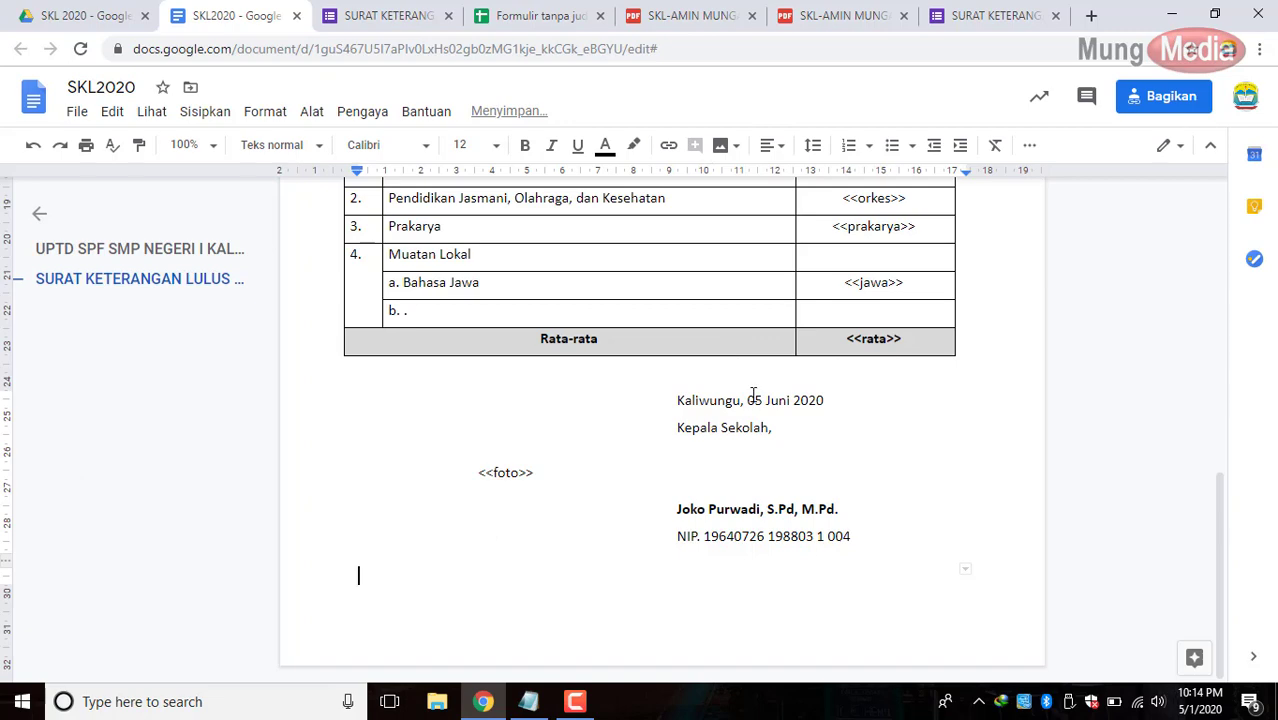
scroll(739, 403, up, 10)
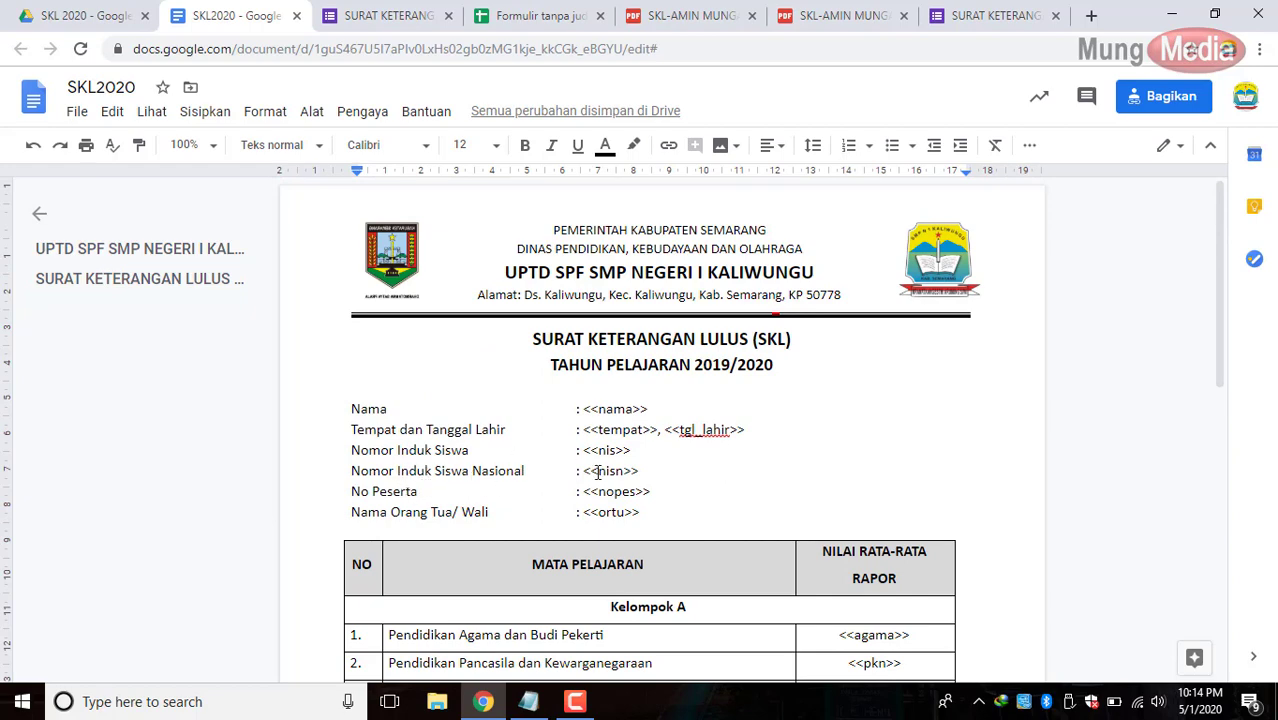
scroll(668, 493, down, 10)
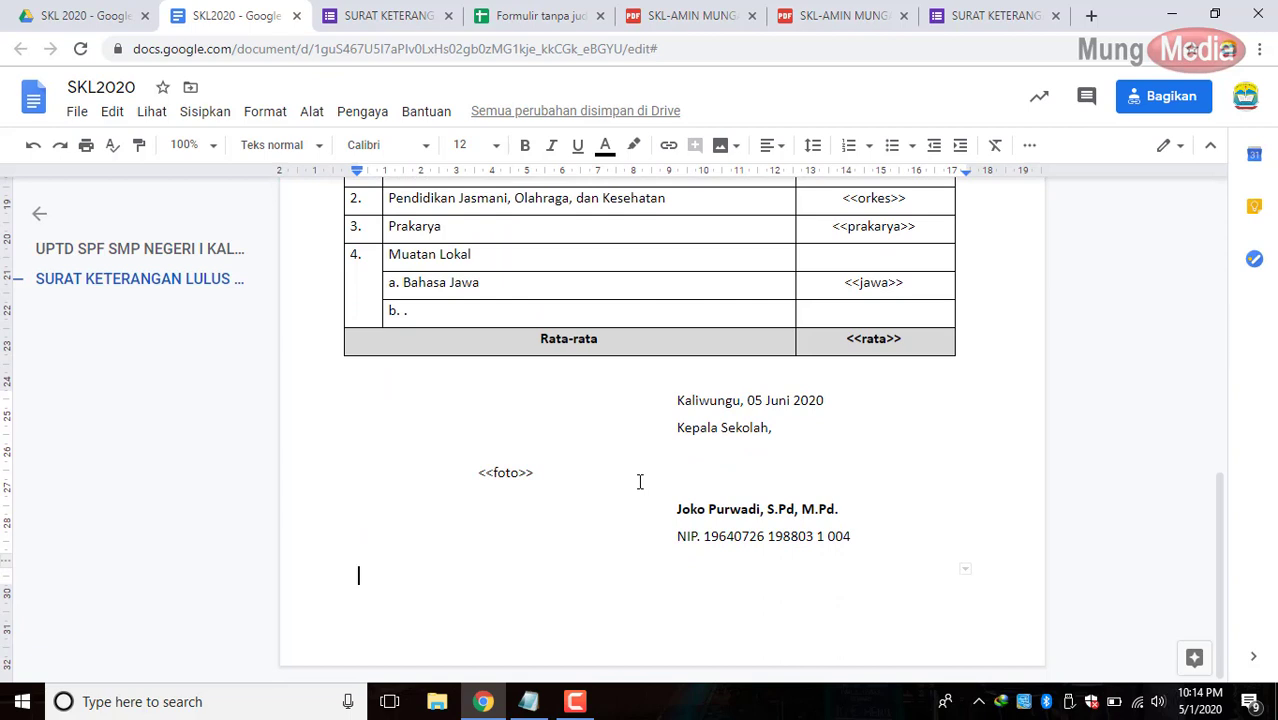
Type <<nisn>> in the merged cell and set it to font size 24.
text(<<nisn>>)
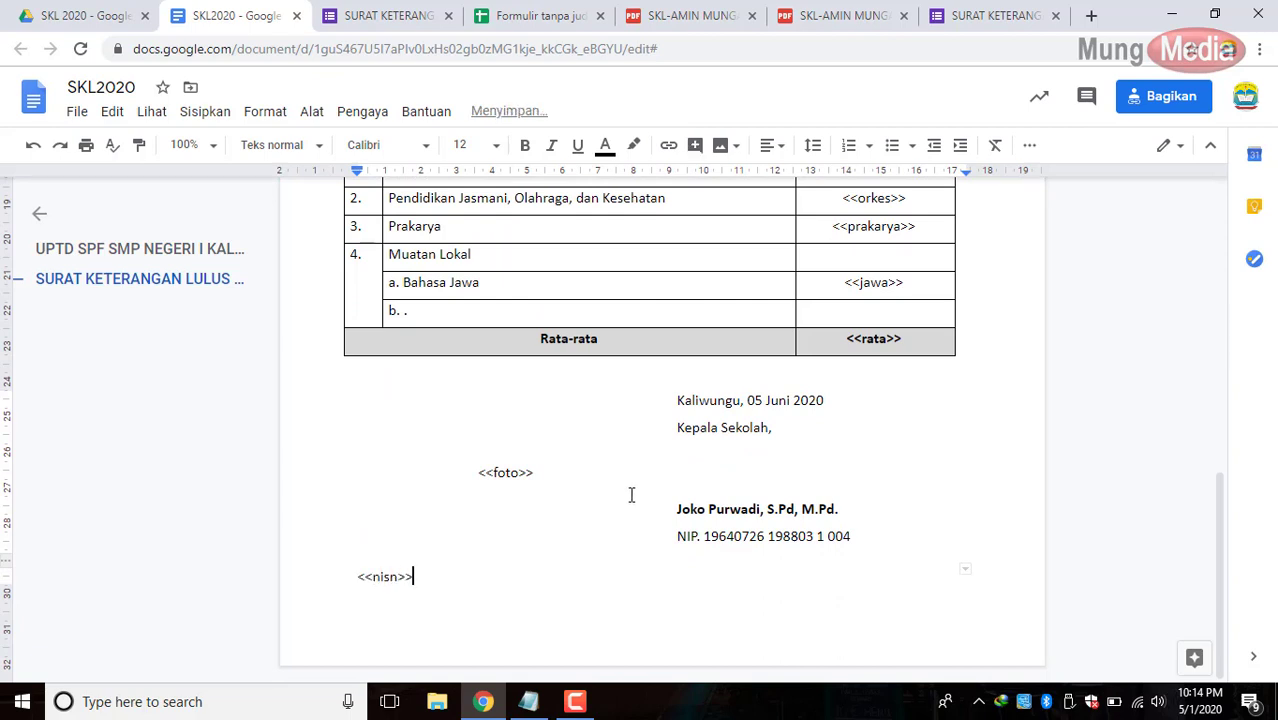
drag(358, 573, 432, 587)
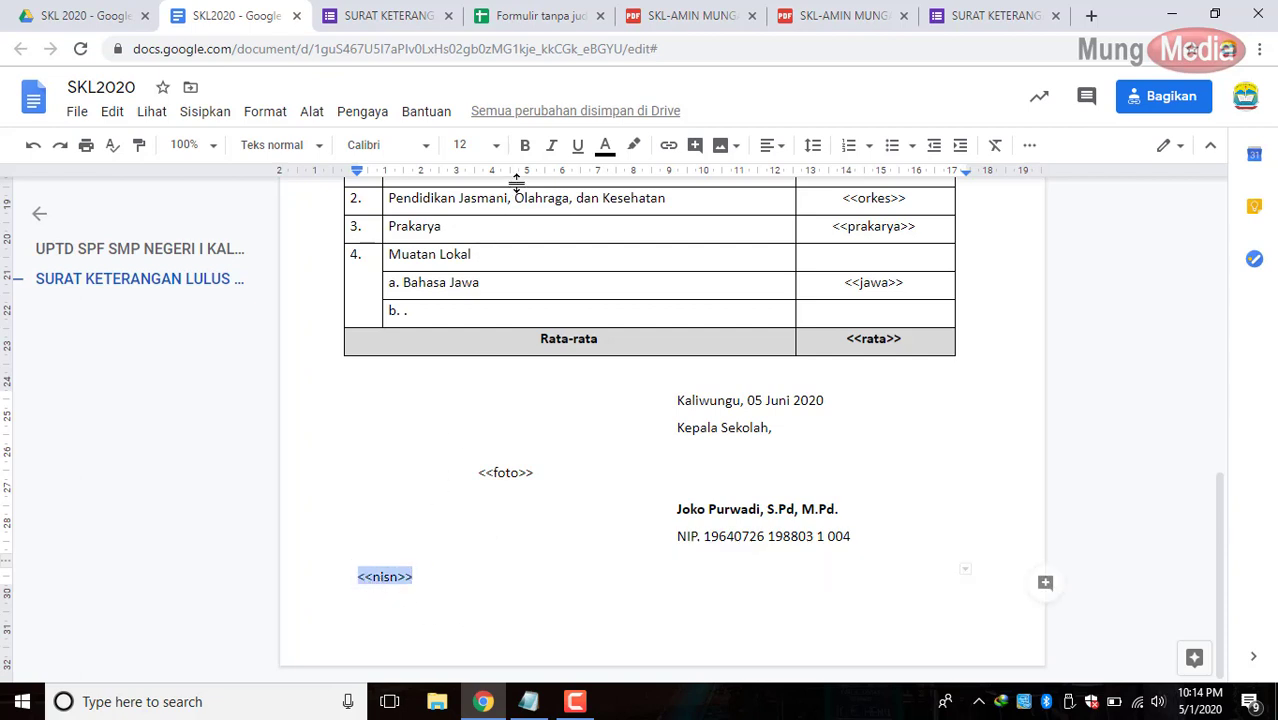
click(463, 145)
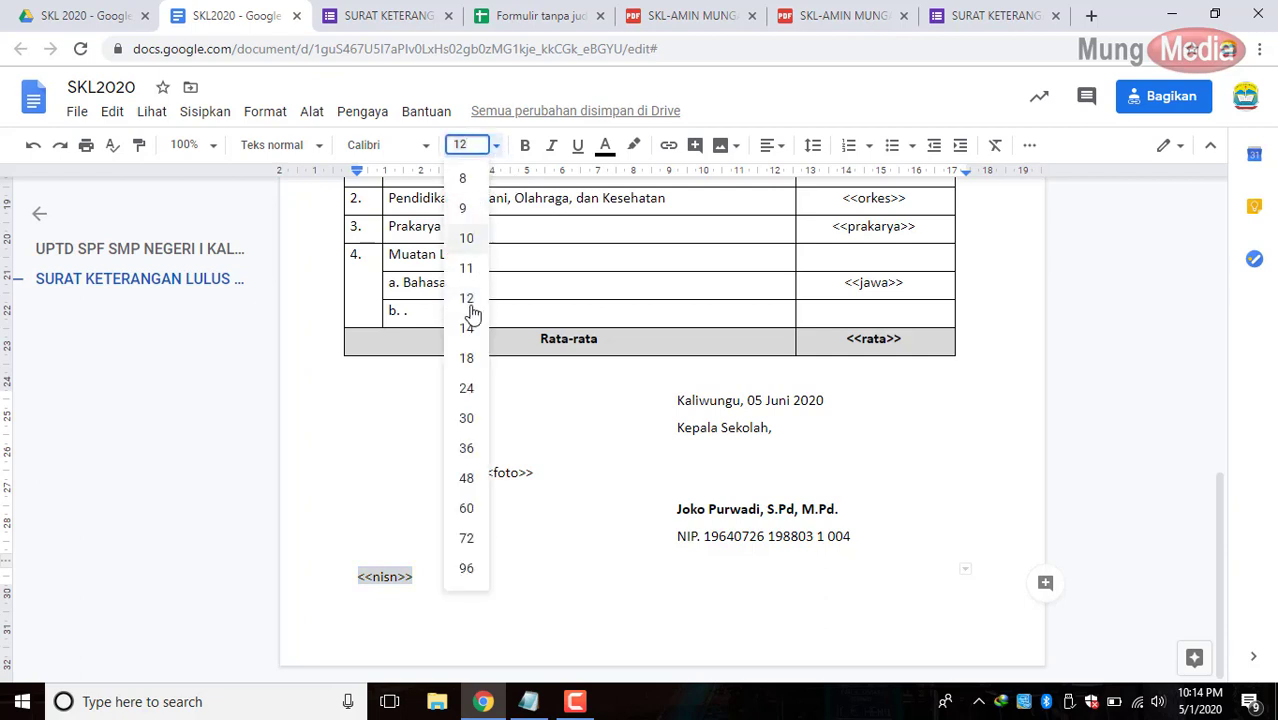
click(466, 387)
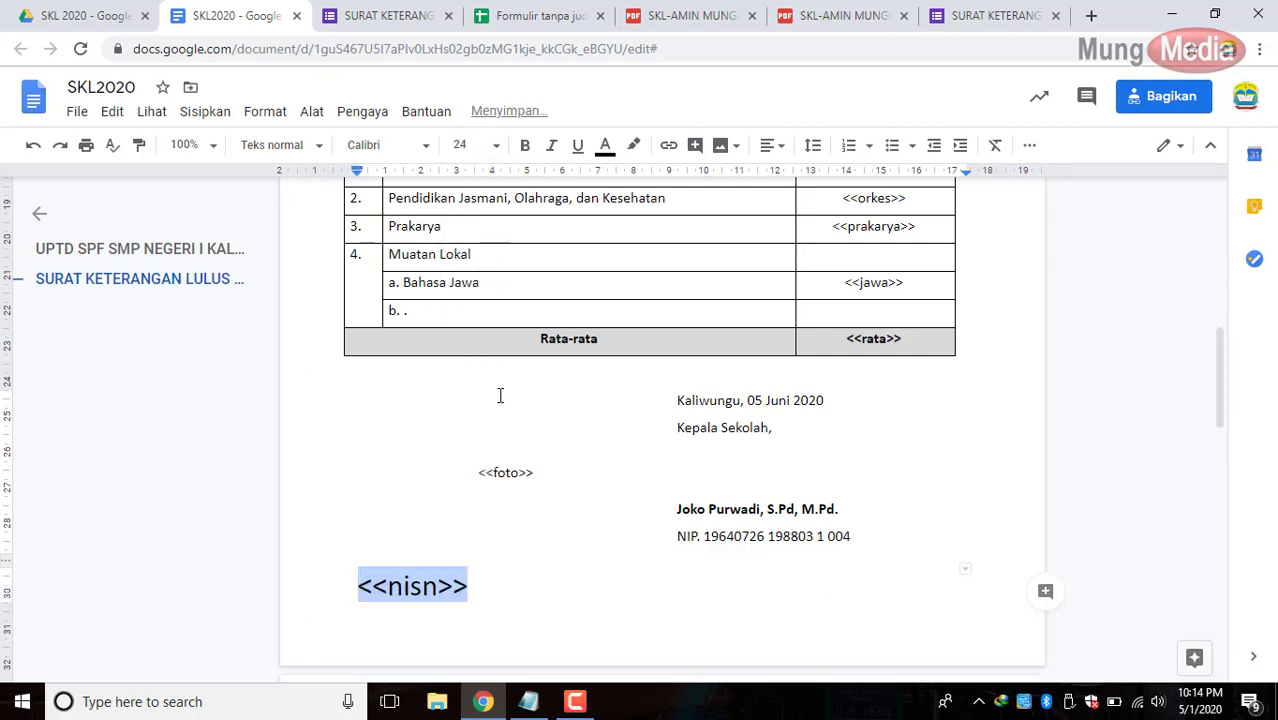
click(423, 147)
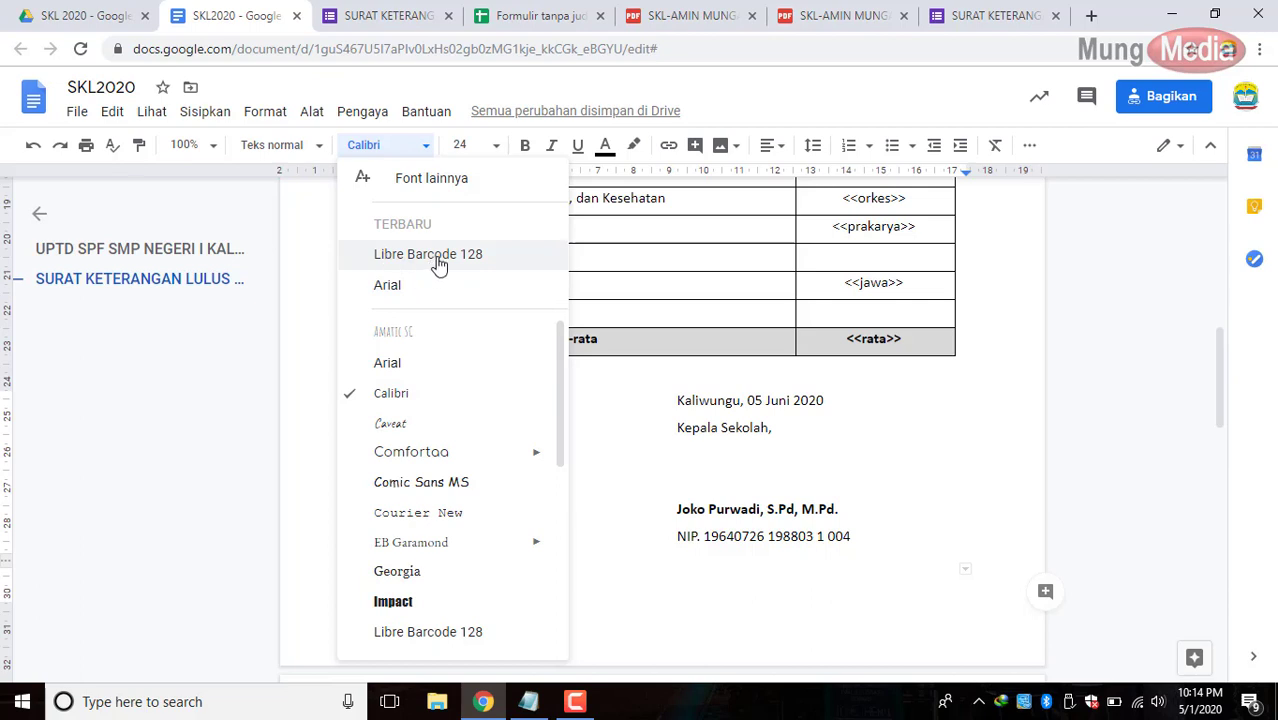
Add Libre Barcode 39 from the font library and apply it to <<nisn>>.
click(416, 180)
click(354, 199)
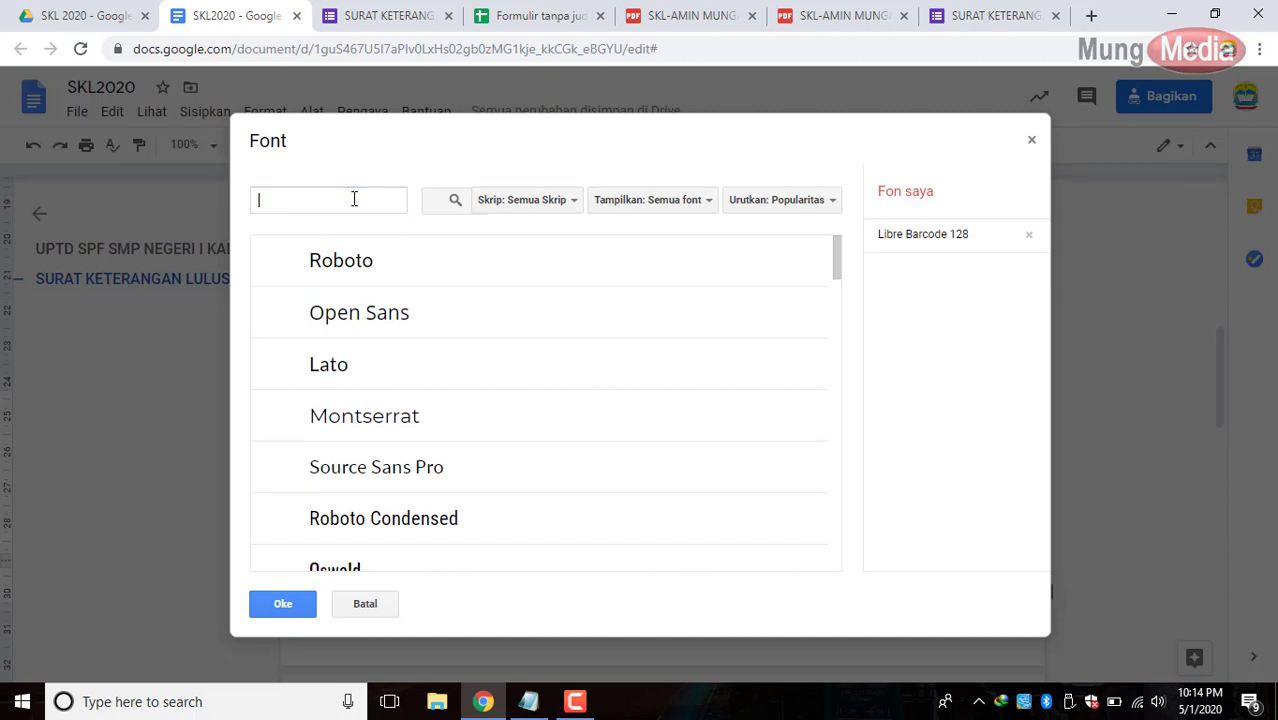
text(barc)
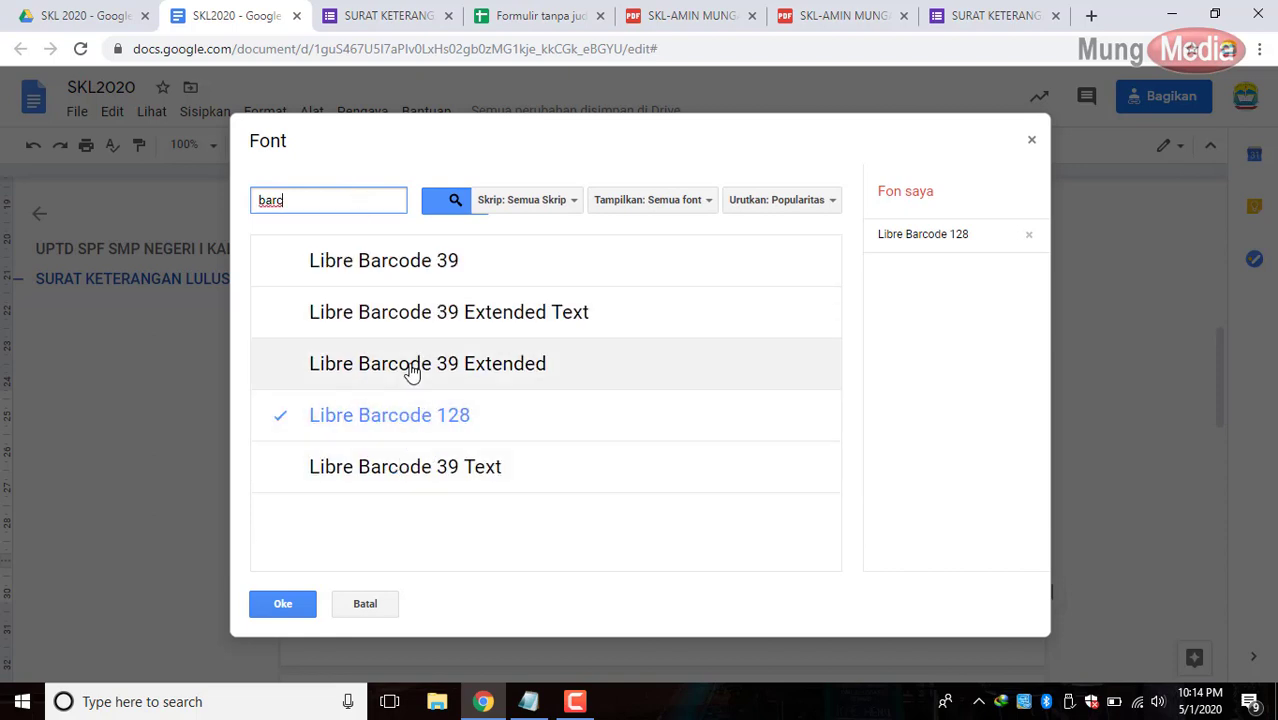
click(453, 262)
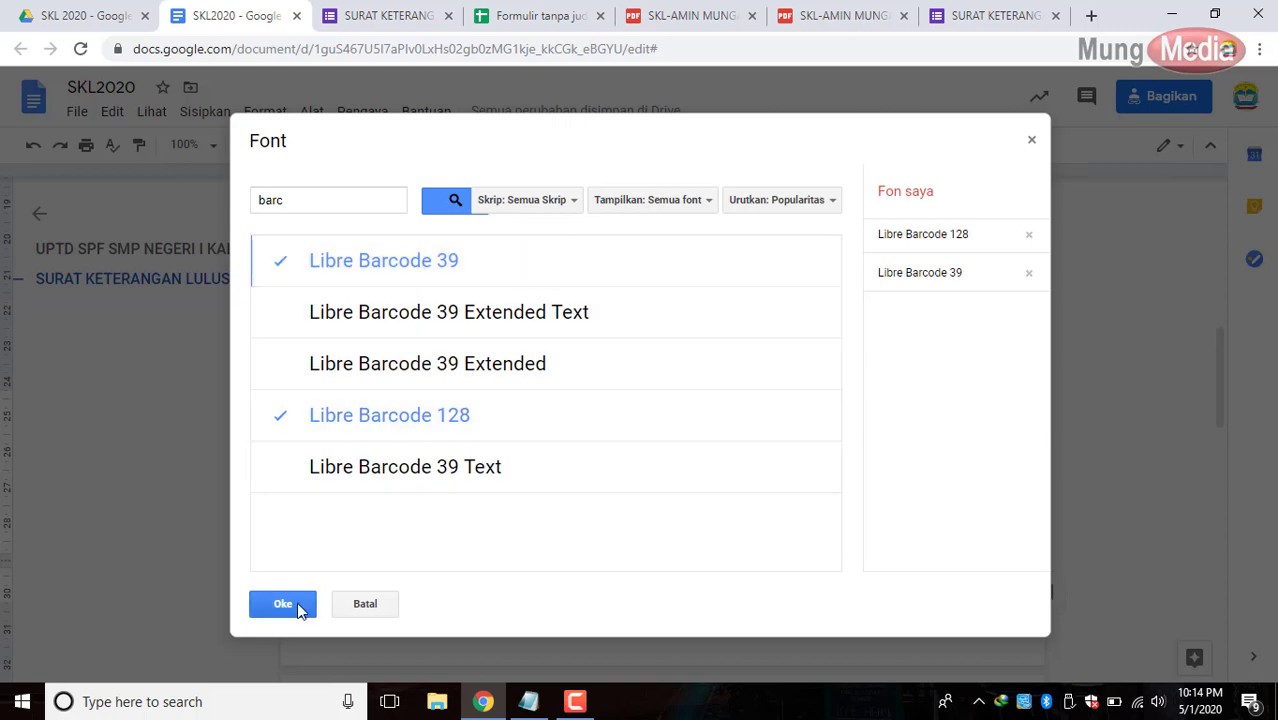
click(283, 604)
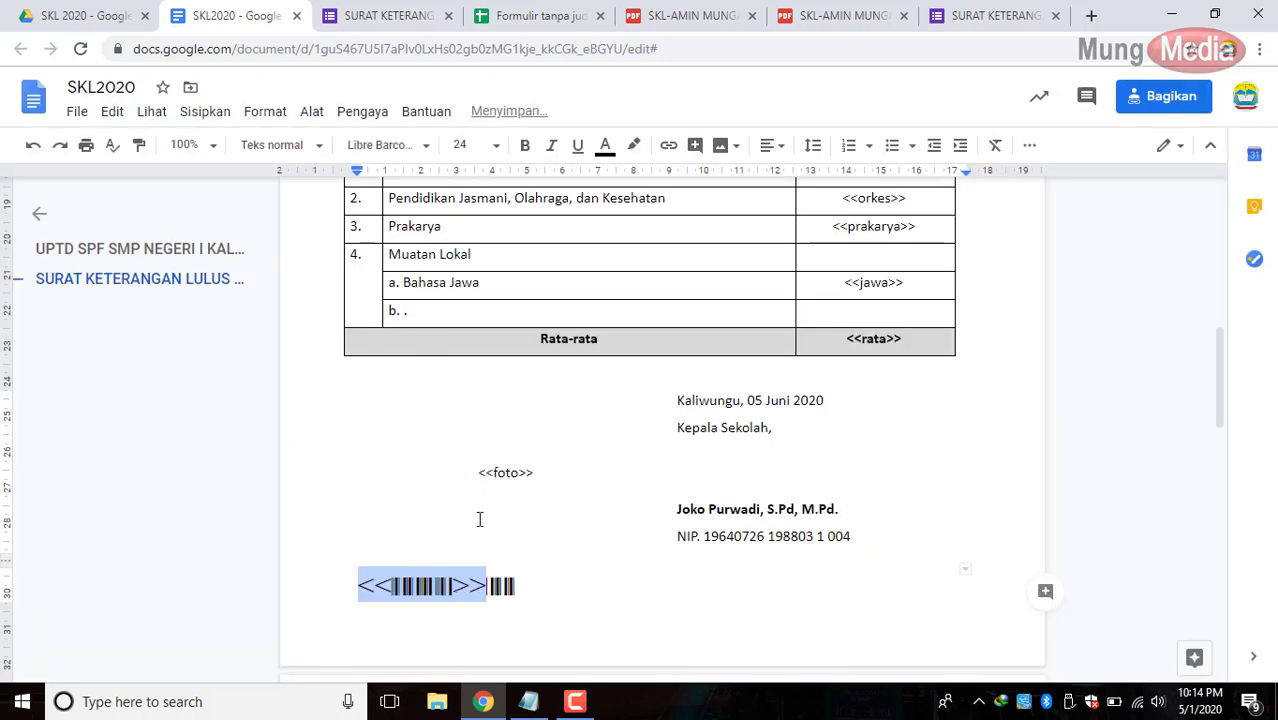
click(423, 146)
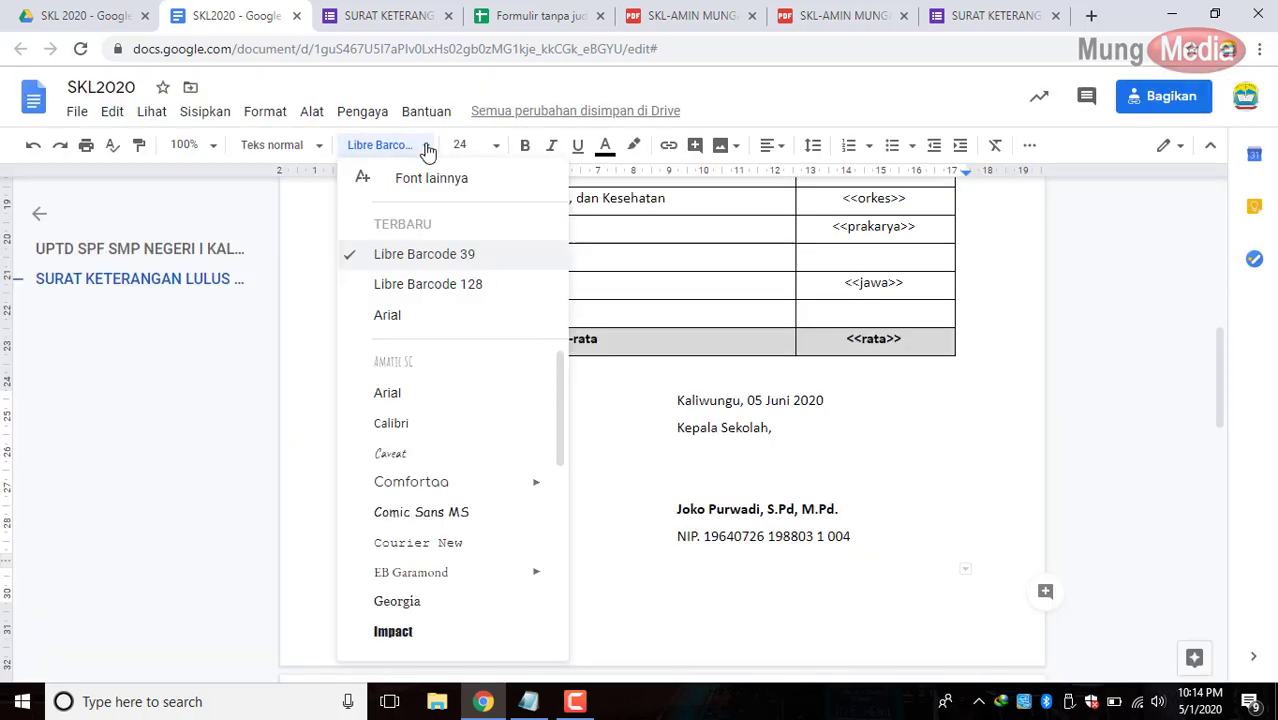
click(420, 284)
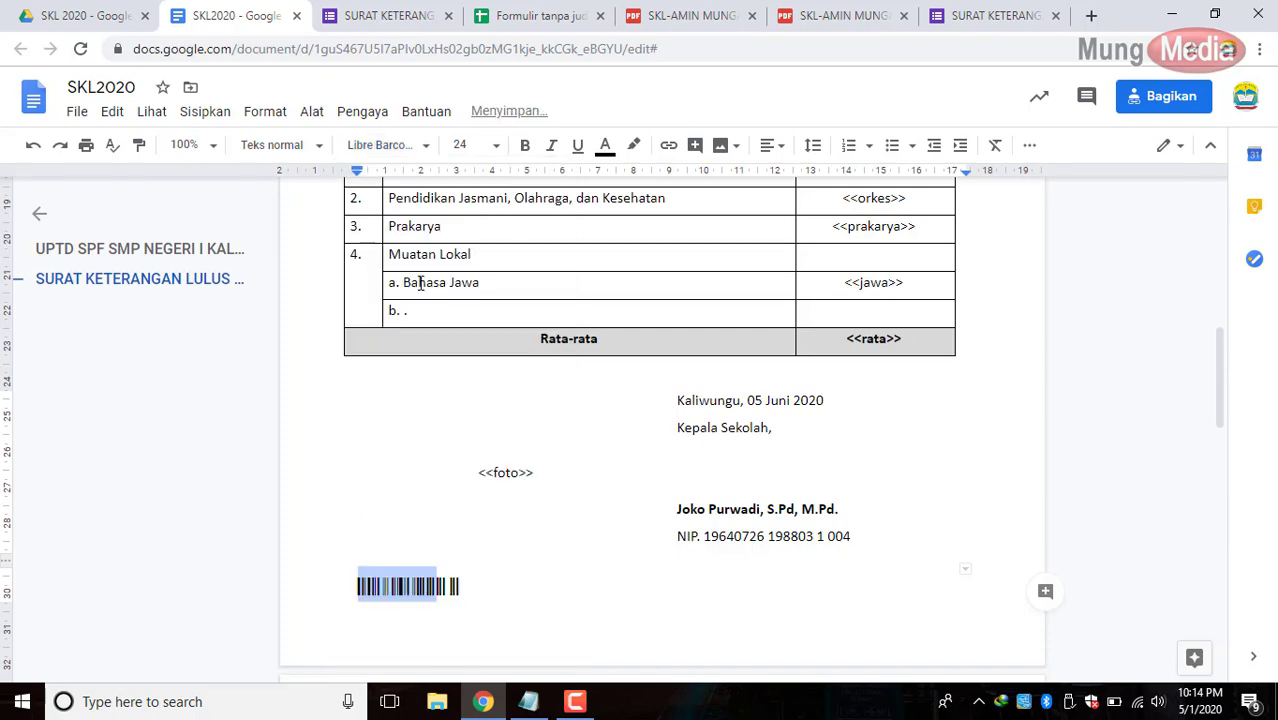
click(402, 147)
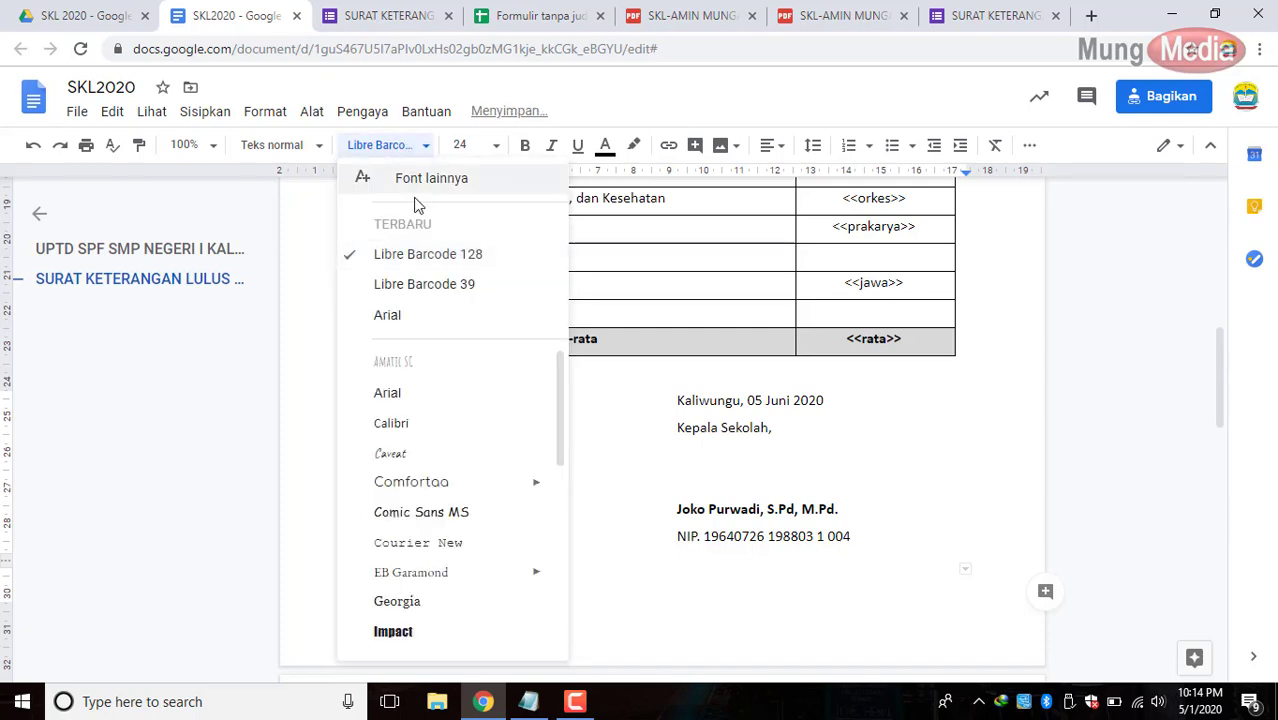
click(418, 285)
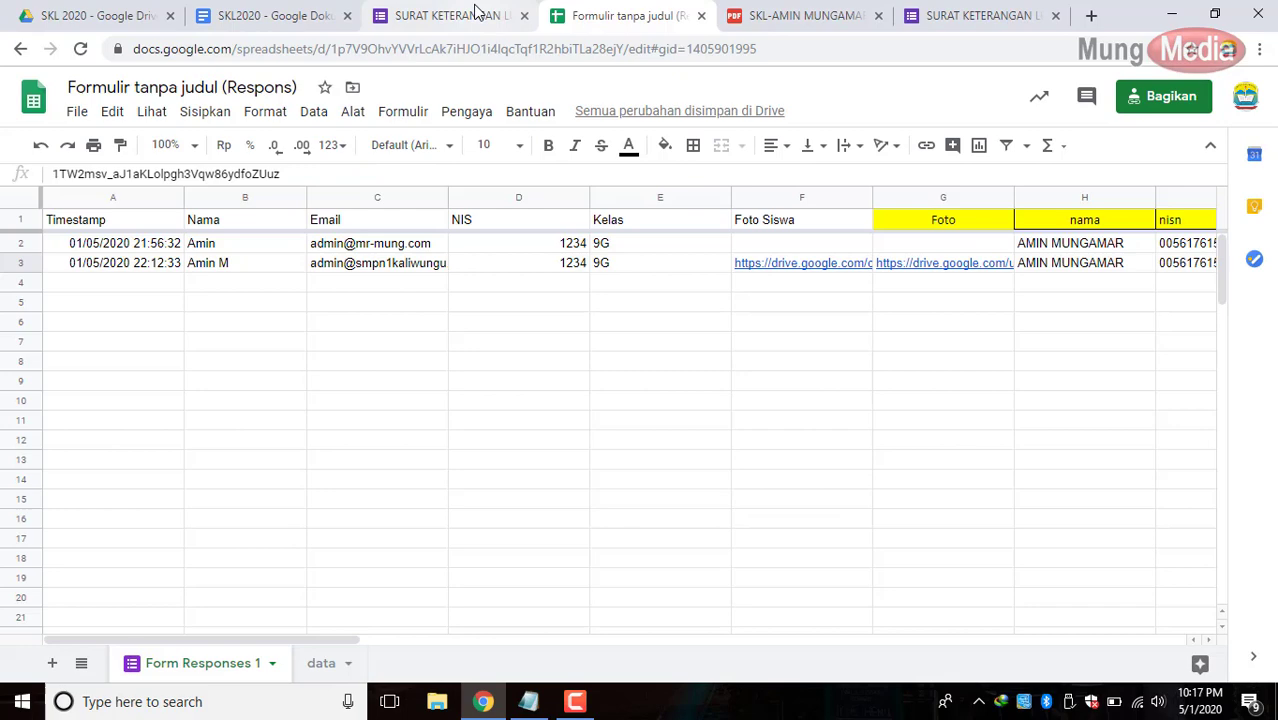
Confirm the placeholder's barcode font, then start a fresh response to the graduation form.
click(471, 12)
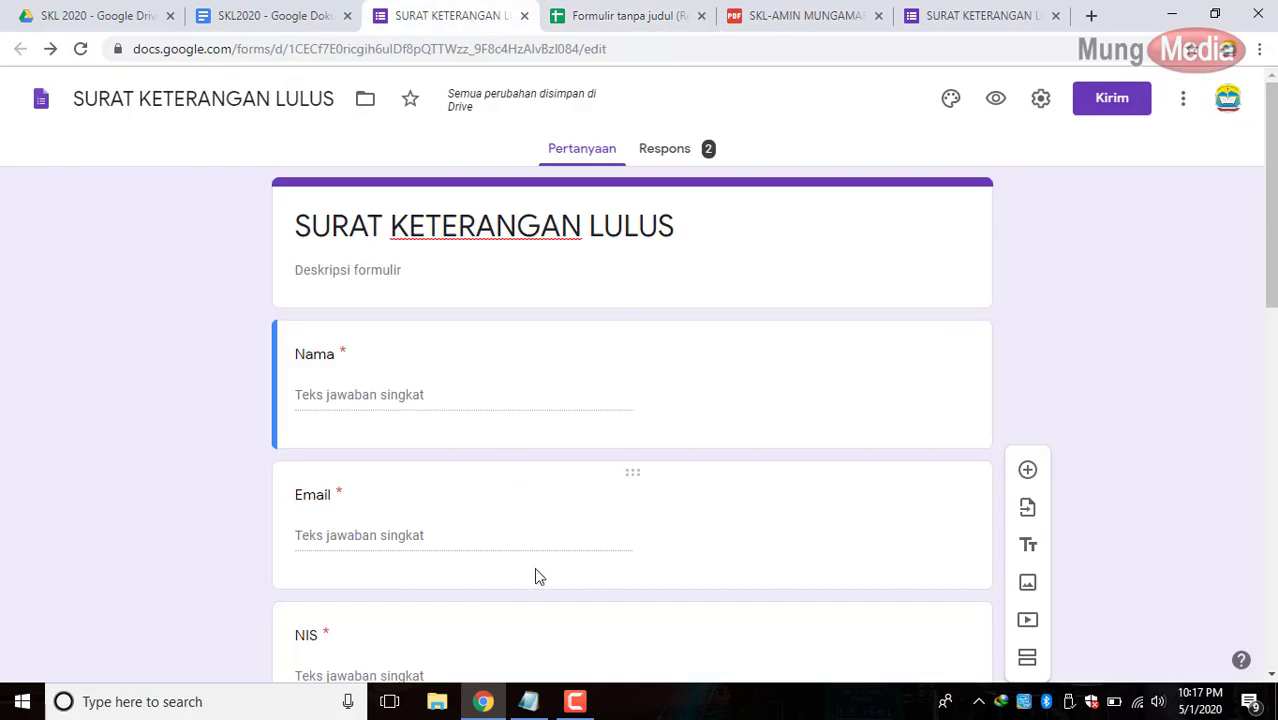
click(300, 13)
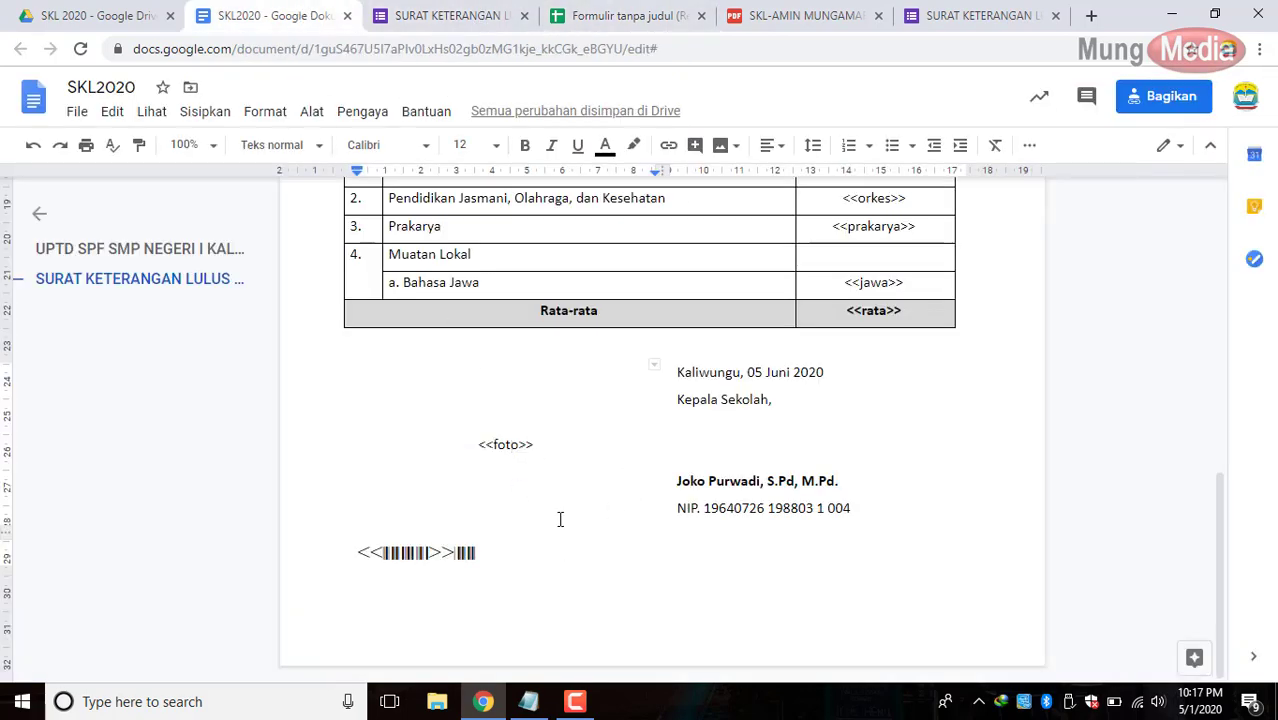
click(395, 553)
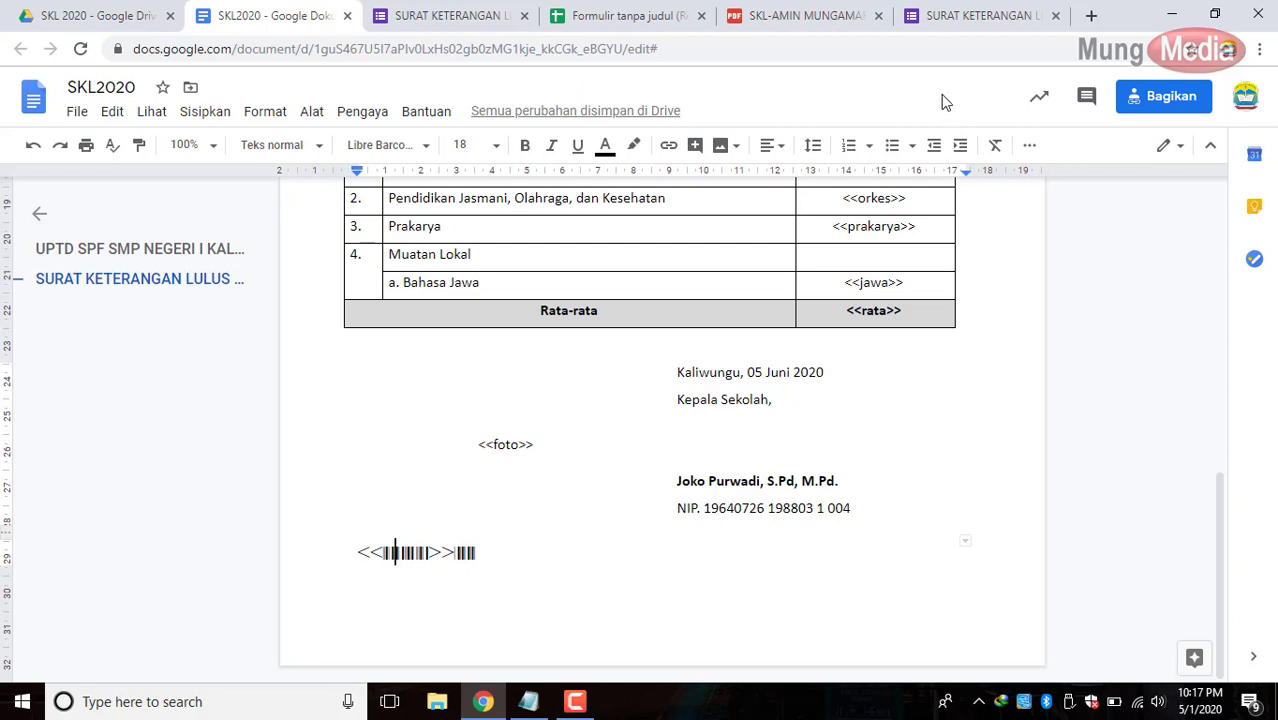
click(957, 15)
click(463, 224)
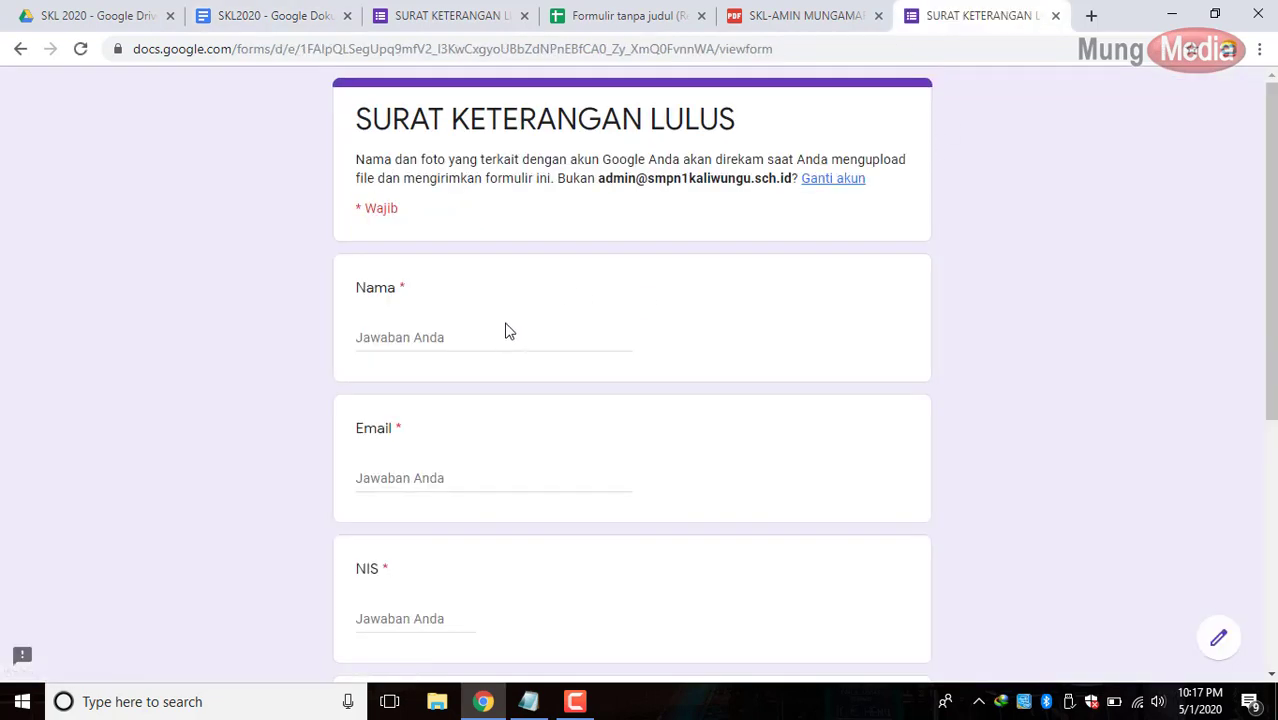
Enter the student's name, e-mail and NIS 1234, and choose class 9G.
click(504, 342)
text(A)
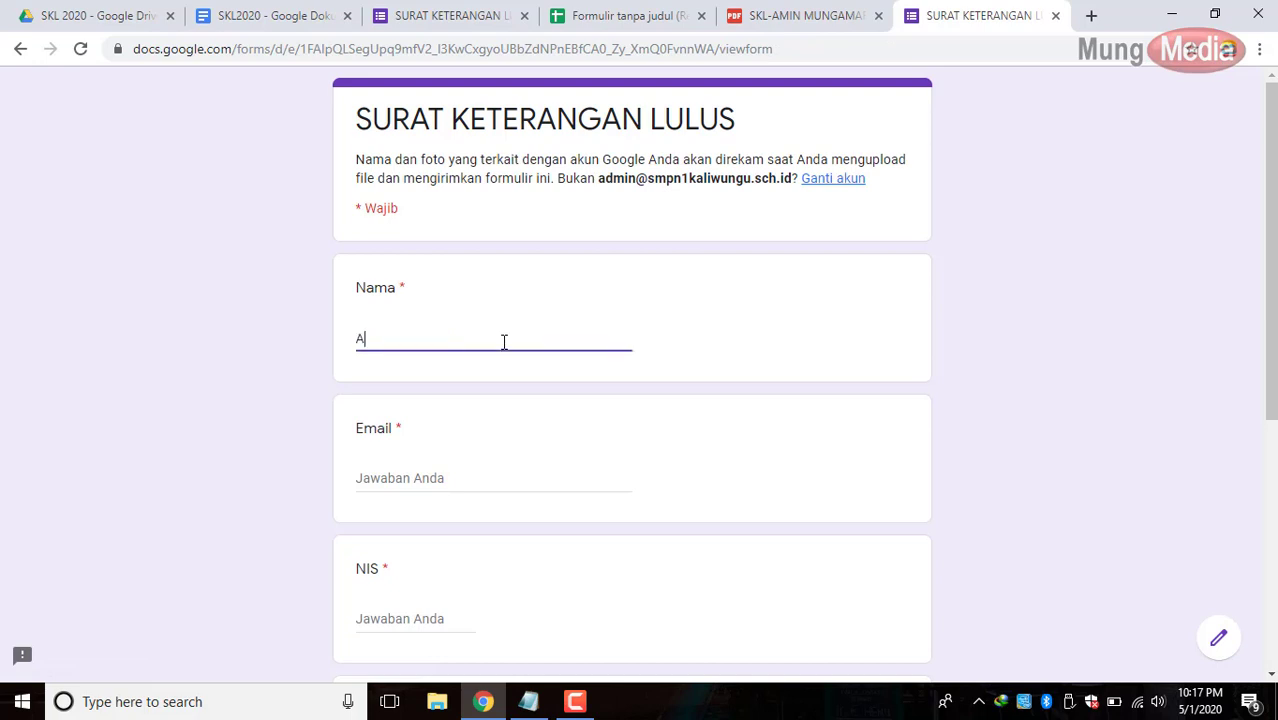
text(min)
key(Tab)
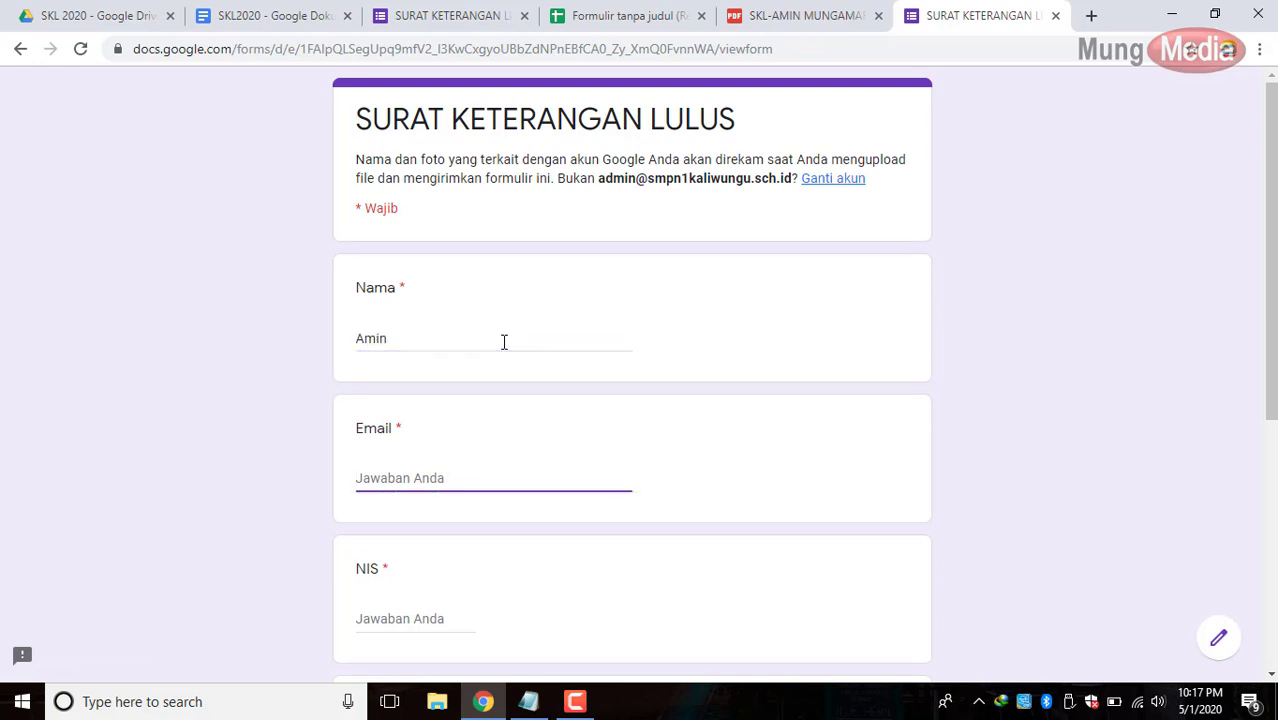
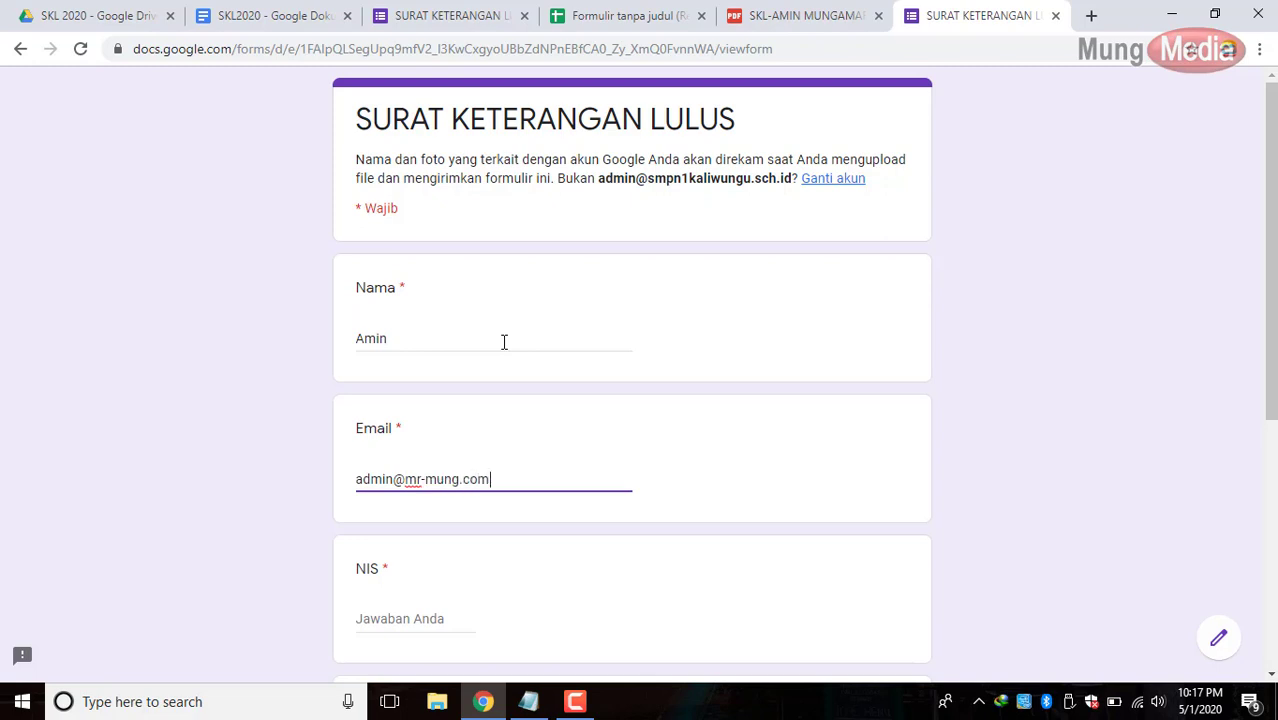
key(Tab)
scroll(494, 365, down, 3)
text(12)
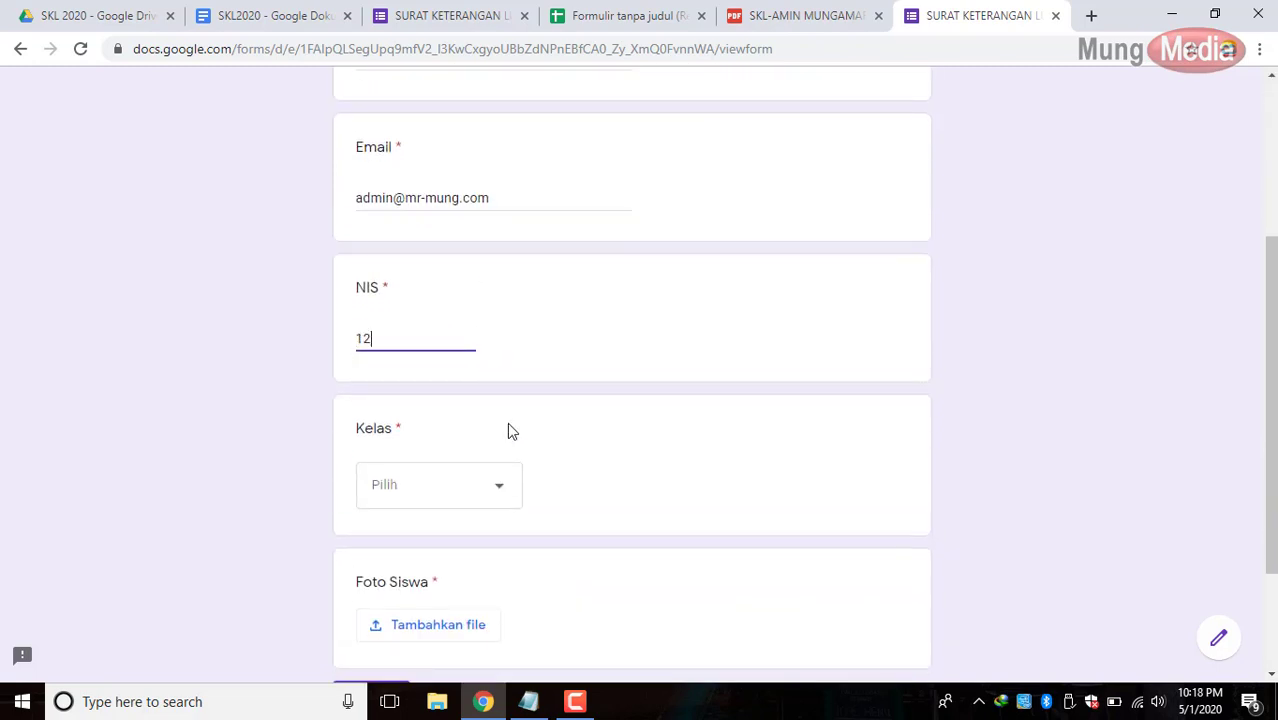
text(34)
click(443, 494)
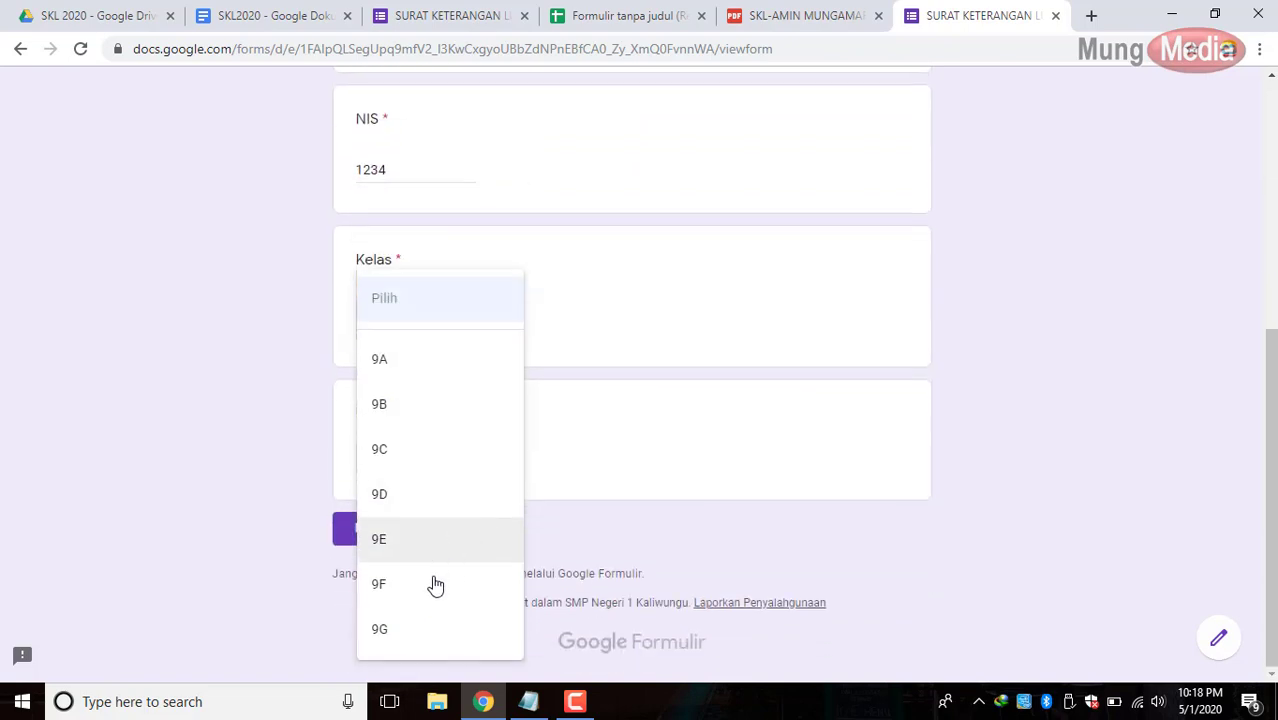
click(414, 630)
Attach the photo mrmung-merdeka.jpg and submit the form response.
click(445, 456)
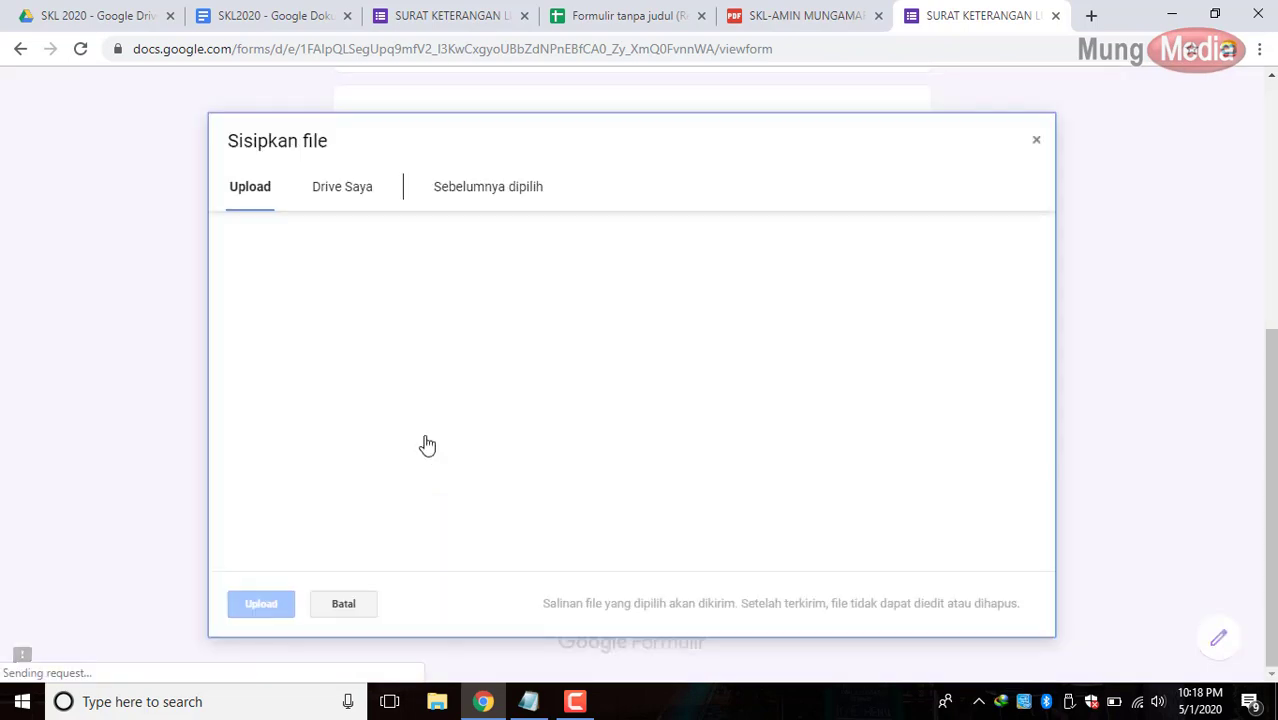
click(657, 394)
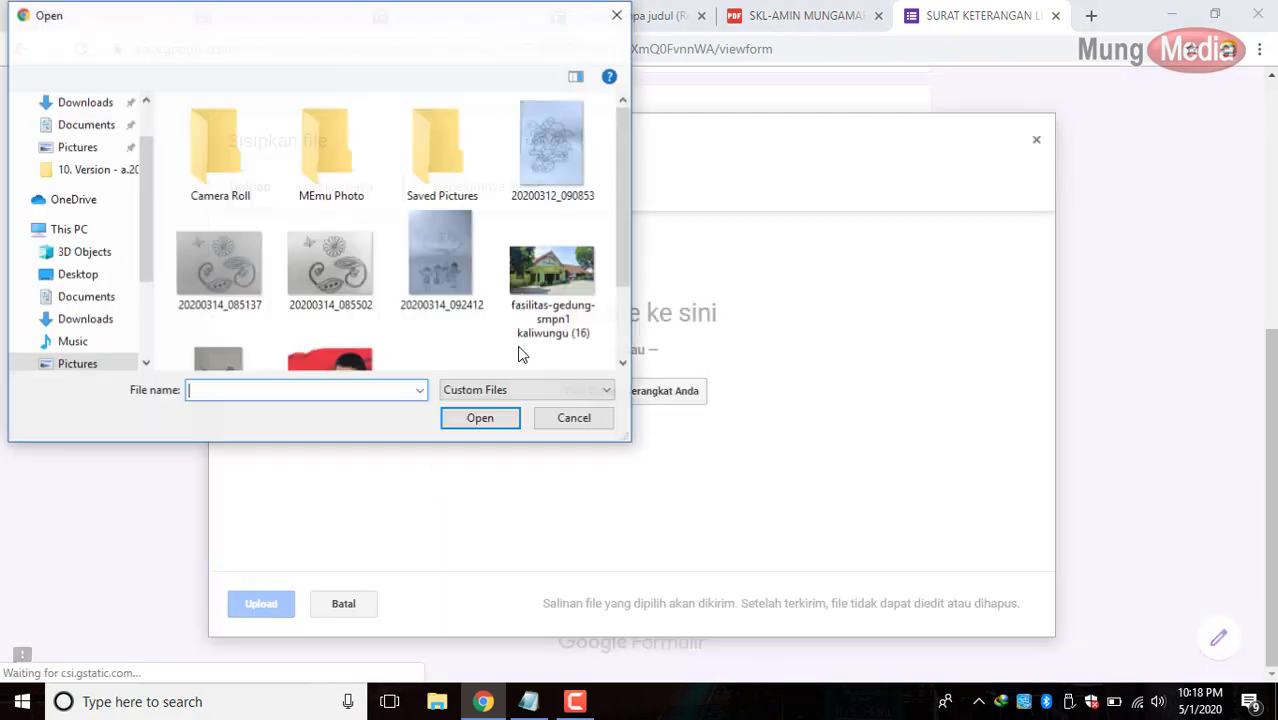
click(418, 276)
scroll(418, 280, down, 1)
double_click(346, 291)
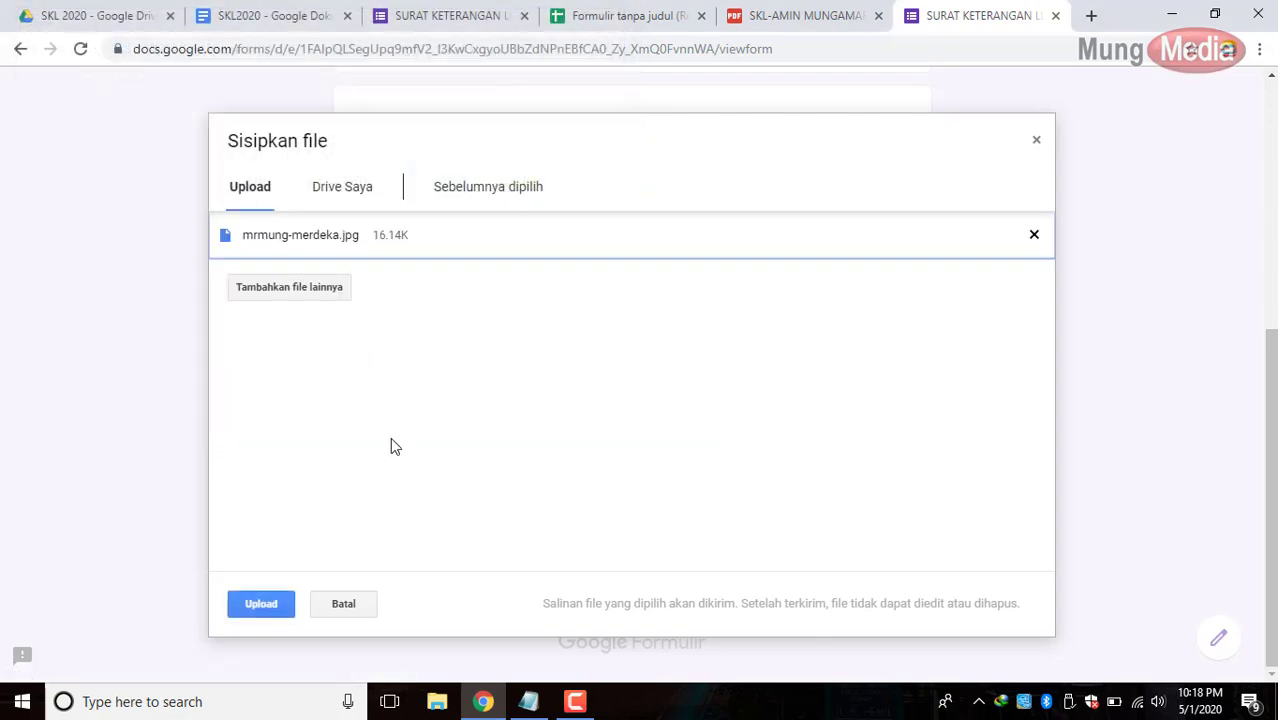
click(283, 606)
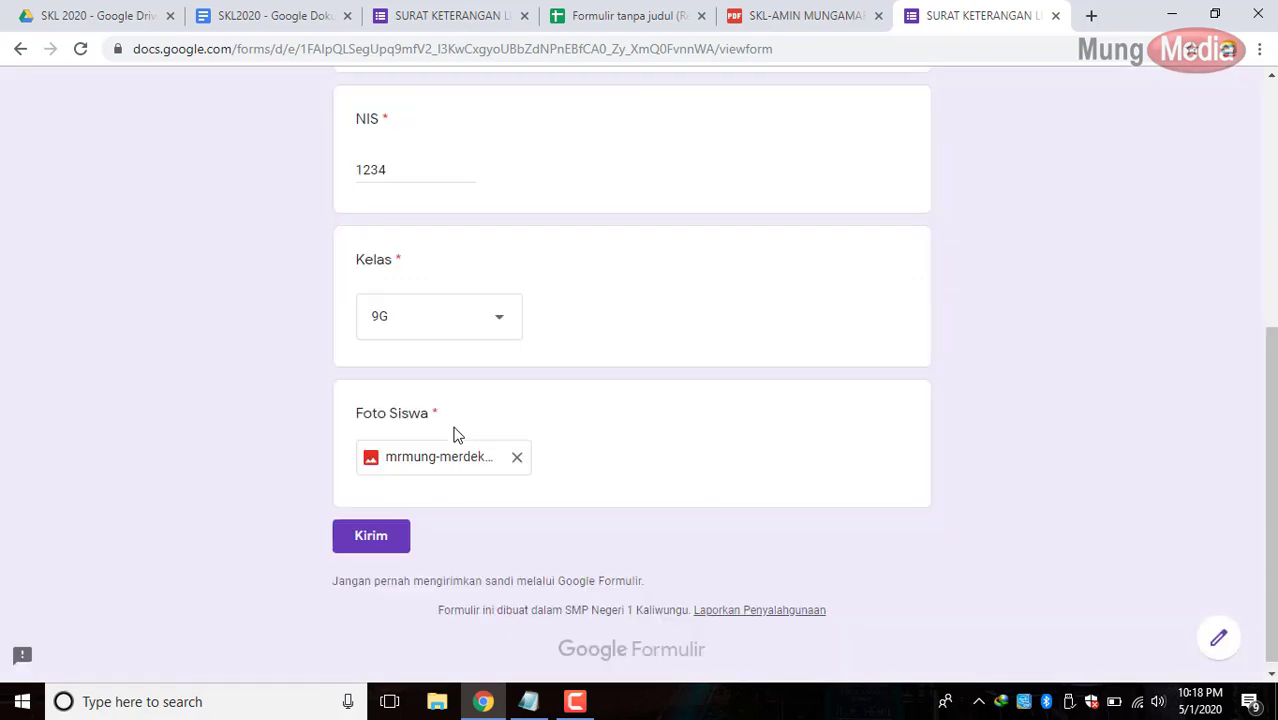
click(366, 541)
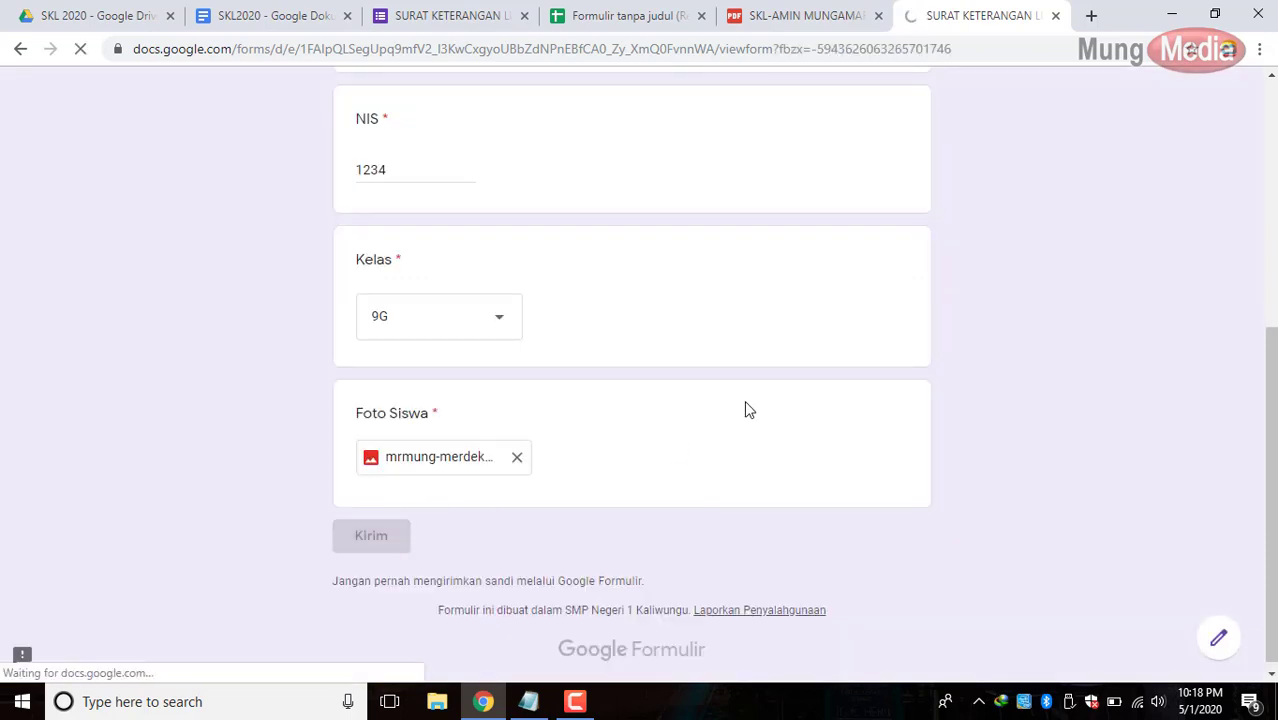
click(633, 20)
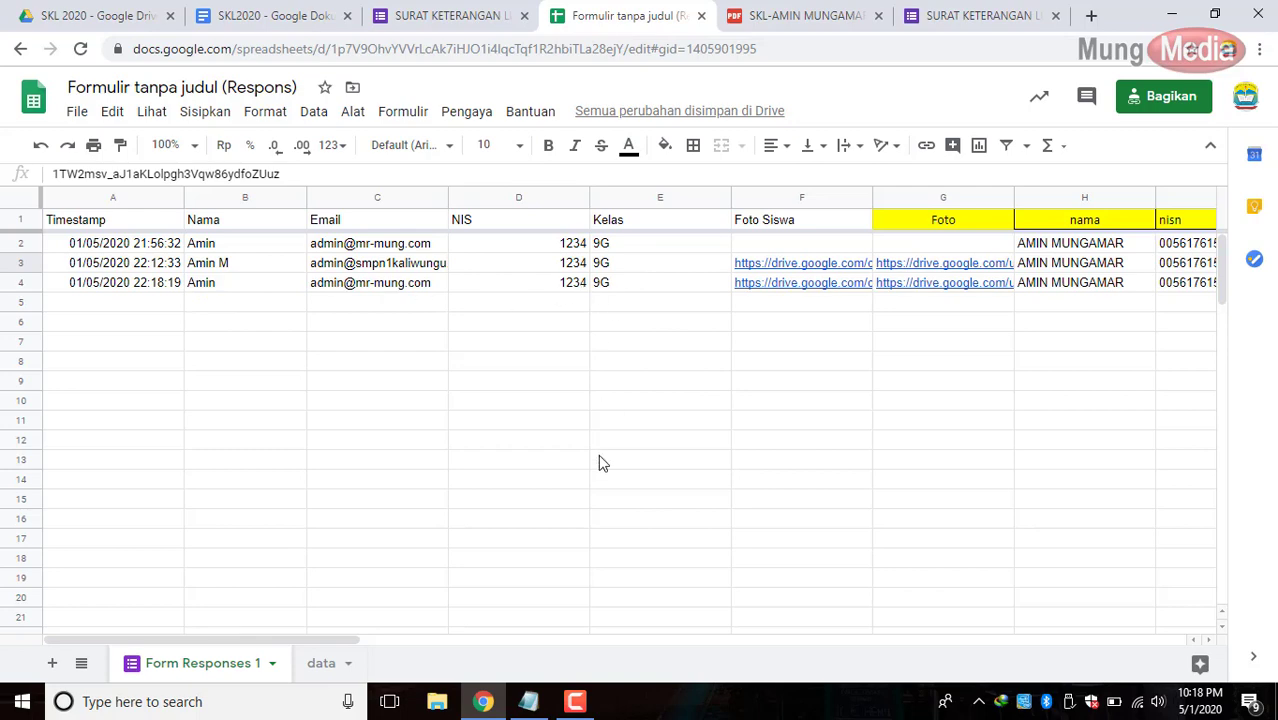
Open row 4's Merged Doc URL from cell AB4 to view its merged SKL PDF.
drag(340, 640, 1190, 700)
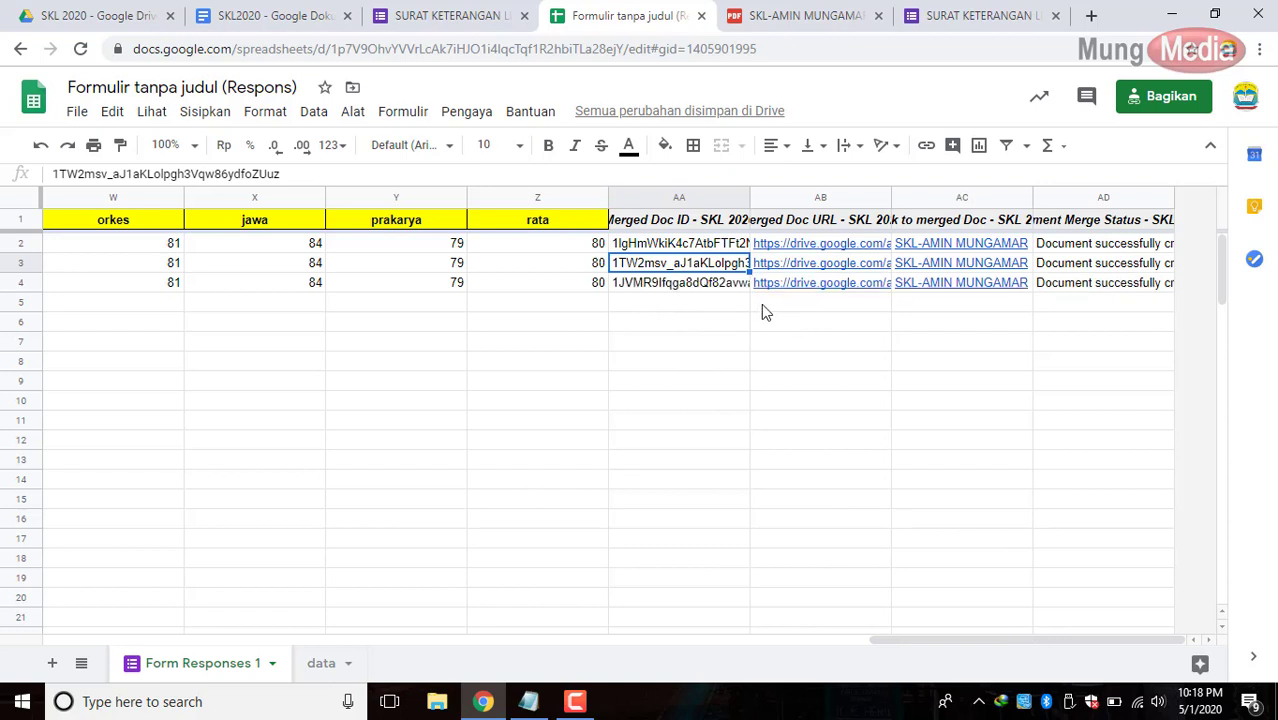
click(807, 286)
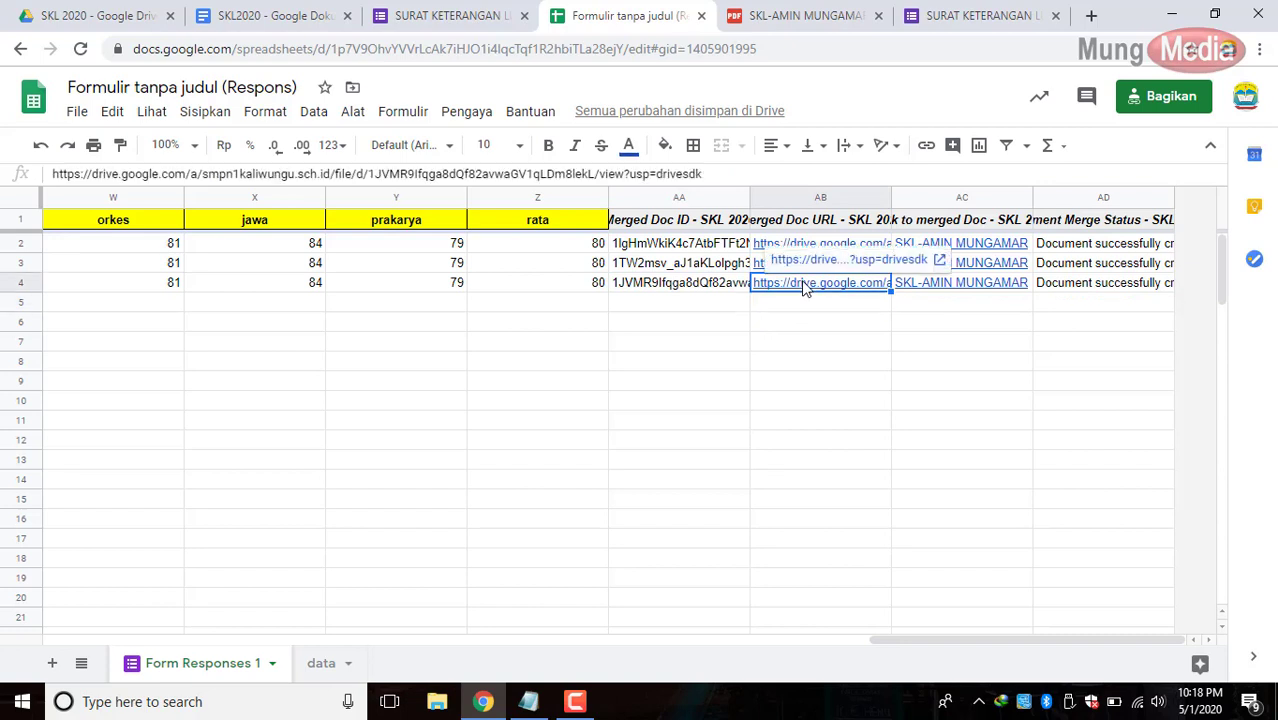
click(940, 260)
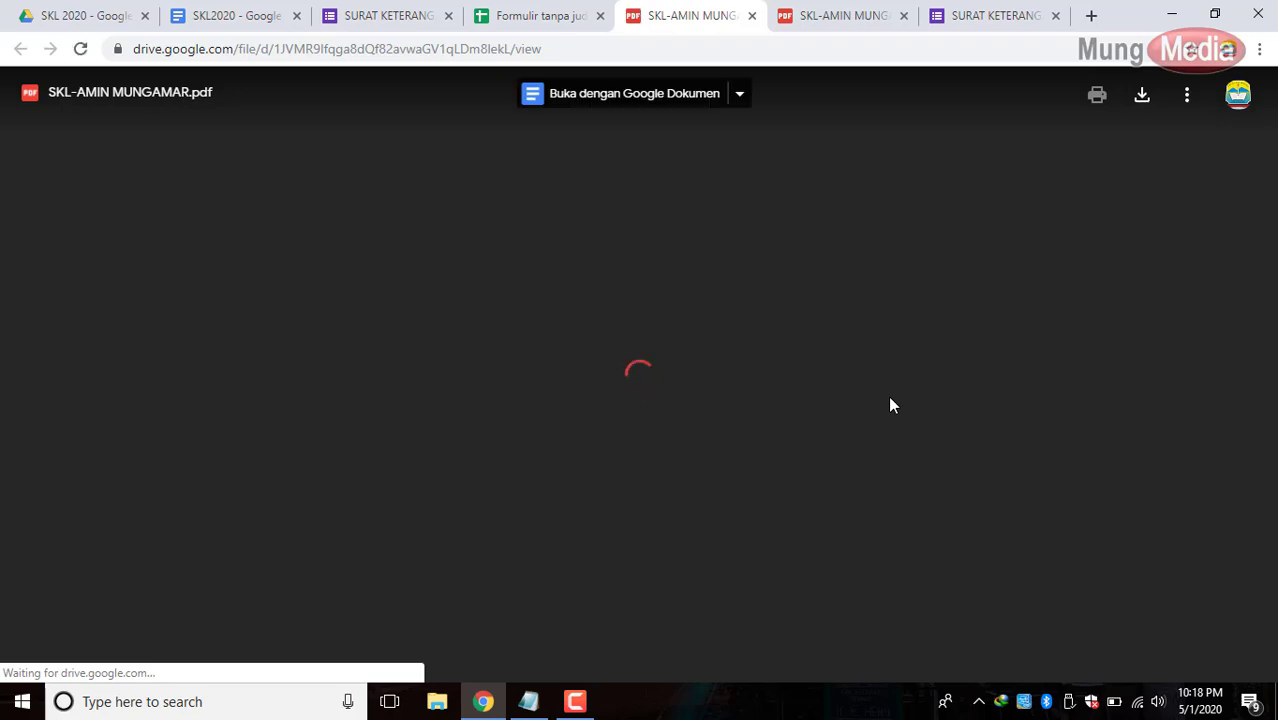
Scroll through the merged SKL PDF to check the student's photo and NISN barcode.
scroll(891, 397, down, 6)
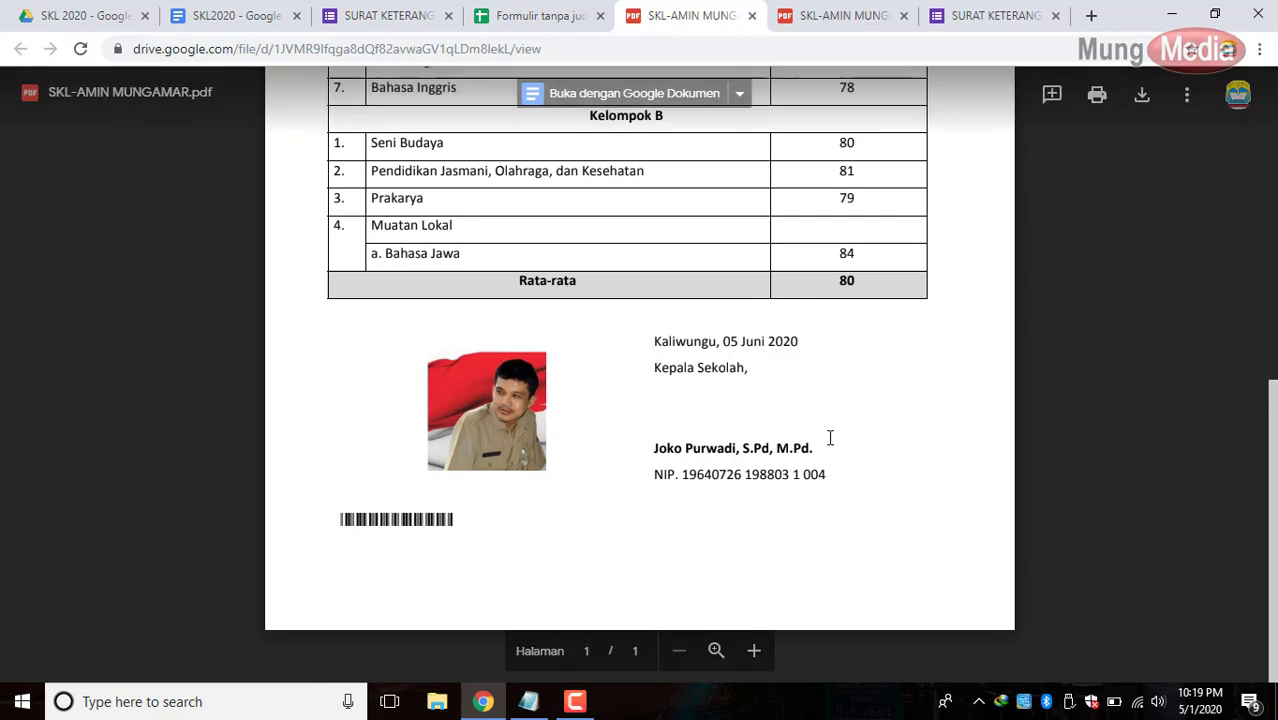
scroll(829, 437, up, 6)
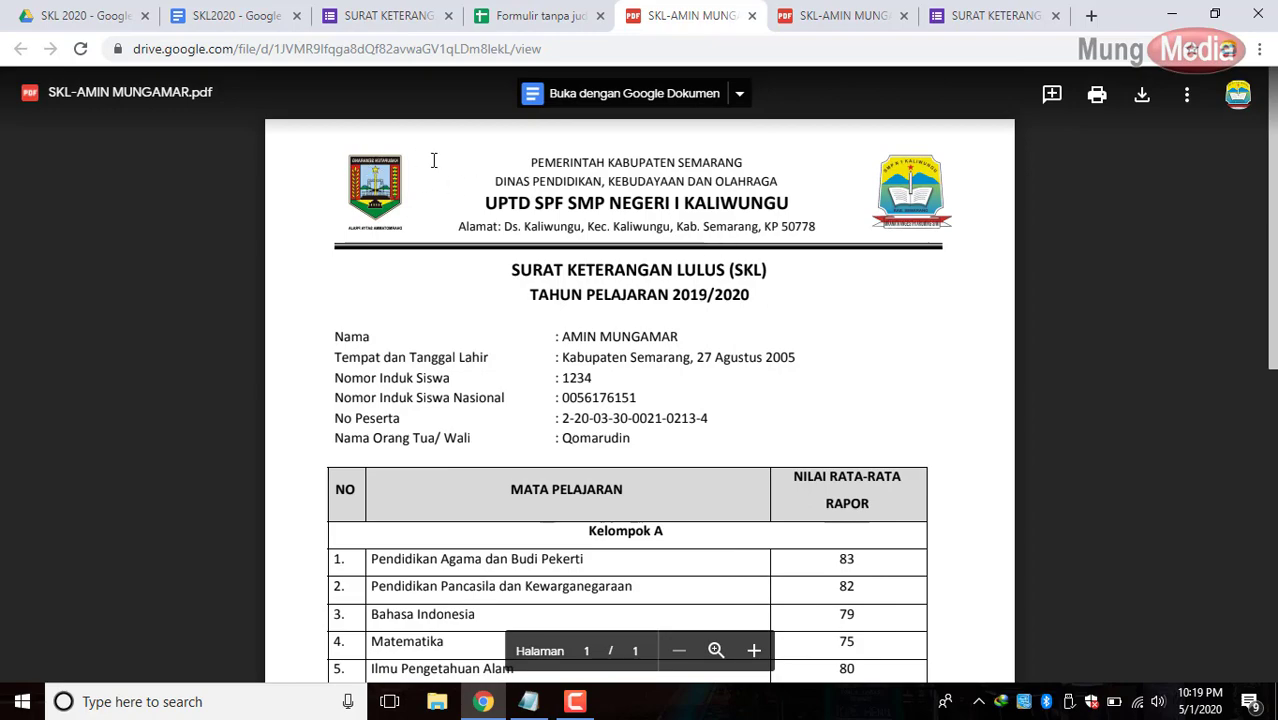
scroll(805, 298, down, 4)
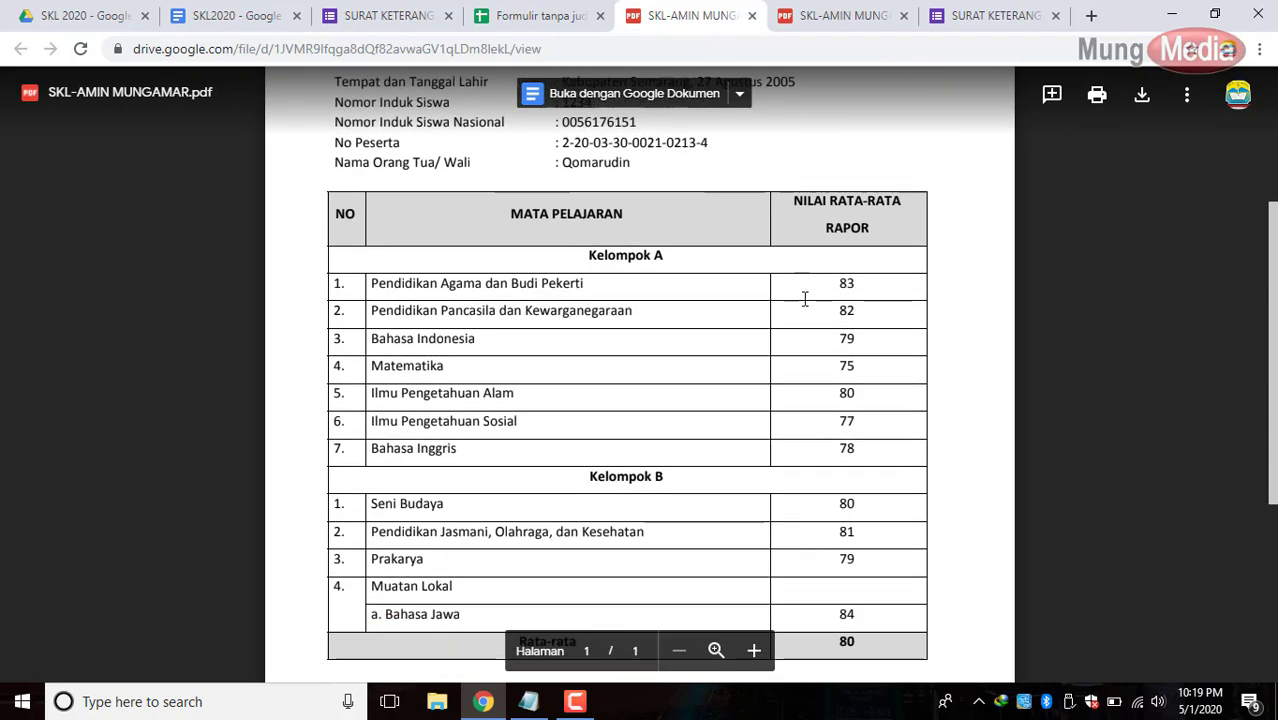
scroll(805, 298, down, 3)
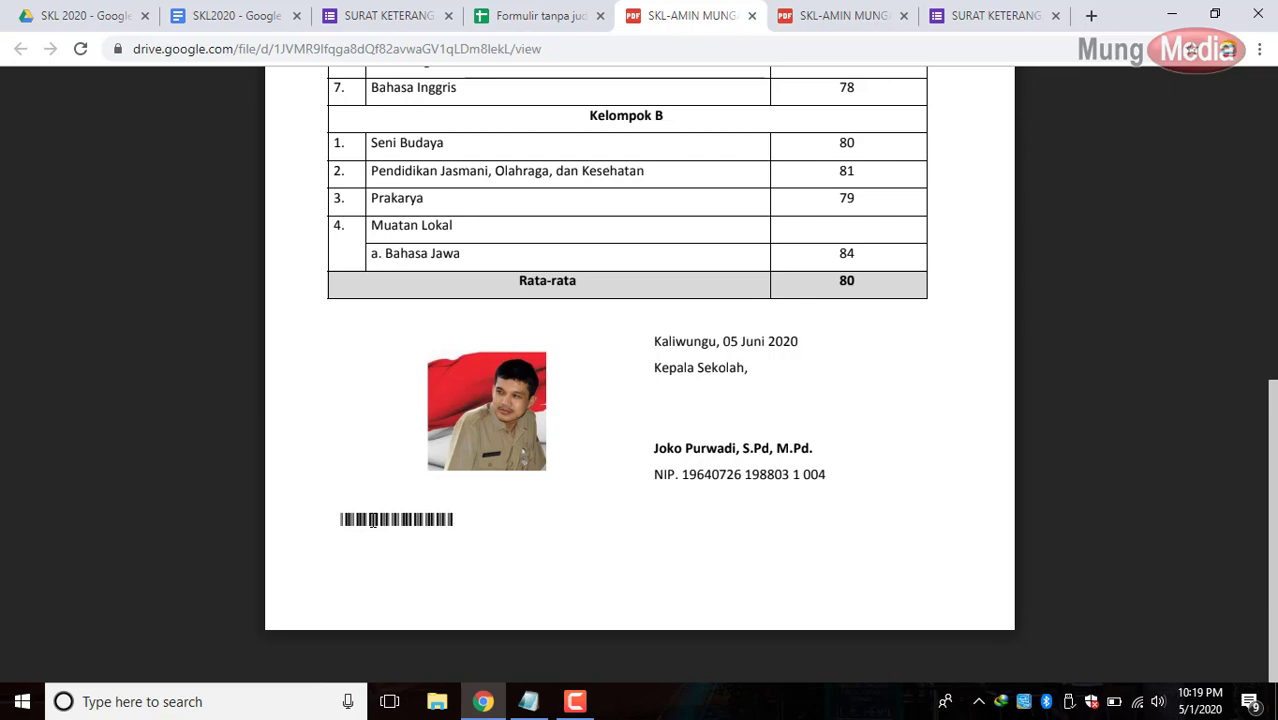
scroll(384, 525, up, 6)
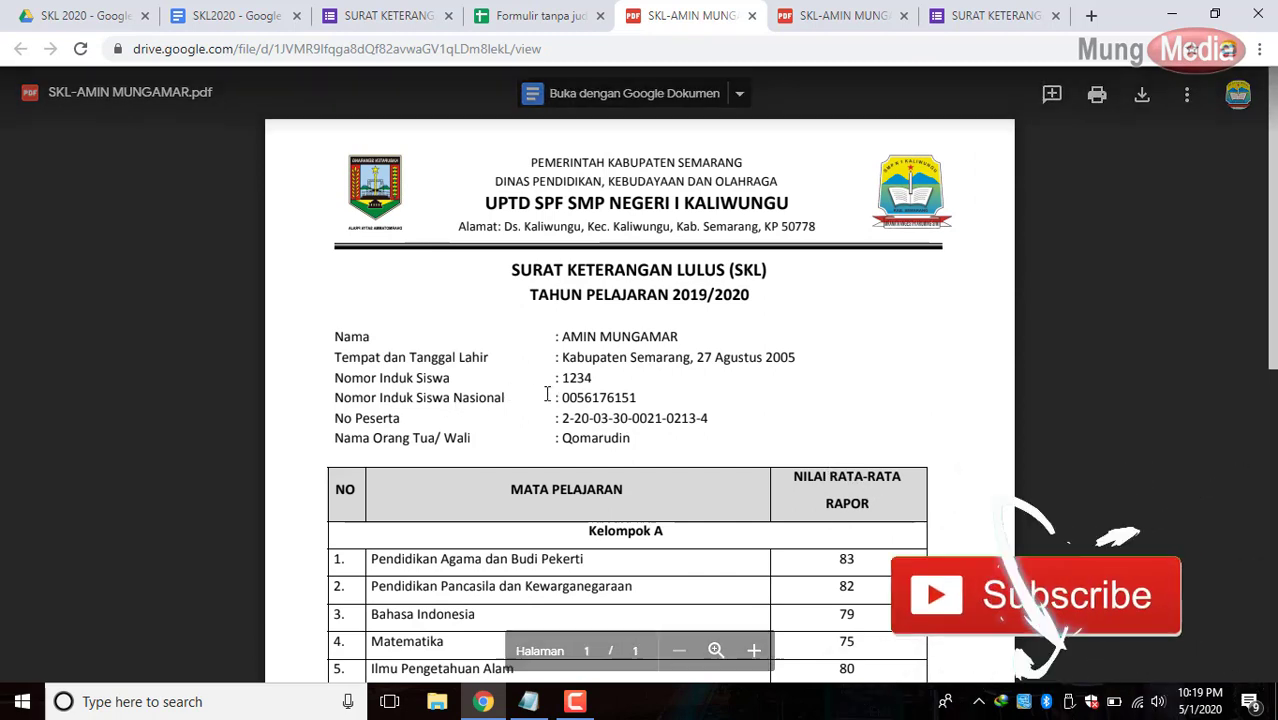
scroll(532, 514, down, 6)
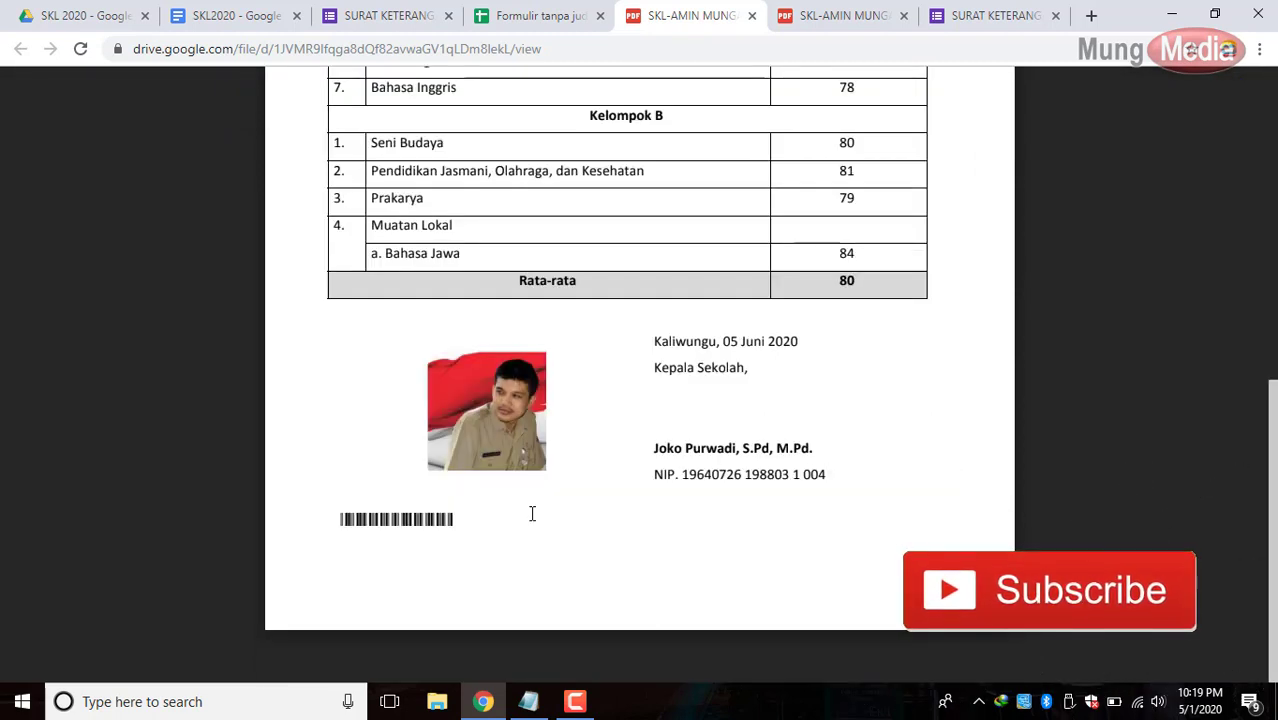